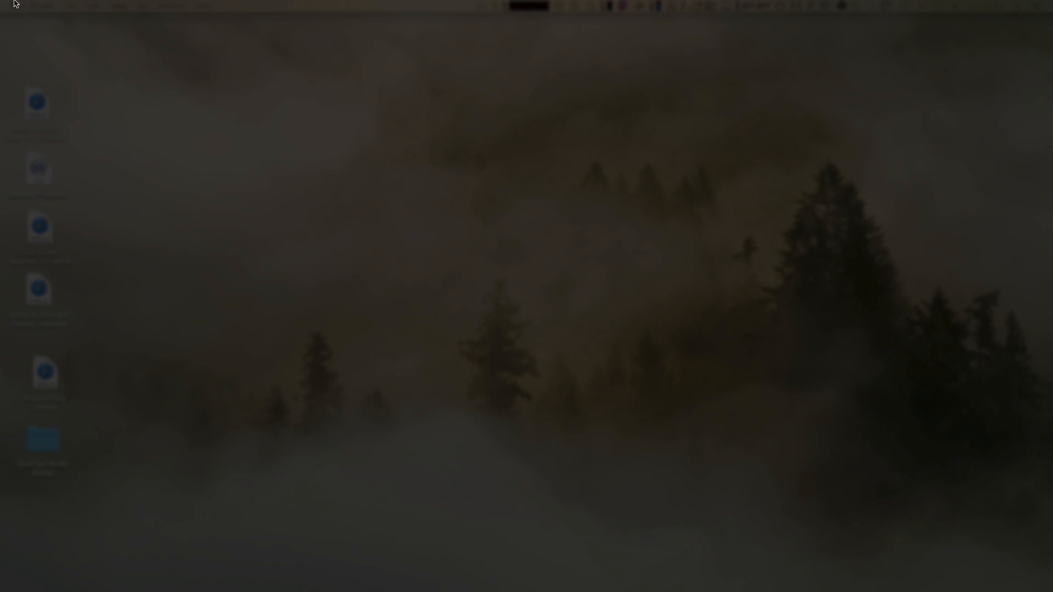
- Open the TR-8S driver settings in System Preferences and check the available devices and sample rate
click(15, 6)
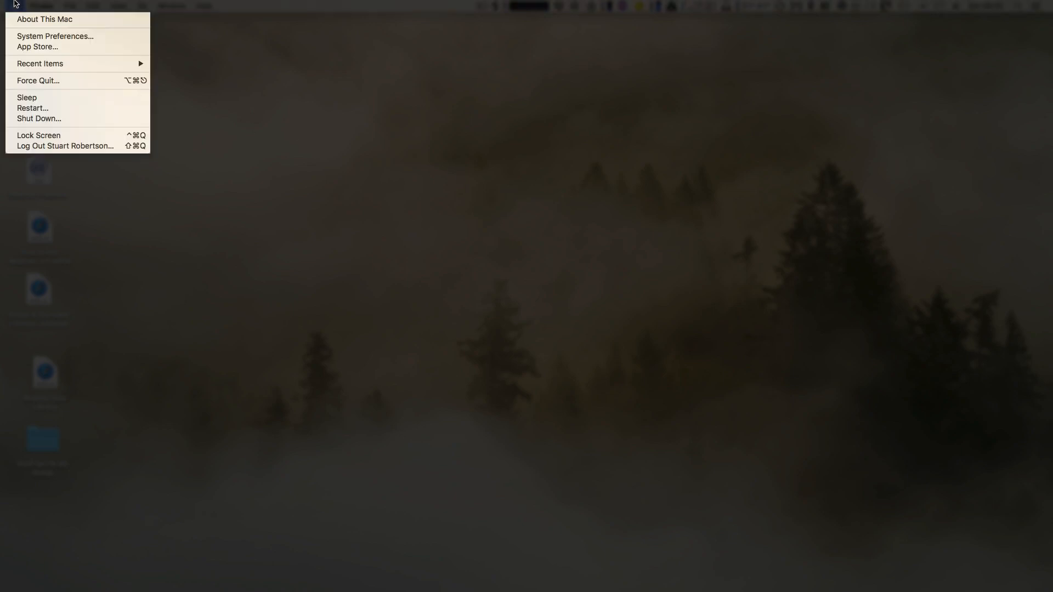
click(24, 36)
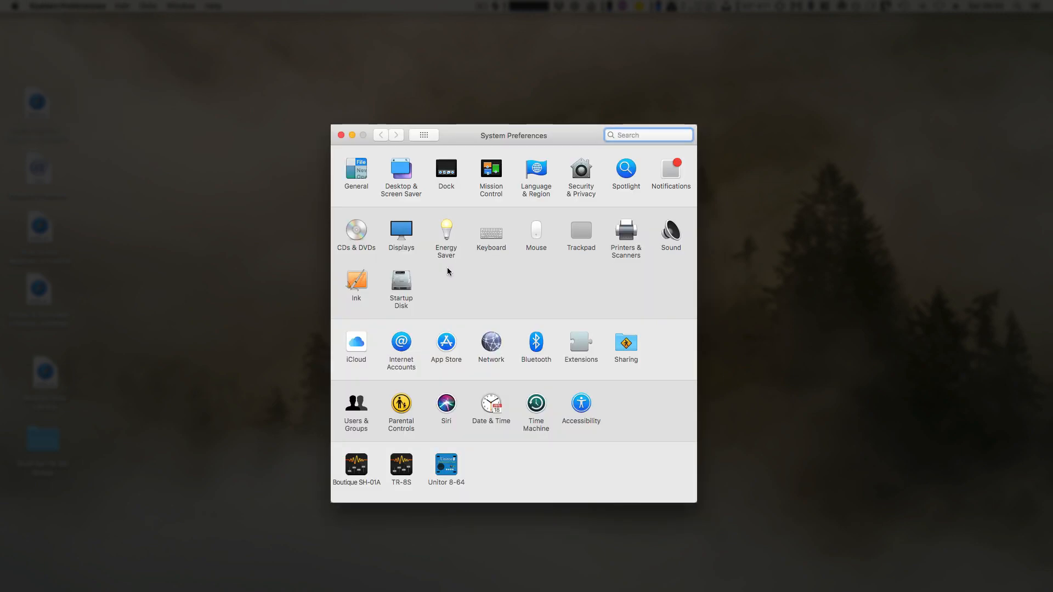
click(399, 465)
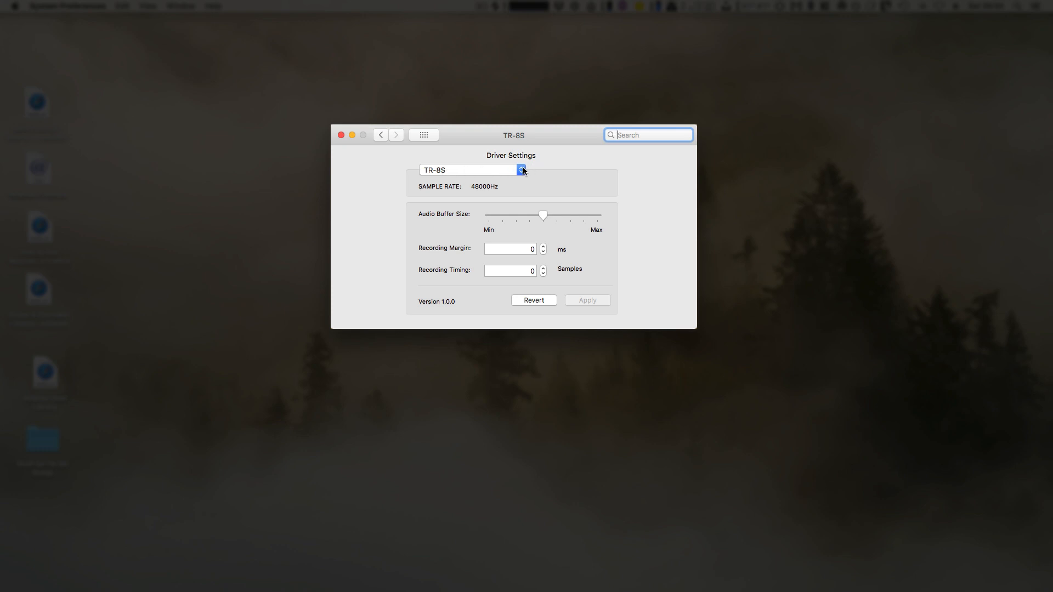
click(477, 170)
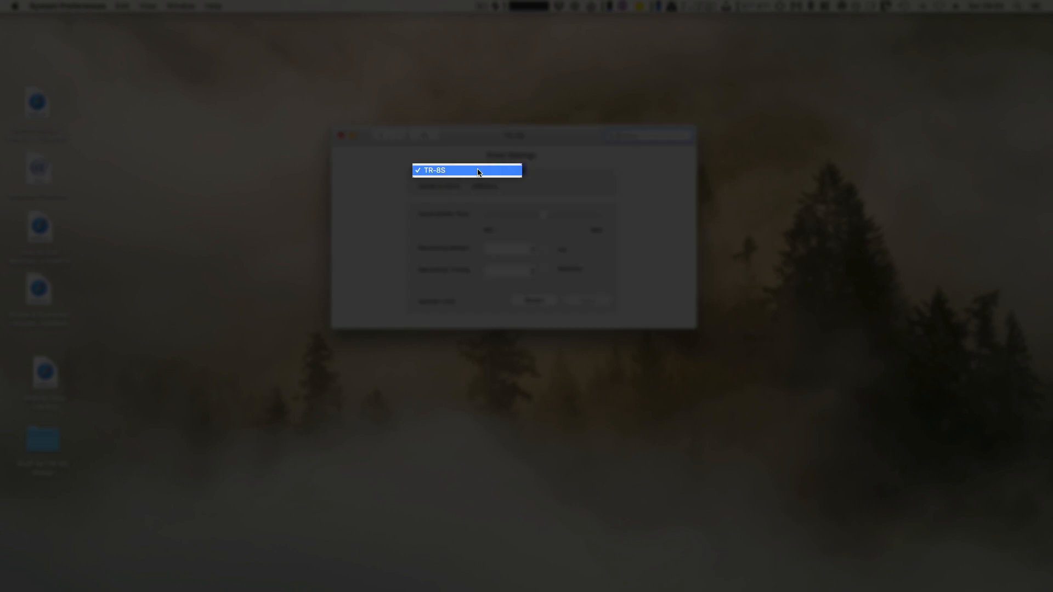
click(545, 168)
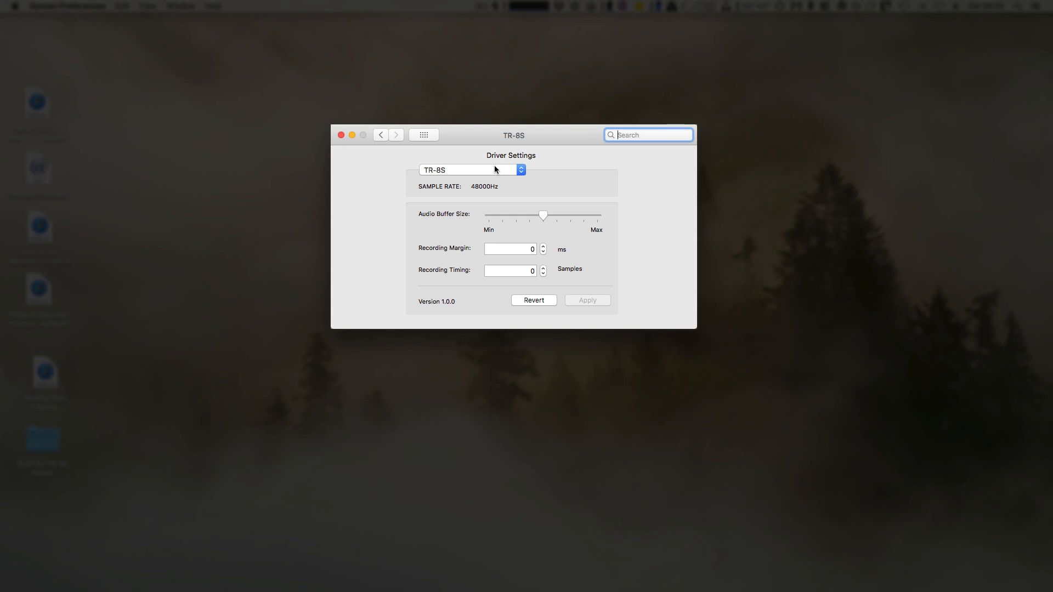
click(466, 172)
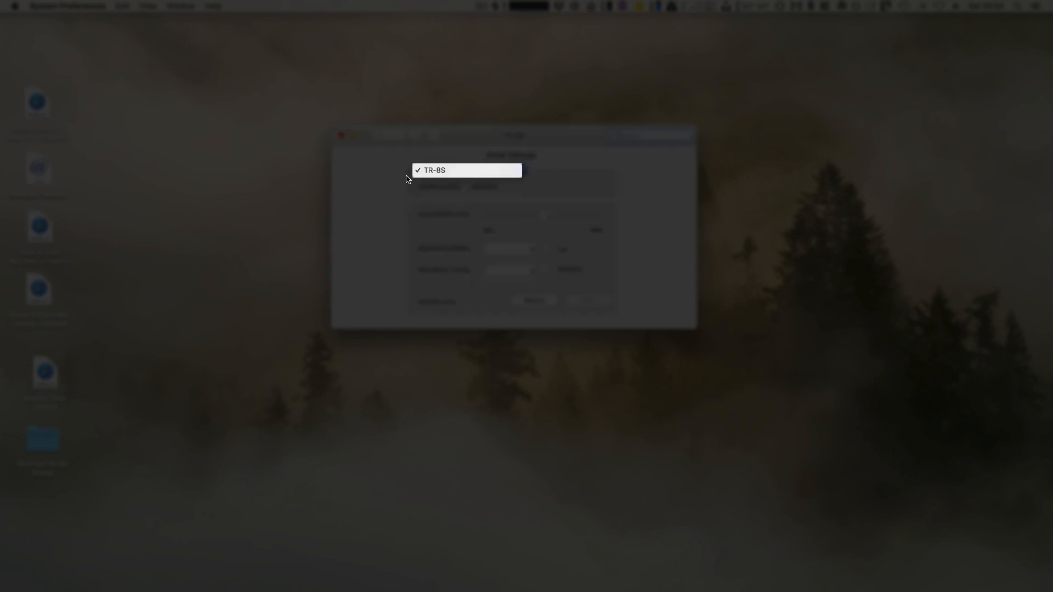
click(571, 168)
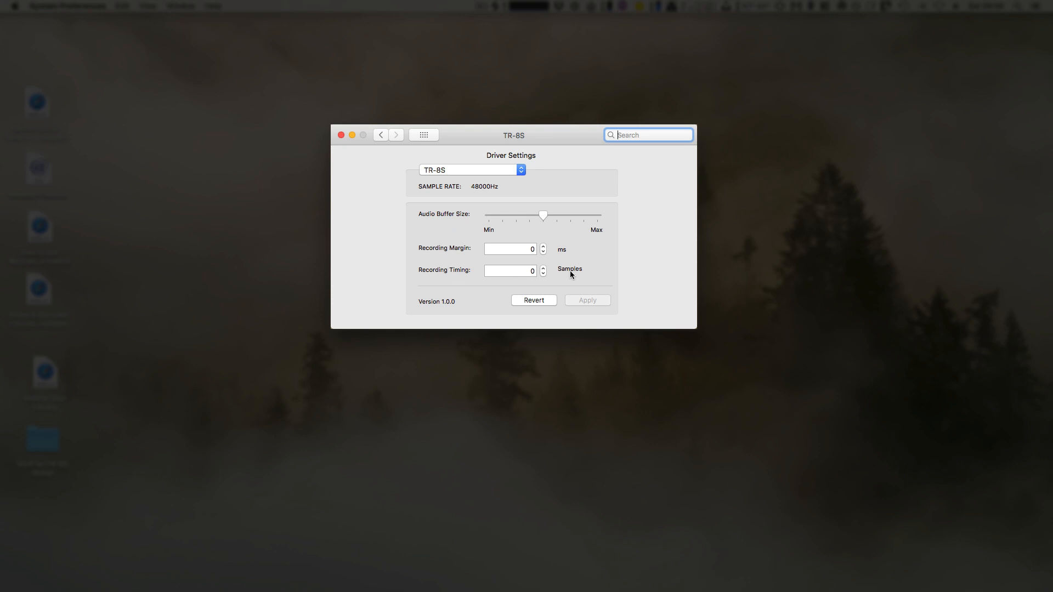
click(463, 170)
click(463, 170)
- Search for Audio MIDI Setup with Spotlight and switch to it
key(super+space)
text(aud)
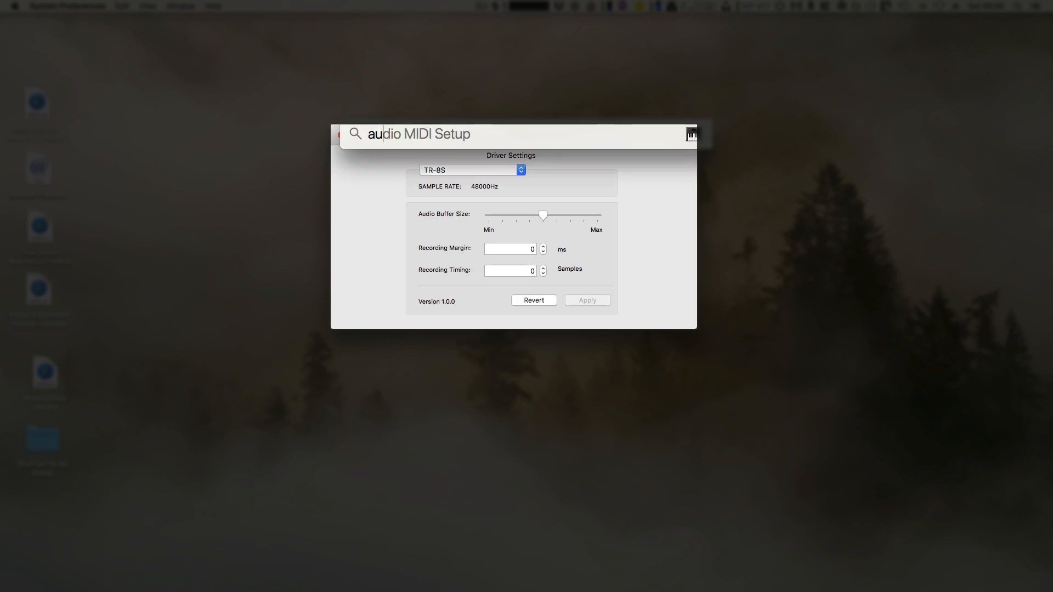
key(Return)
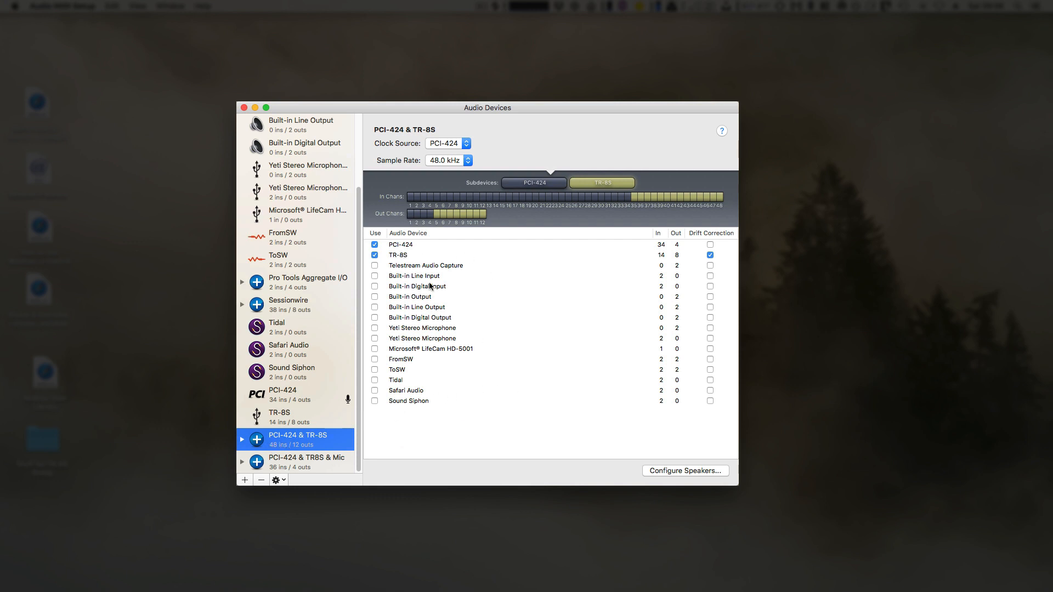
- Create an aggregate audio device that combines PCI-424 as the first subdevice with the TR-8S as the second
click(245, 480)
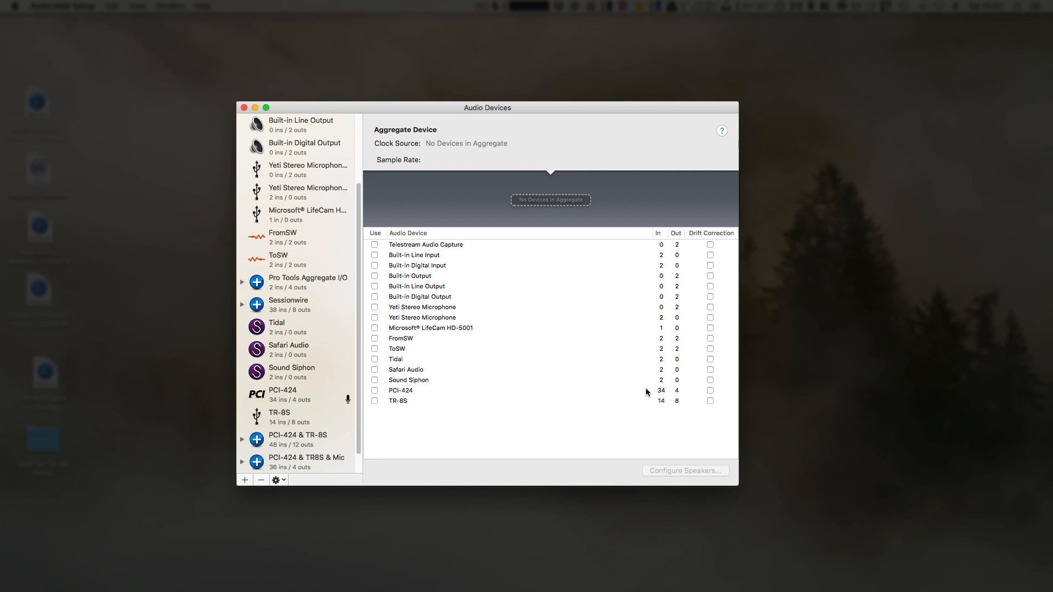
click(405, 391)
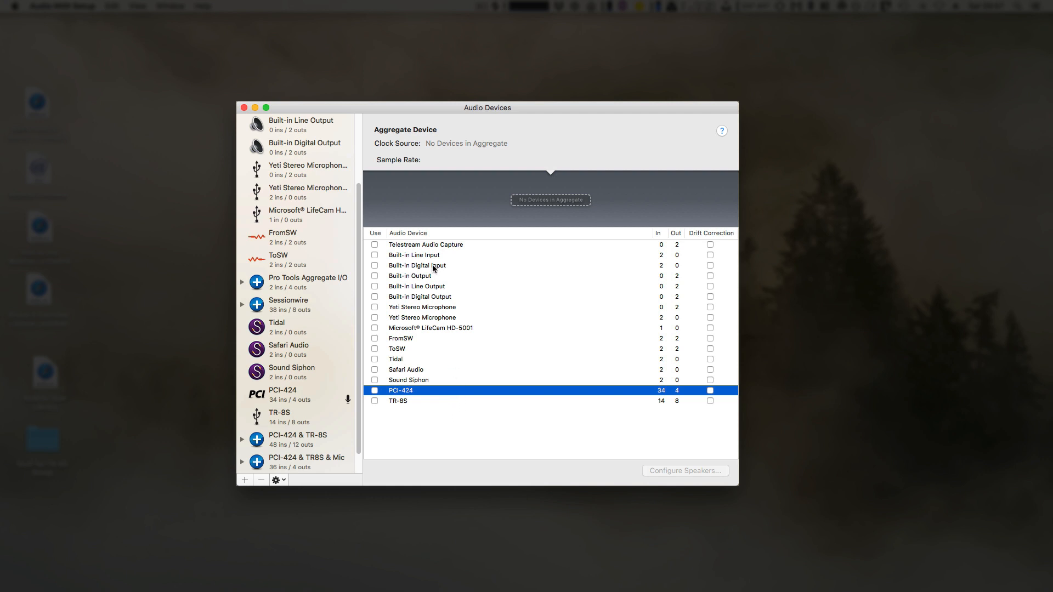
click(374, 390)
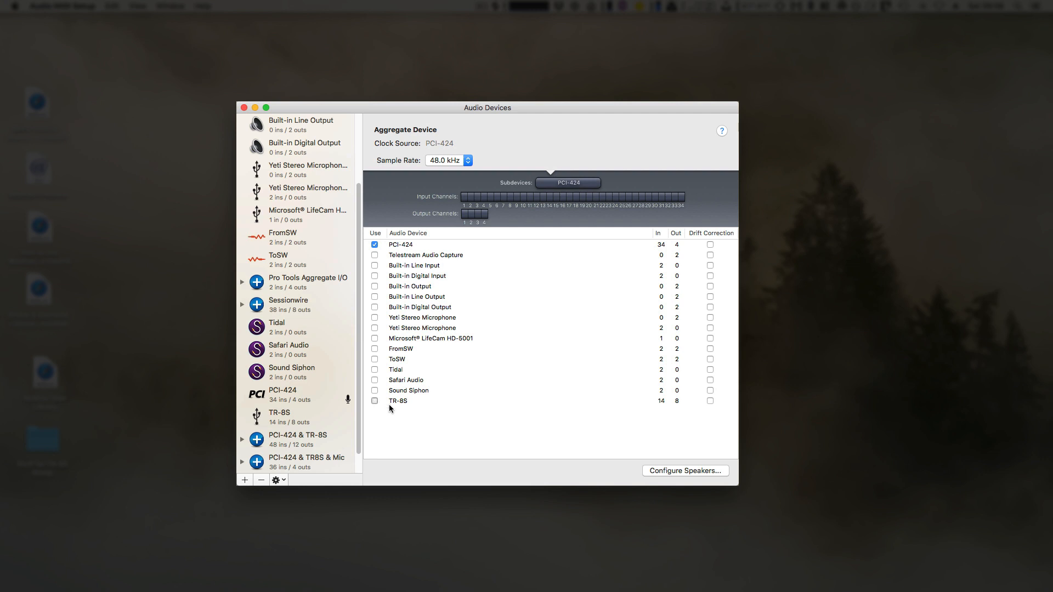
click(374, 400)
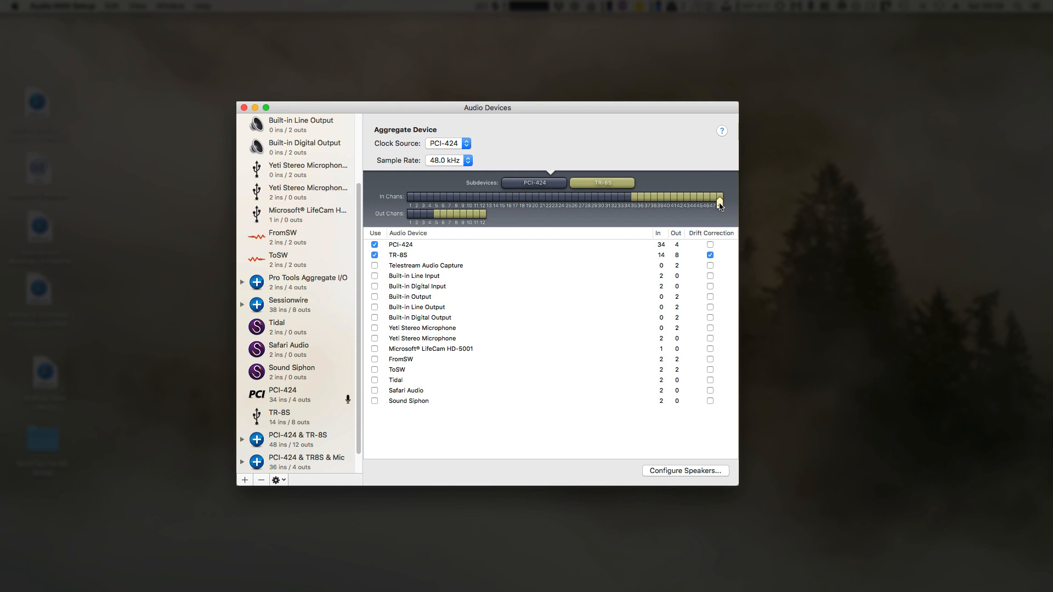
click(662, 257)
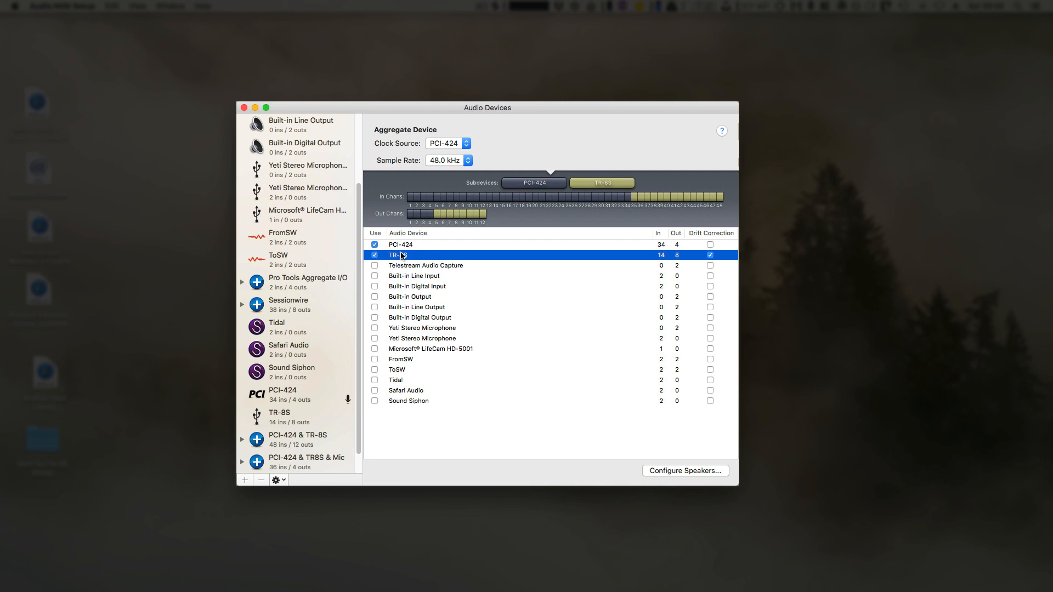
- Try the TR-8S as first subdevice and clock source by removing PCI-424 from the aggregate and adding it again
click(374, 245)
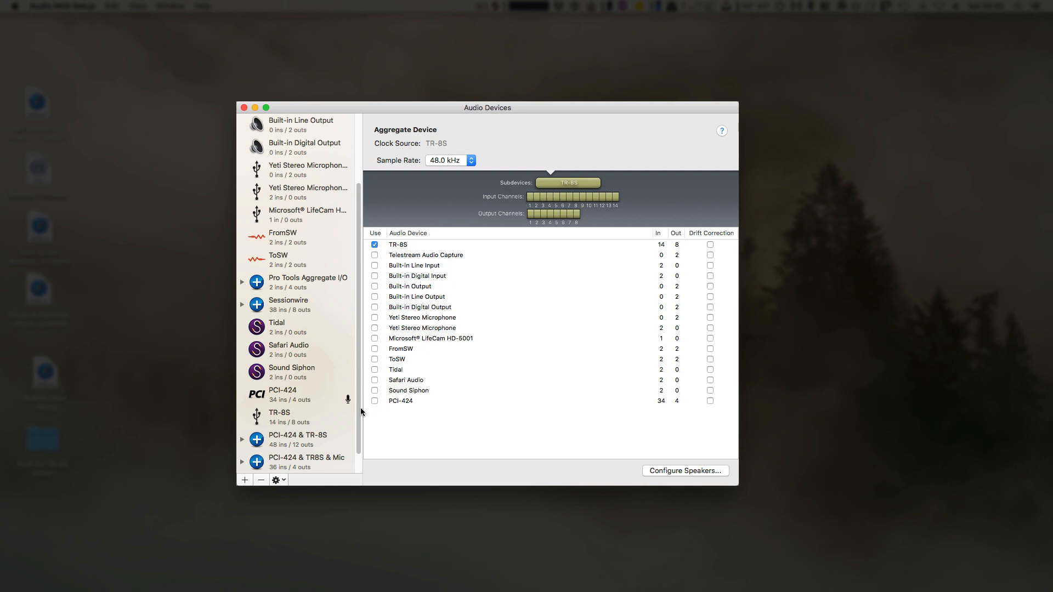
click(374, 401)
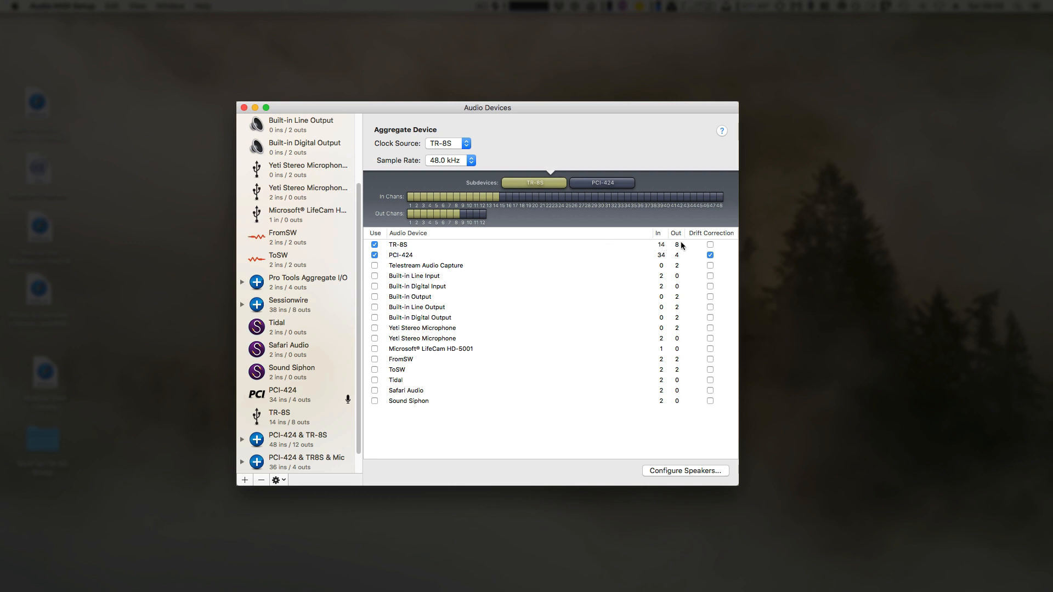
click(403, 246)
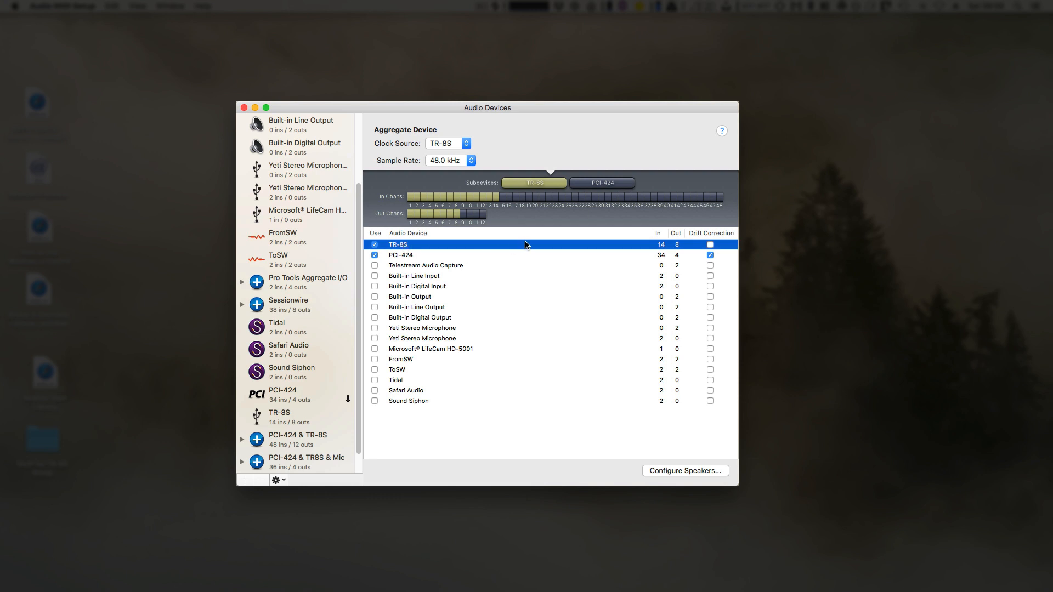
click(399, 256)
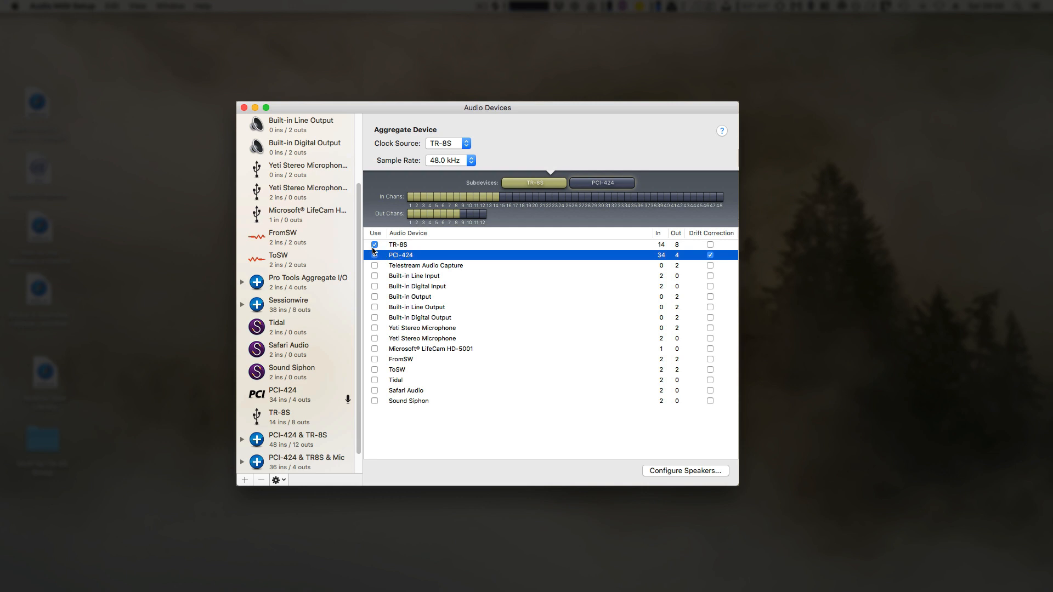
- Remove the TR-8S from the aggregate and add it again so that PCI-424 is the first subdevice and clock source
click(375, 245)
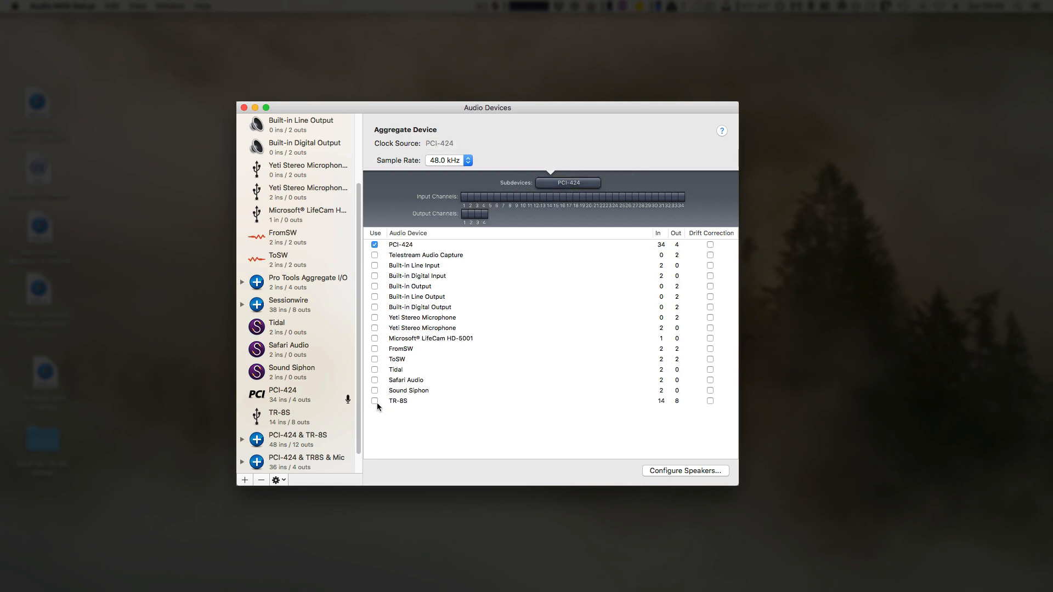
click(375, 401)
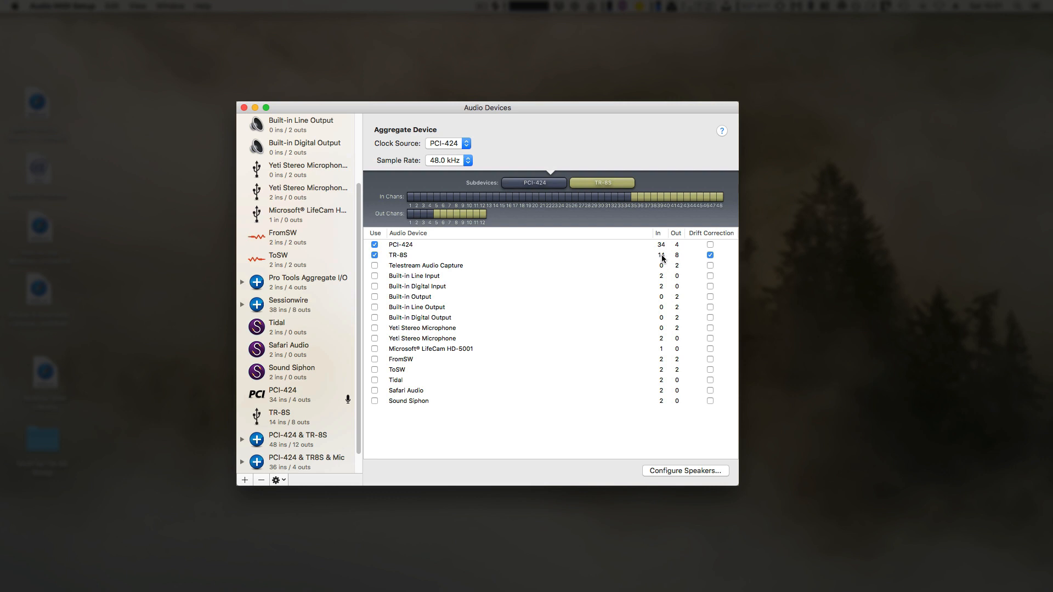
click(375, 255)
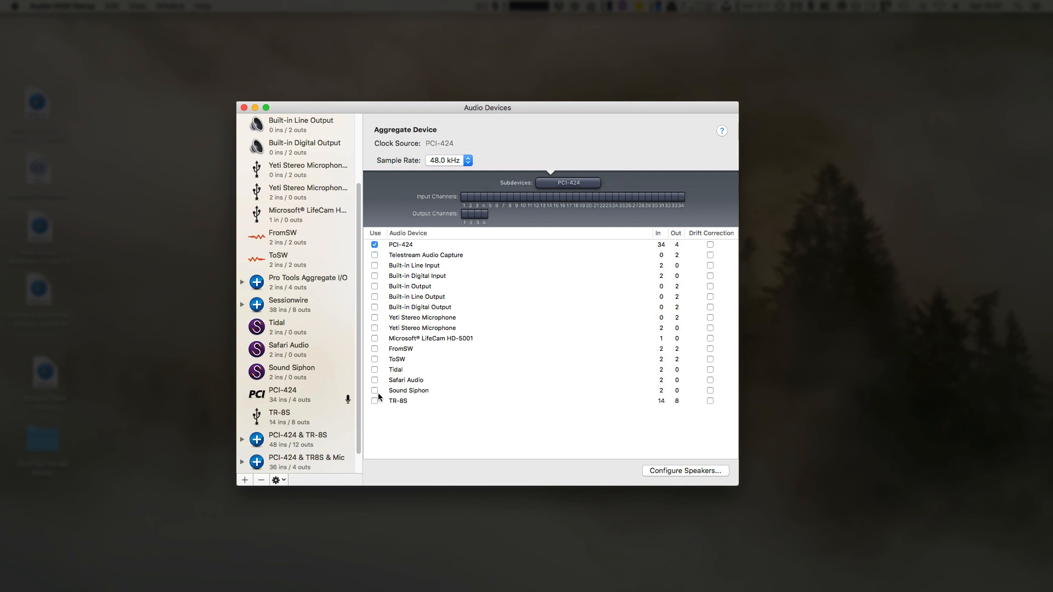
click(374, 400)
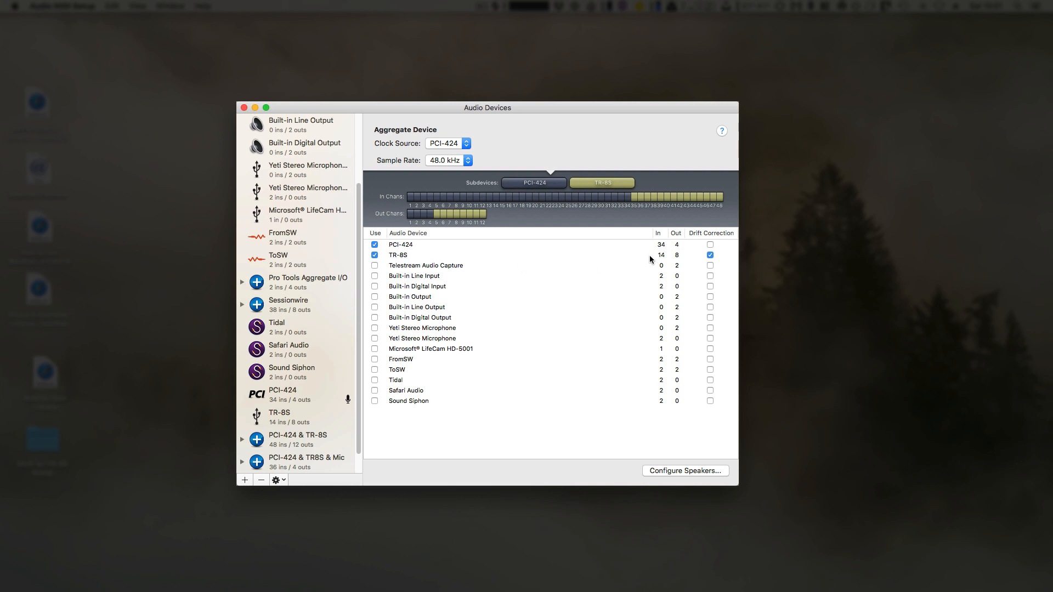
click(407, 255)
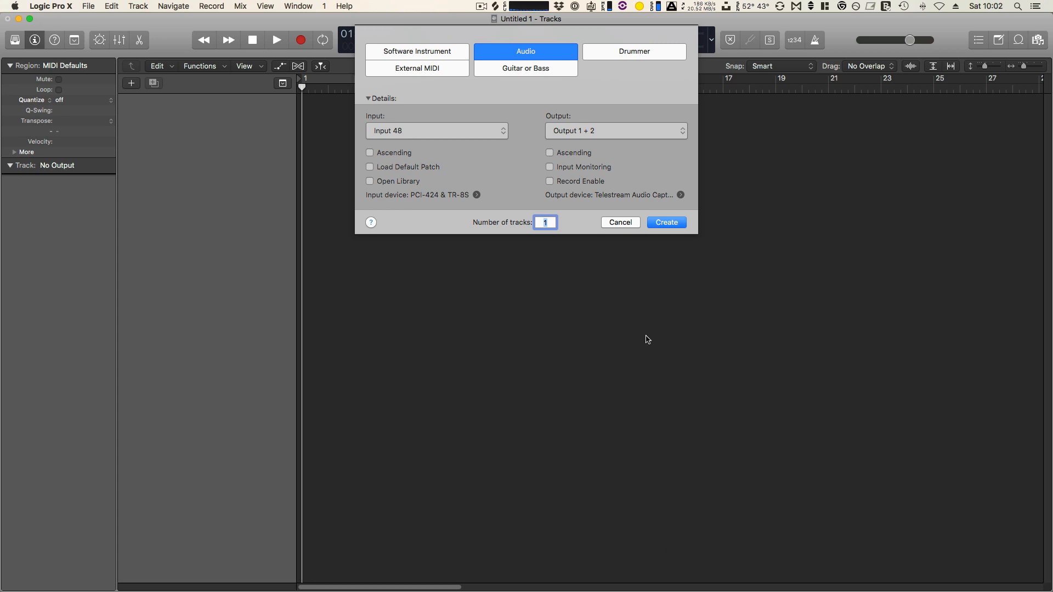
- Create one External MIDI track in Logic Pro X with its output set to TR-8S channel 10
click(418, 70)
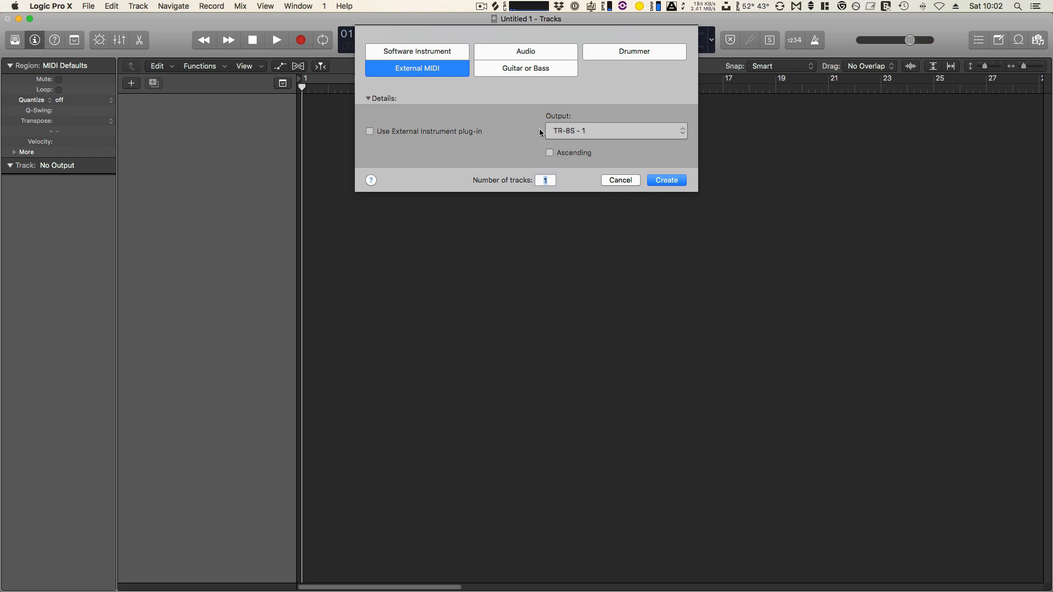
click(595, 128)
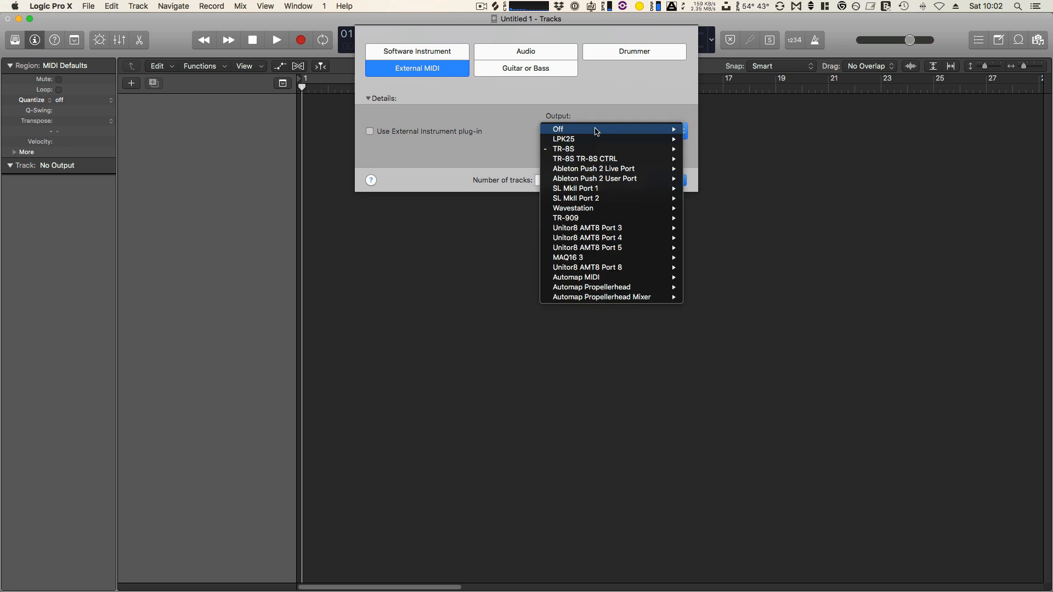
mouse_move(593, 146)
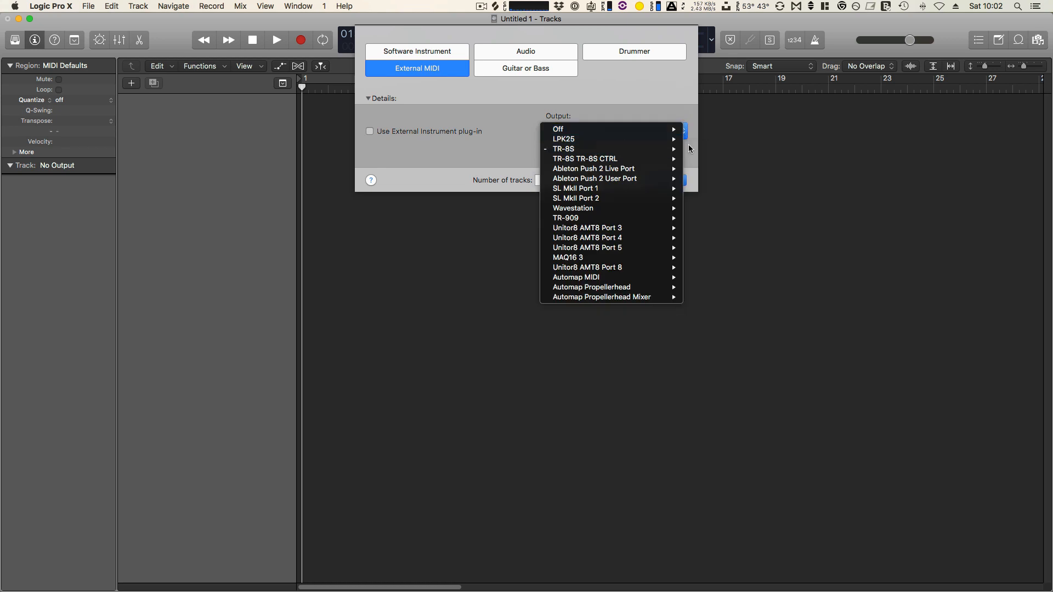
mouse_move(646, 144)
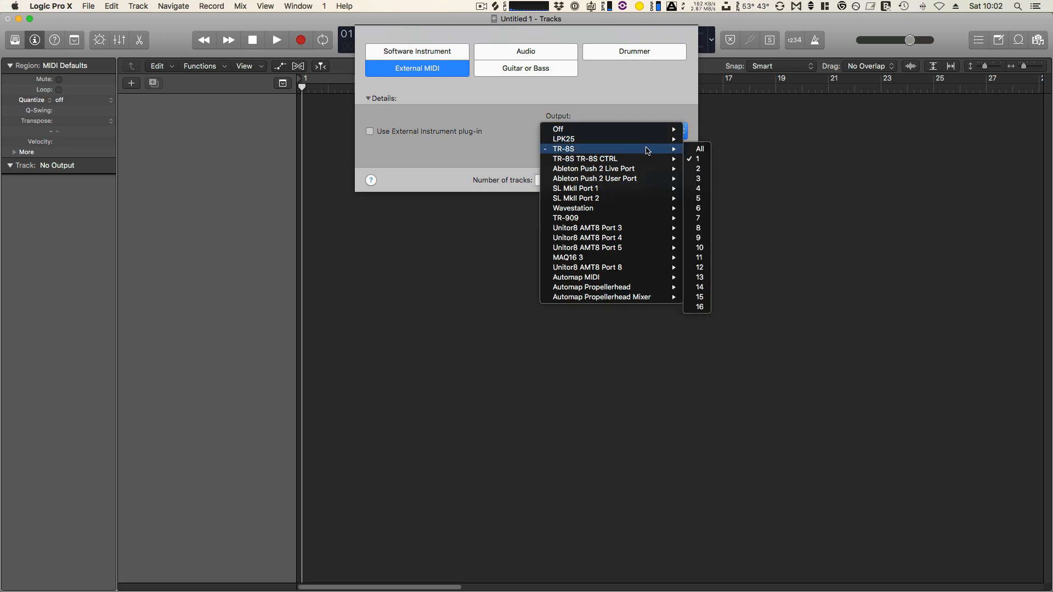
click(699, 248)
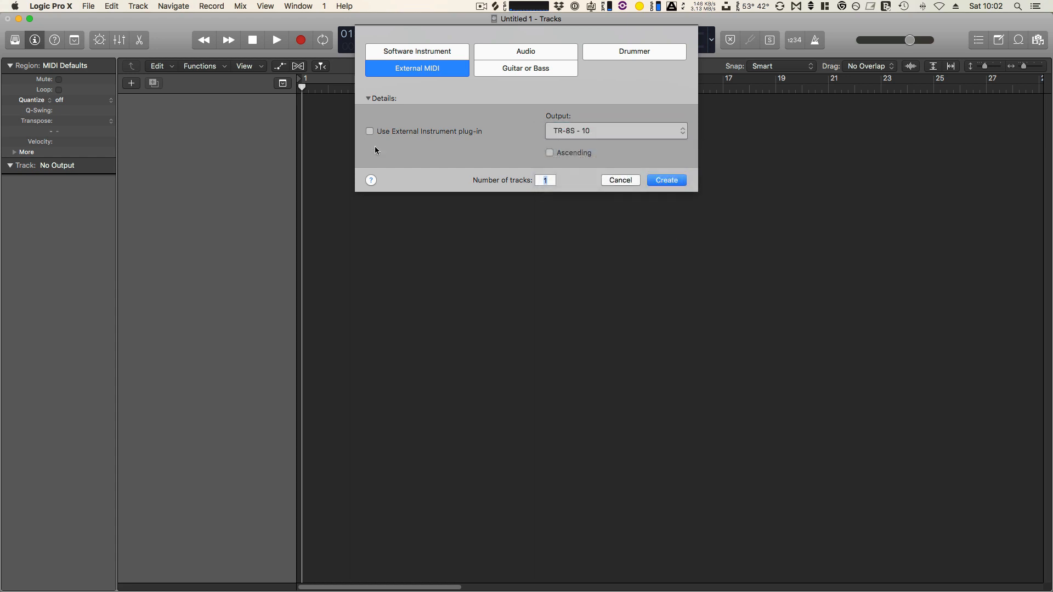
click(665, 181)
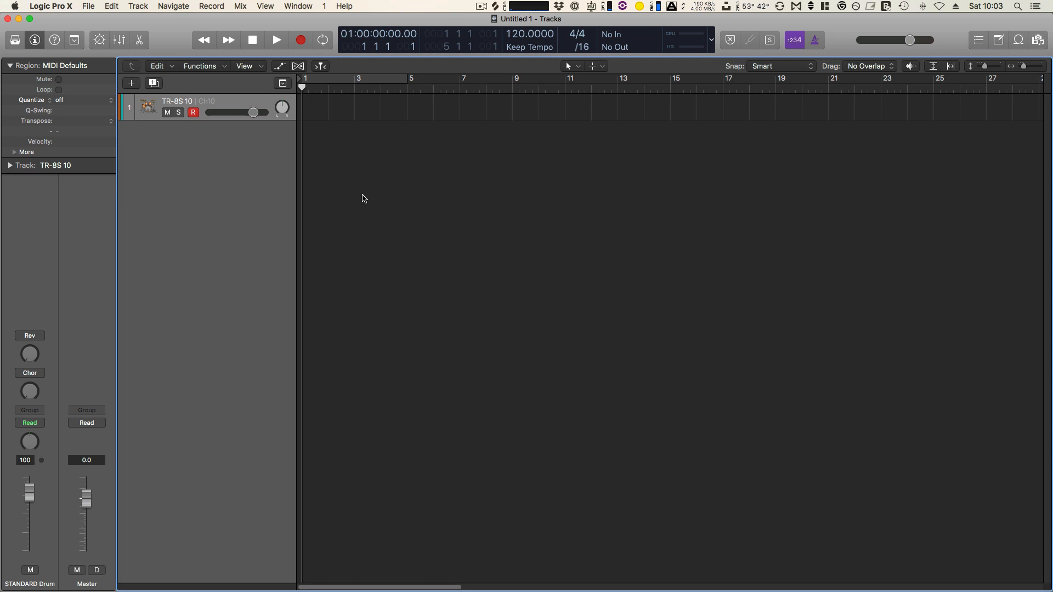
- Open the project's MIDI synchronization settings from the MIDI Sync preferences and move their window clear of the track inspector
click(54, 6)
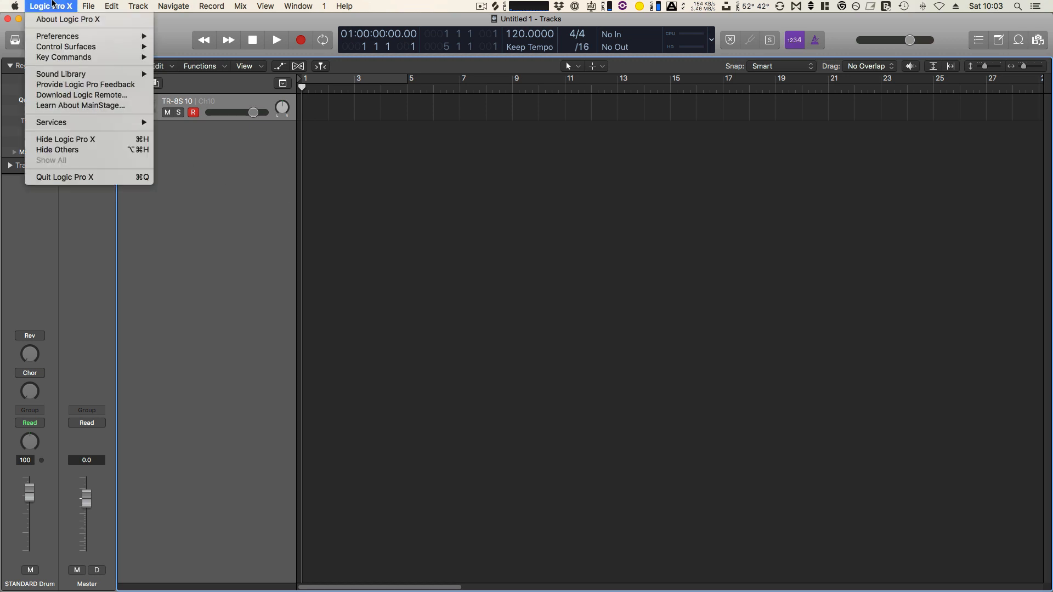
mouse_move(59, 42)
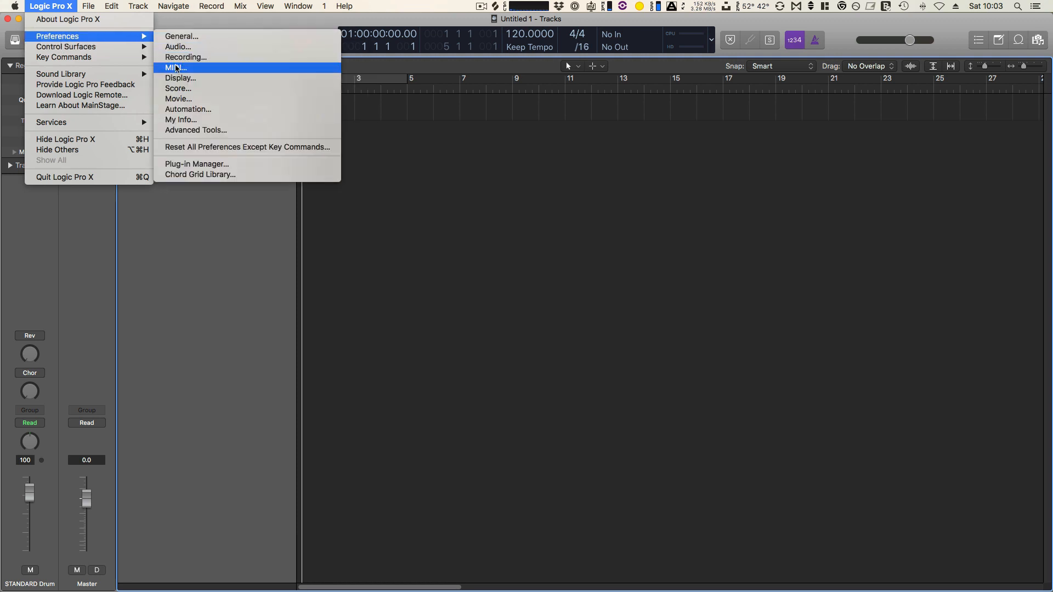
click(176, 67)
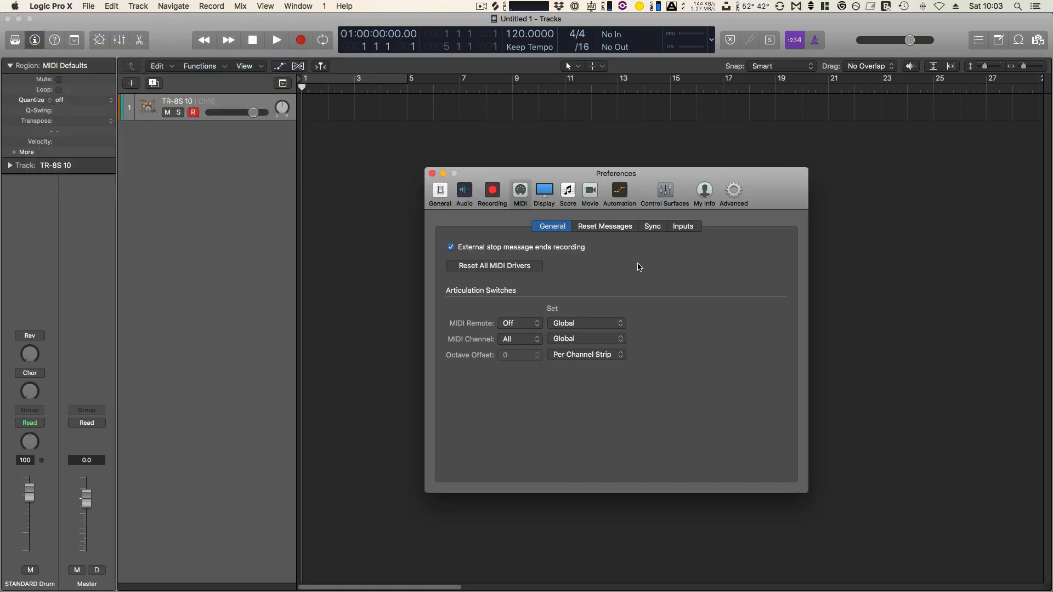
click(654, 227)
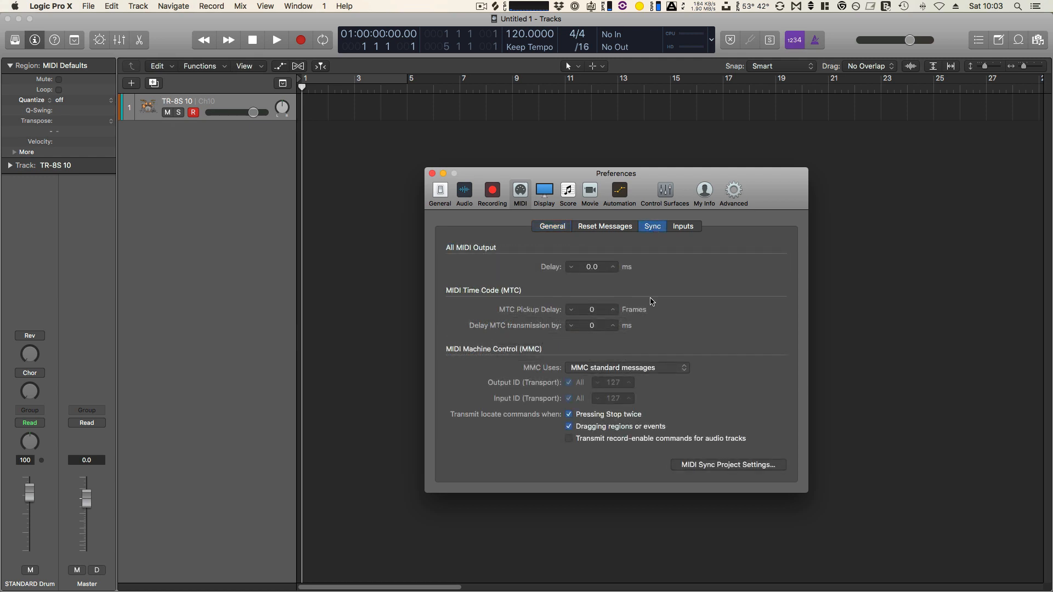
click(726, 465)
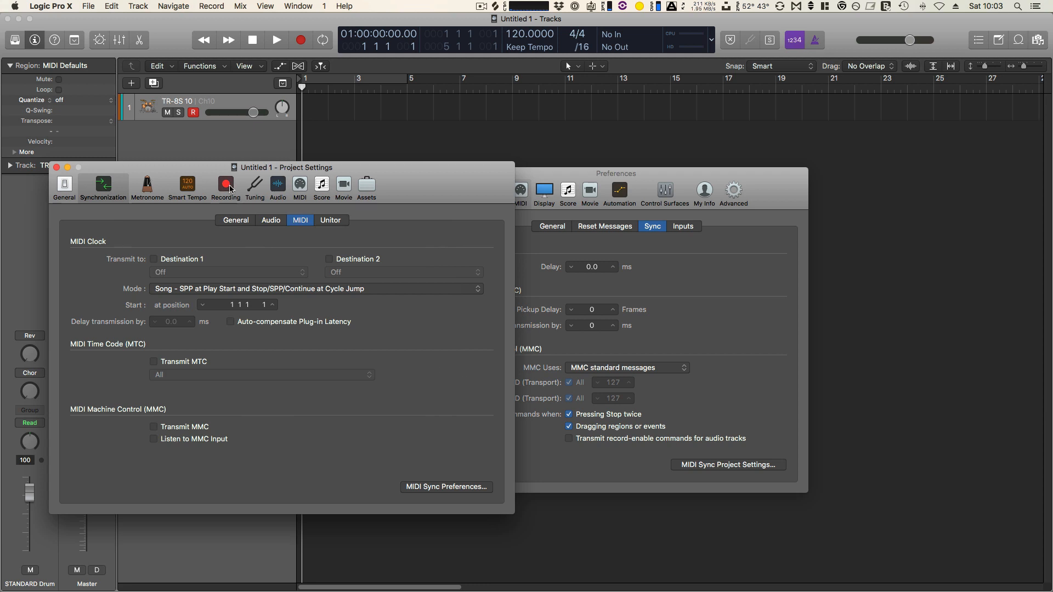
drag(223, 166, 414, 159)
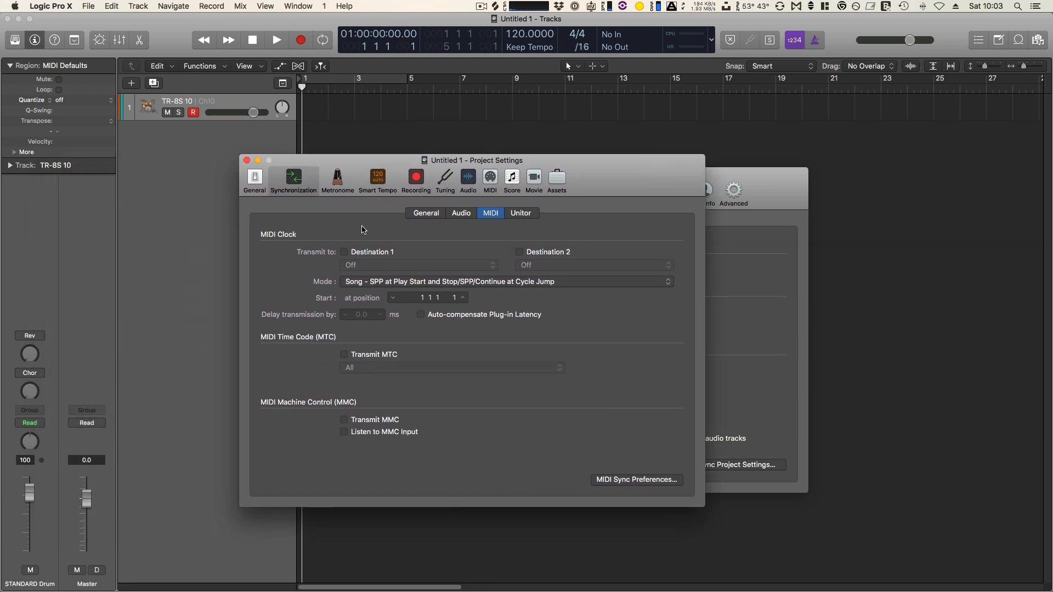
- Transmit MIDI clock to Destination 1 set to TR-8S, enable Auto-compensate Plug-in Latency, and close the project settings and preferences
click(345, 252)
click(366, 266)
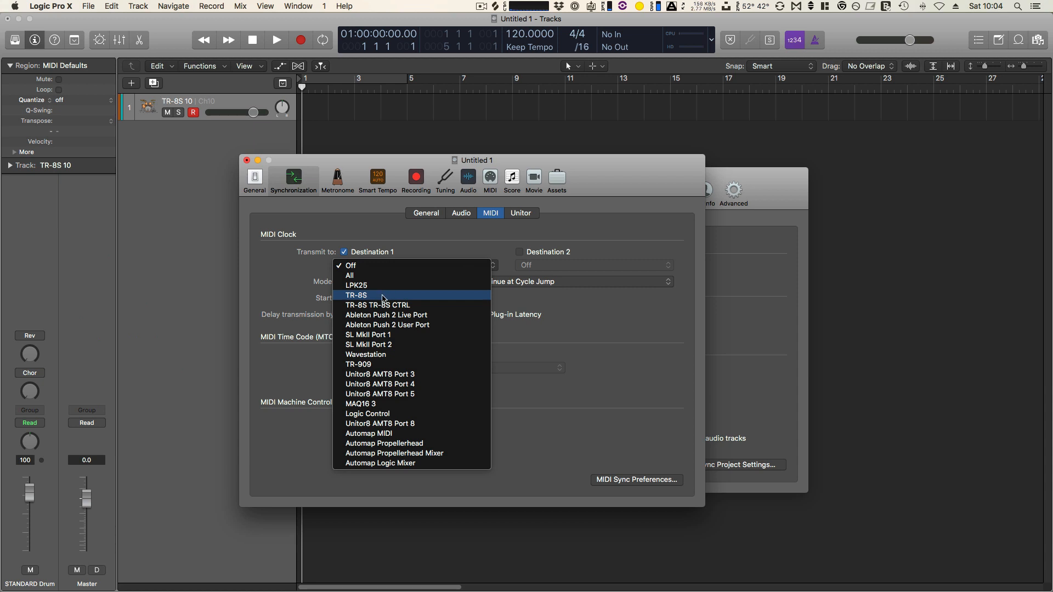
click(383, 296)
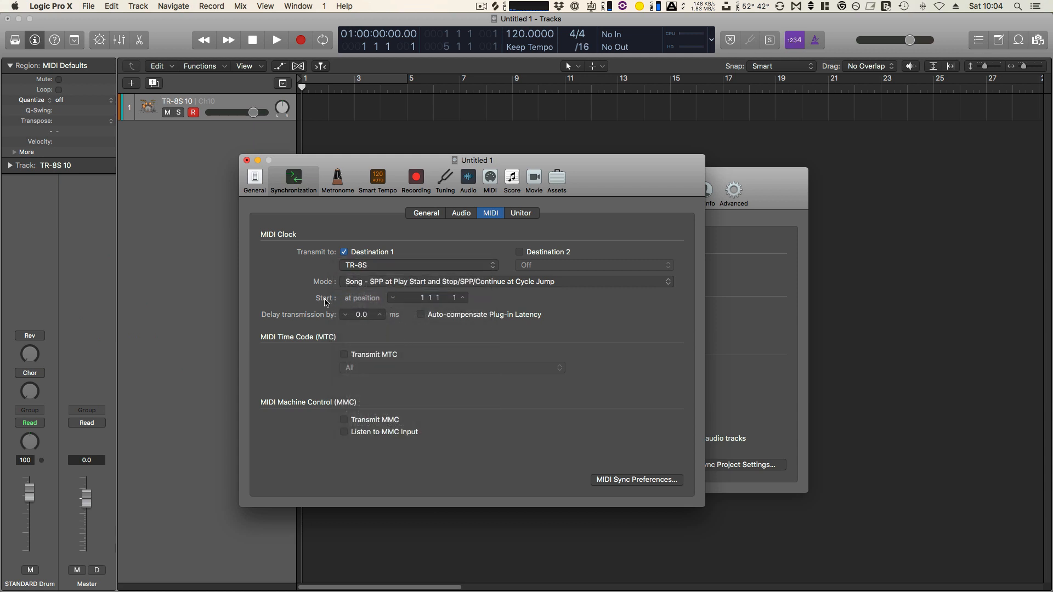
click(421, 315)
click(247, 161)
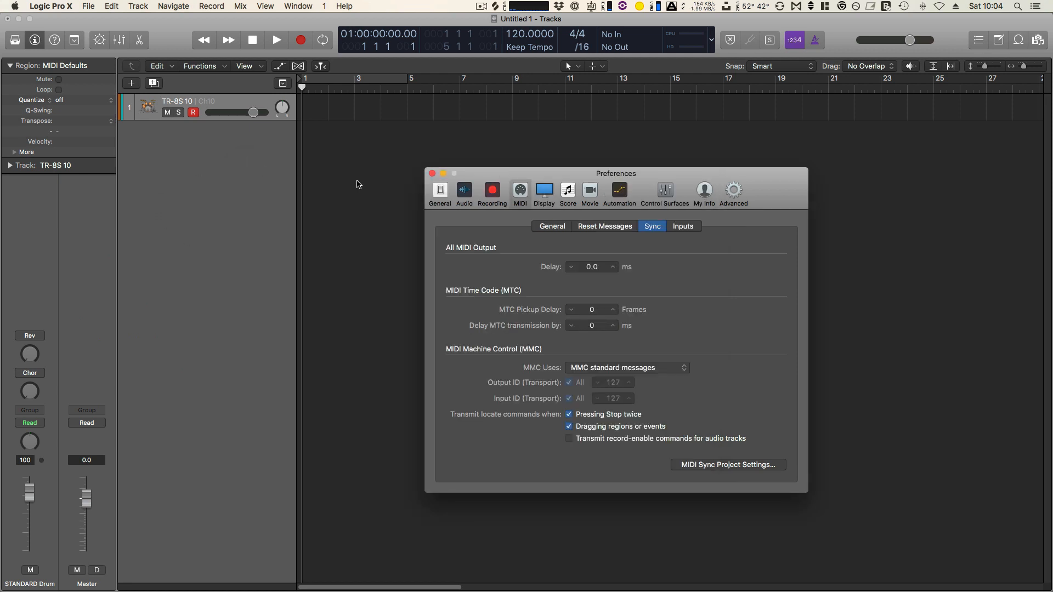
click(432, 173)
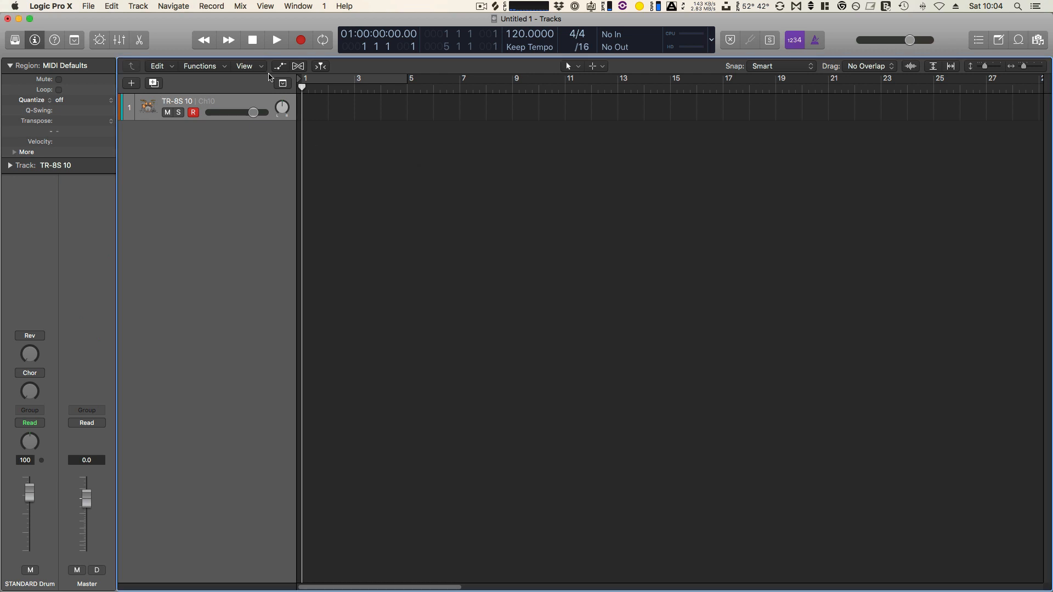
- Record about eight bars of MIDI from the TR-8S onto the TR-8S 10 track, starting at bar 1
click(254, 38)
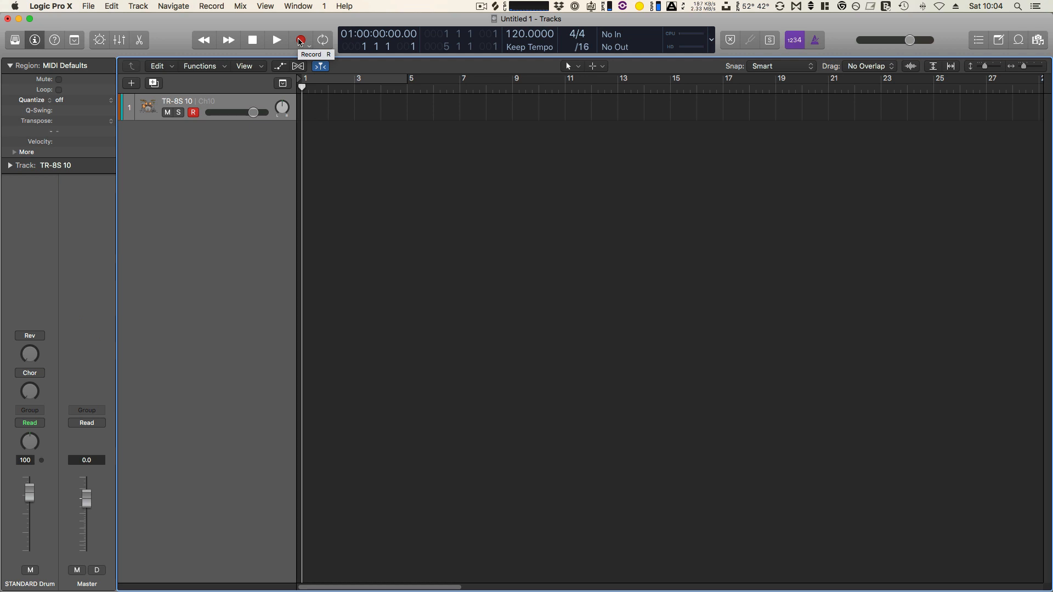
click(300, 41)
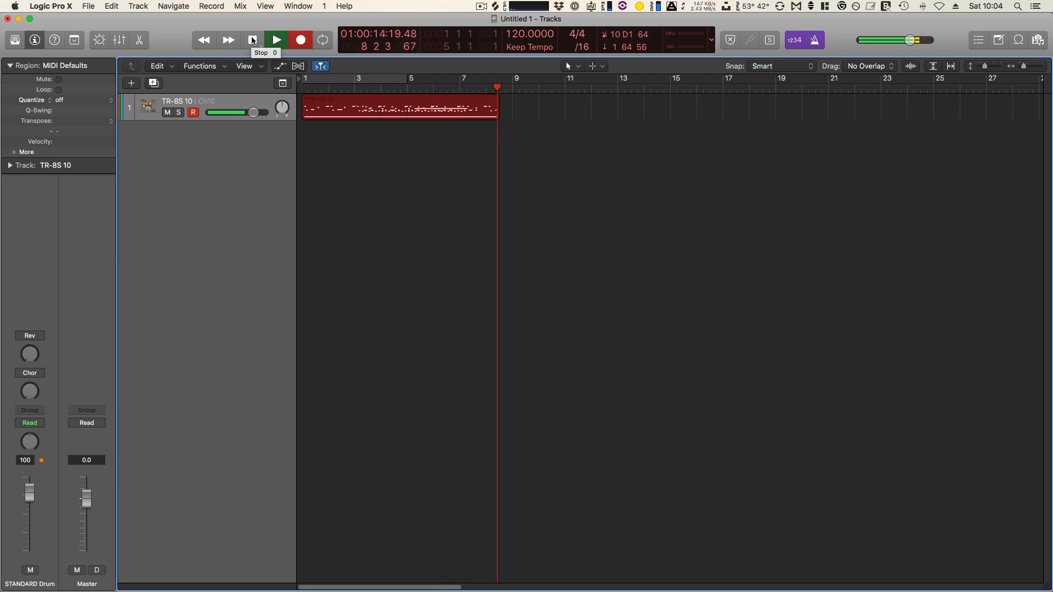
click(252, 40)
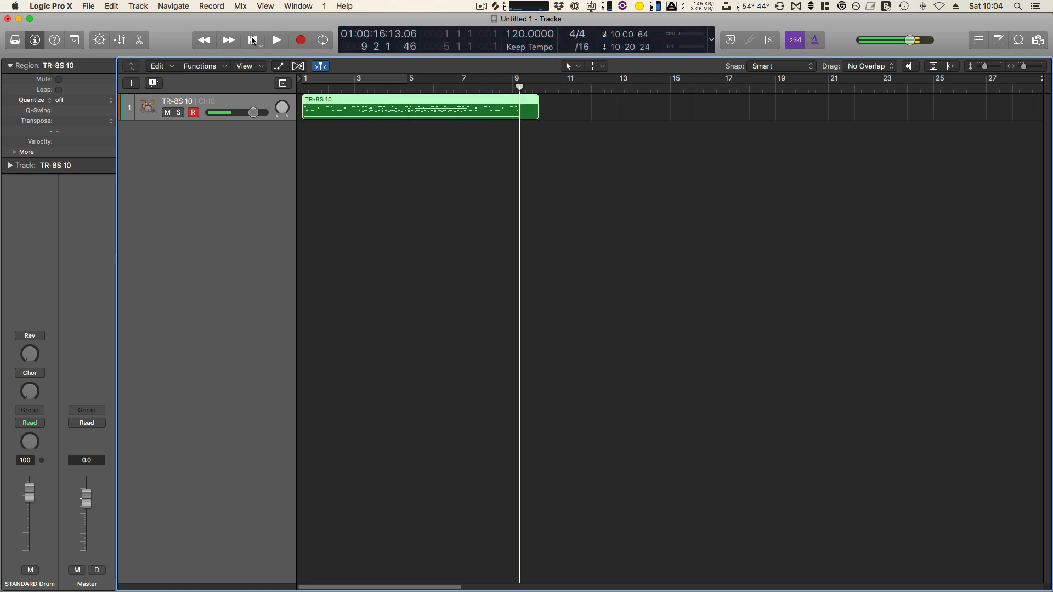
- Open the recorded TR-8S 10 region in an enlarged Piano Roll and examine its notes from C0 up to C2
double_click(371, 103)
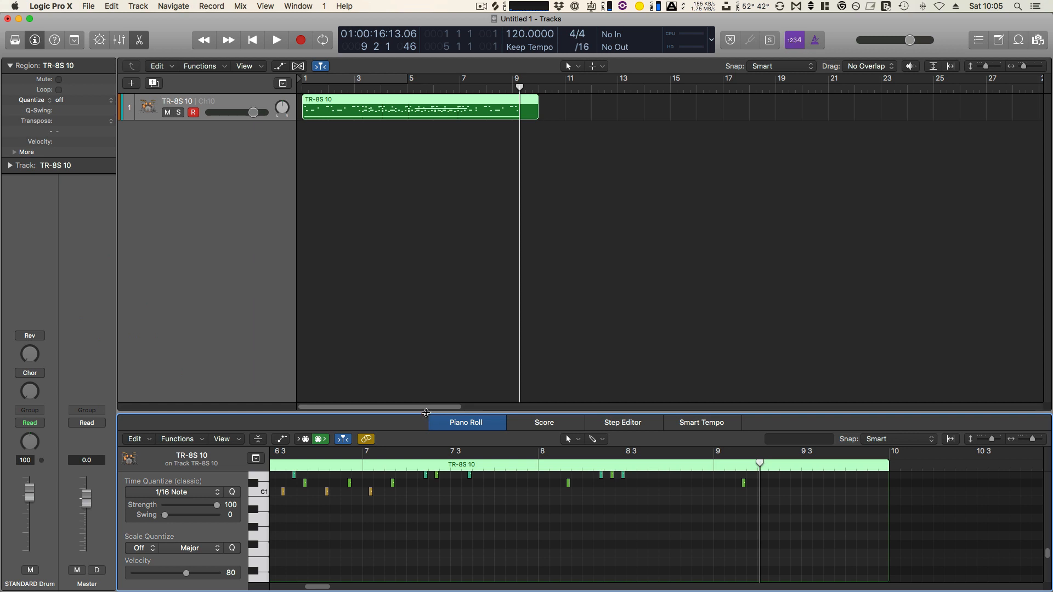
drag(422, 412, 421, 221)
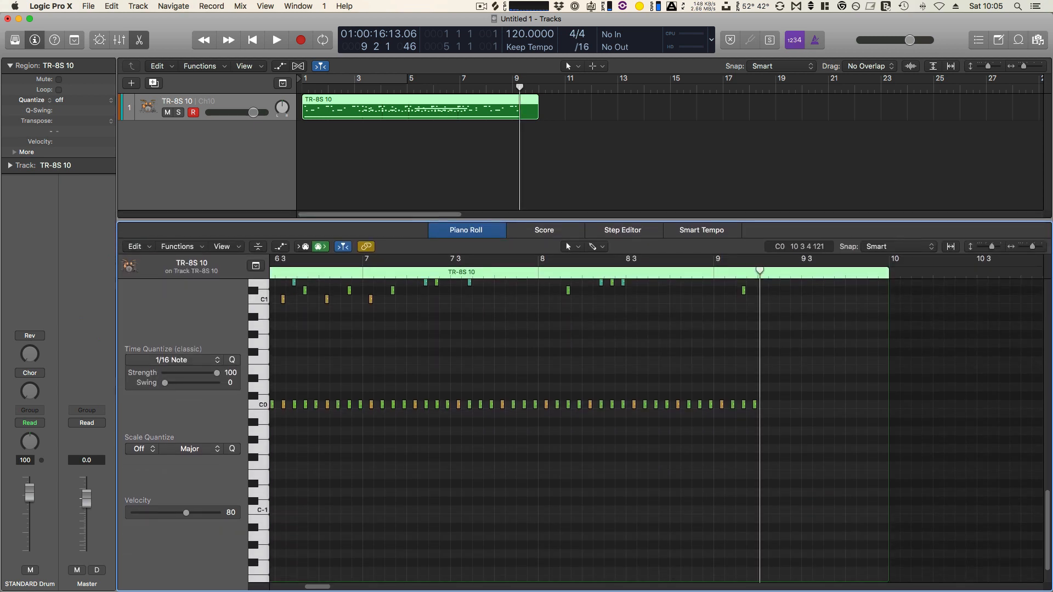
drag(1048, 509, 1039, 473)
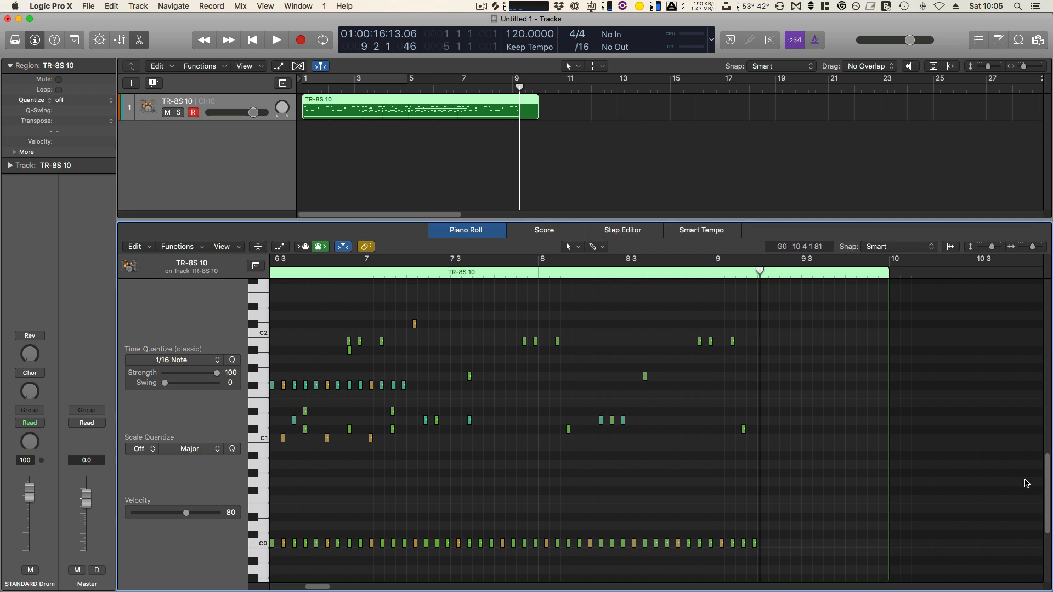
drag(1049, 480, 1046, 464)
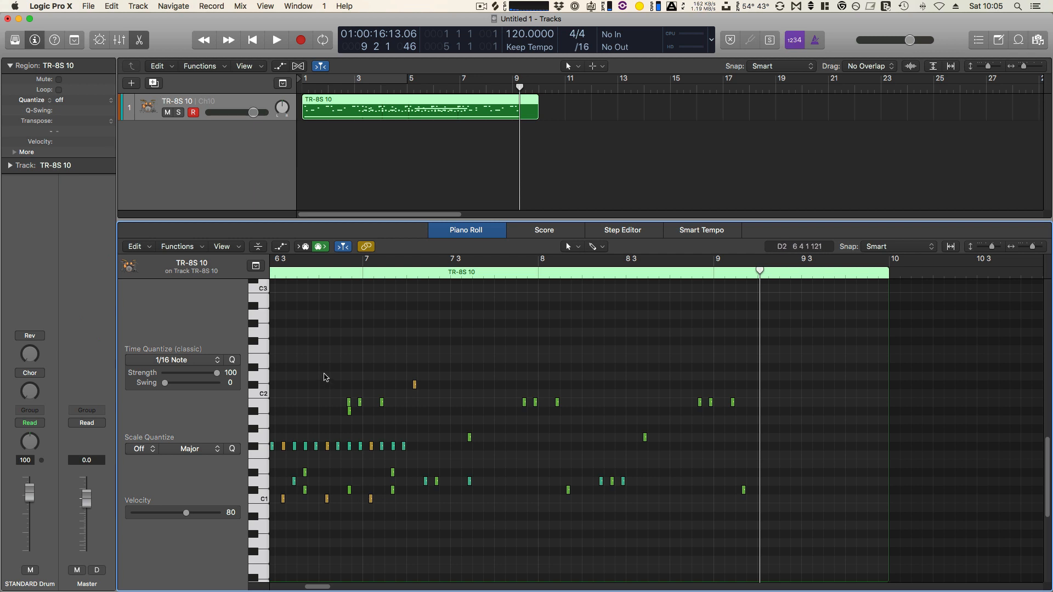
click(268, 162)
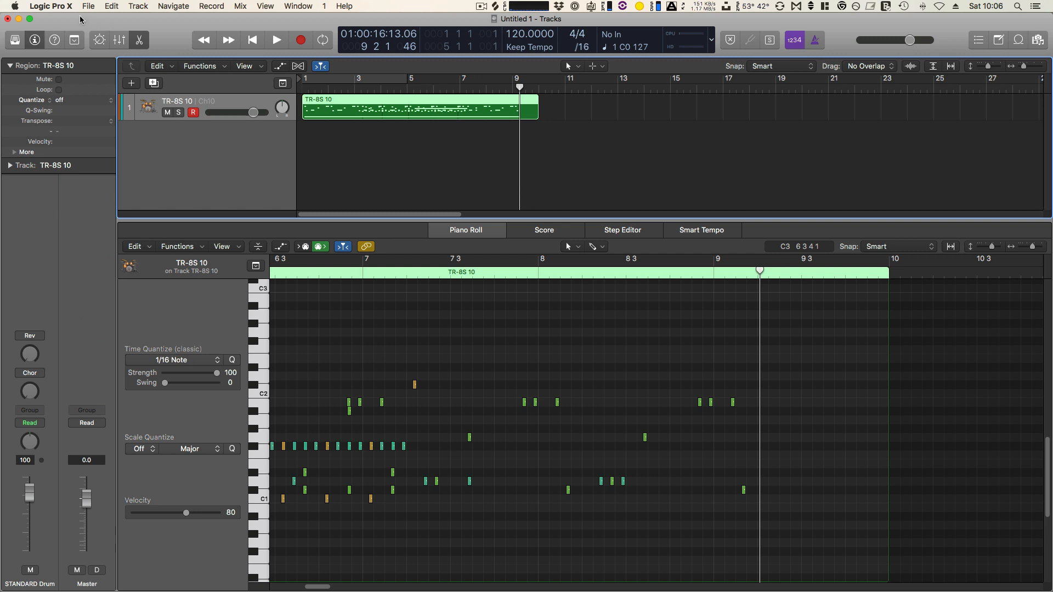
- Review the project's MIDI clock destination and latency compensation settings through the MIDI preferences, leaving them as they are
click(48, 6)
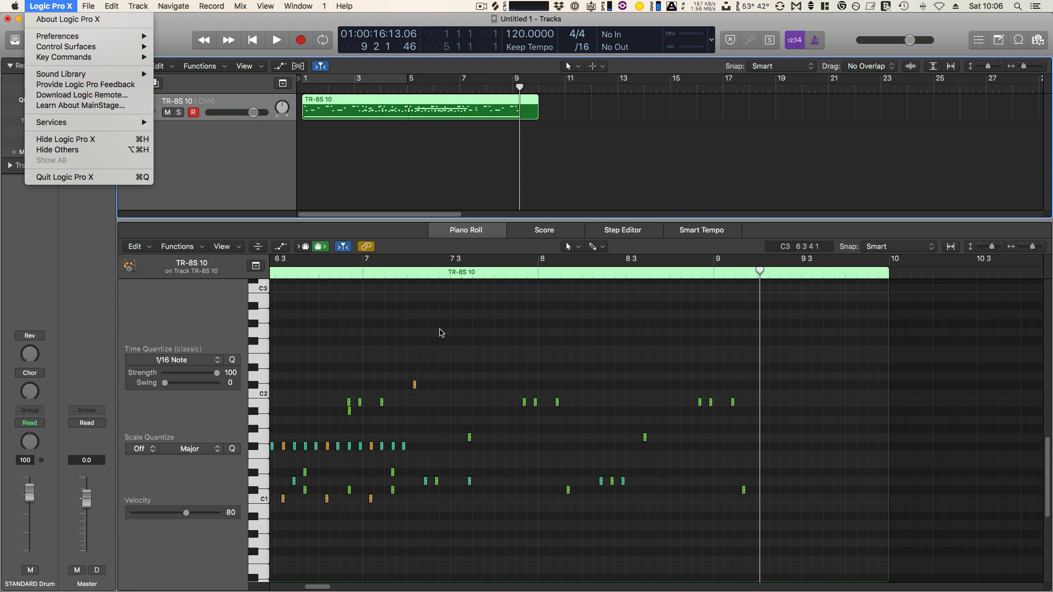
mouse_move(83, 41)
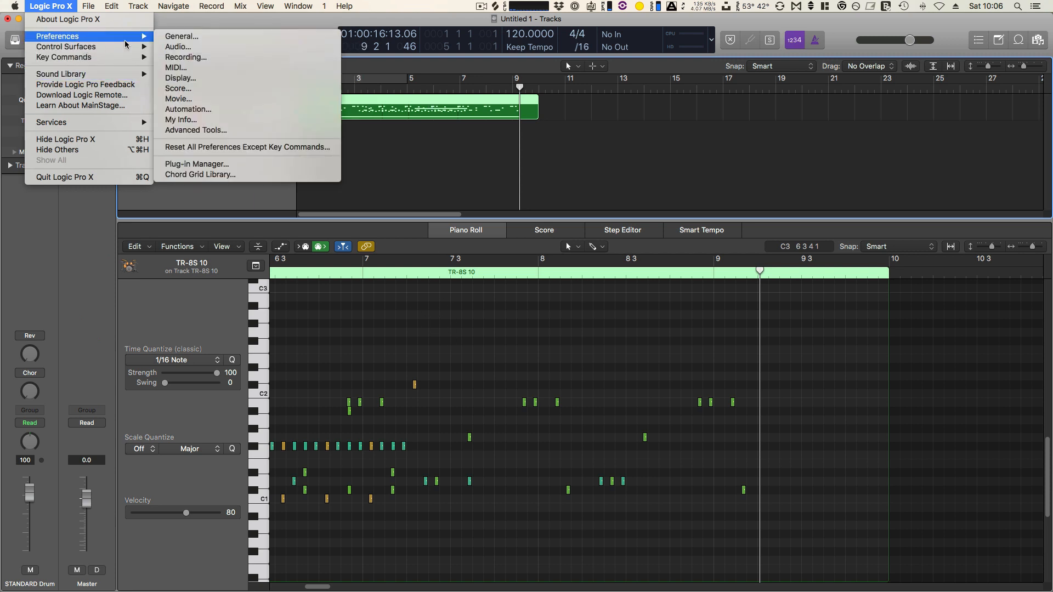
click(186, 68)
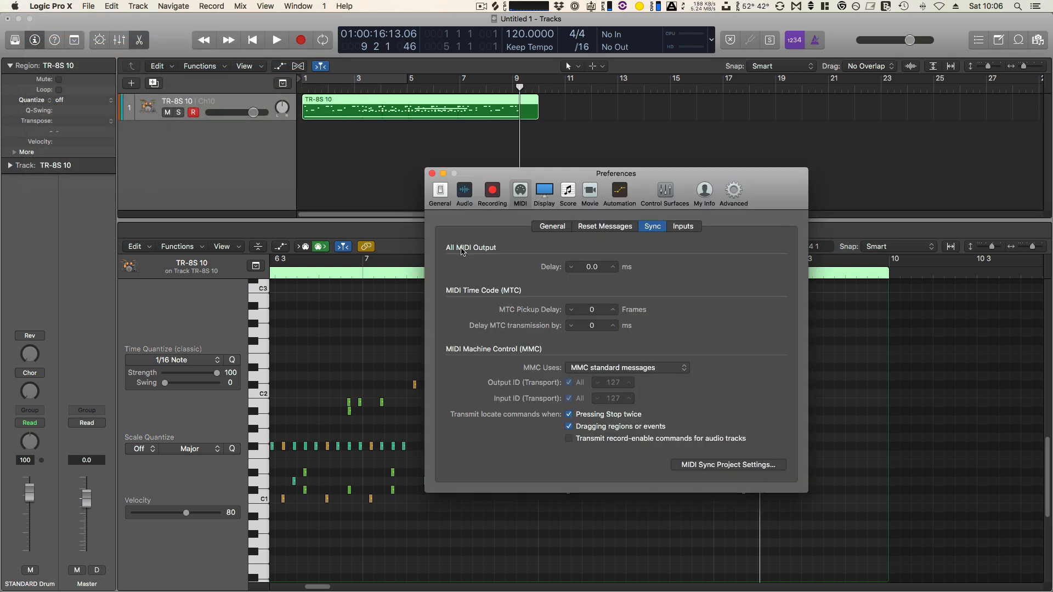
click(525, 190)
click(715, 465)
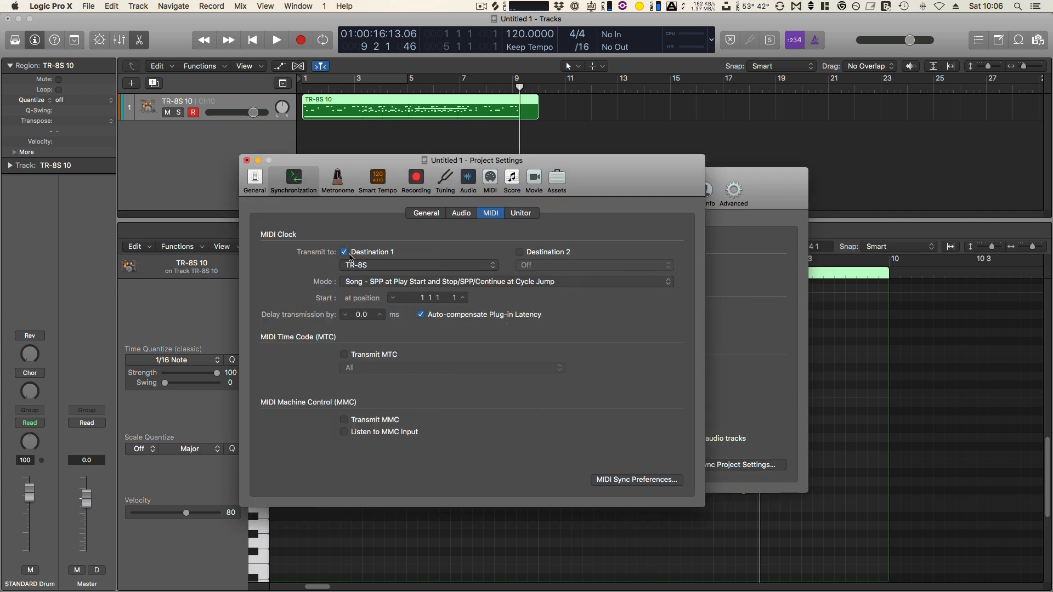
click(246, 160)
click(432, 174)
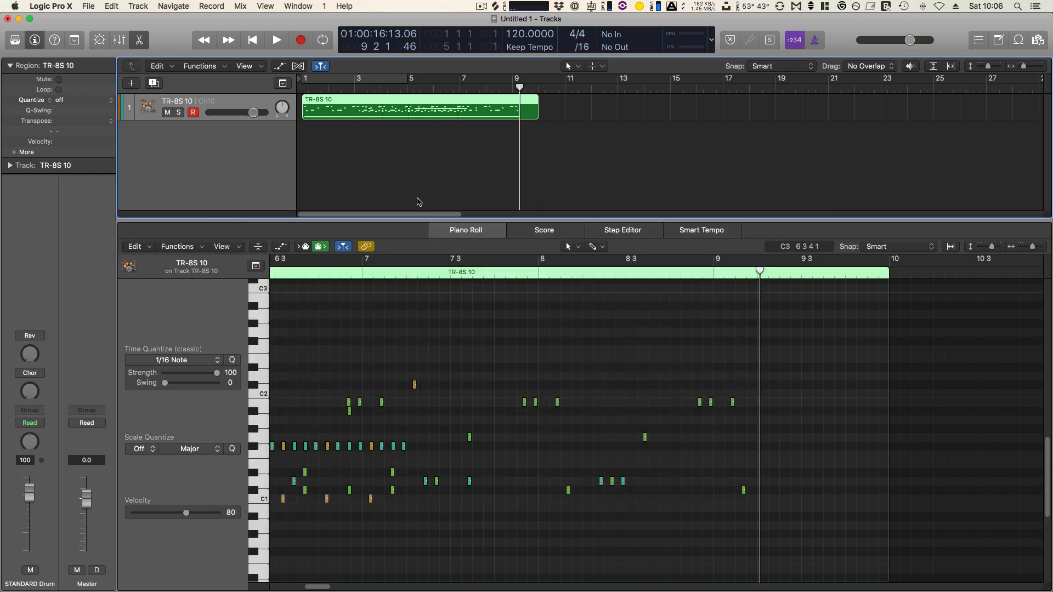
- Reduce the Piano Roll's height and play the recorded region from bar 1, returning the playhead to the project start
drag(416, 219, 416, 401)
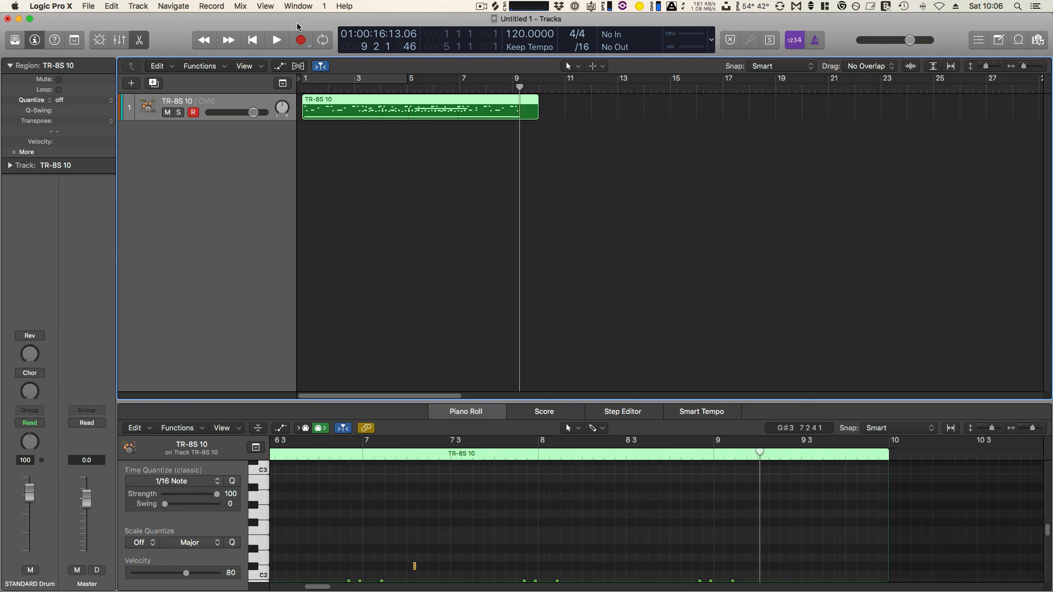
click(252, 39)
click(277, 40)
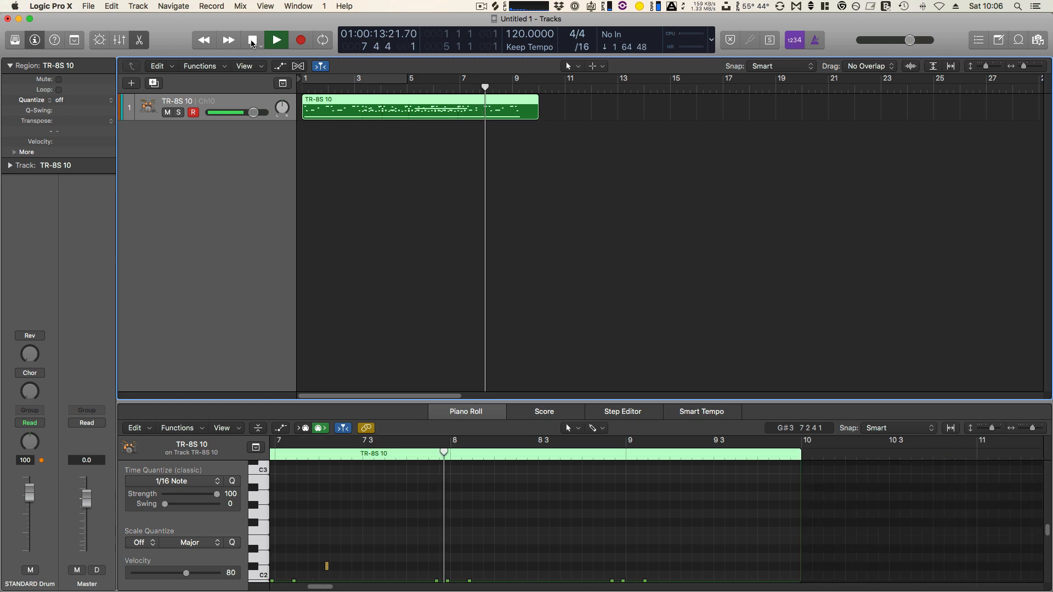
click(252, 42)
click(252, 42)
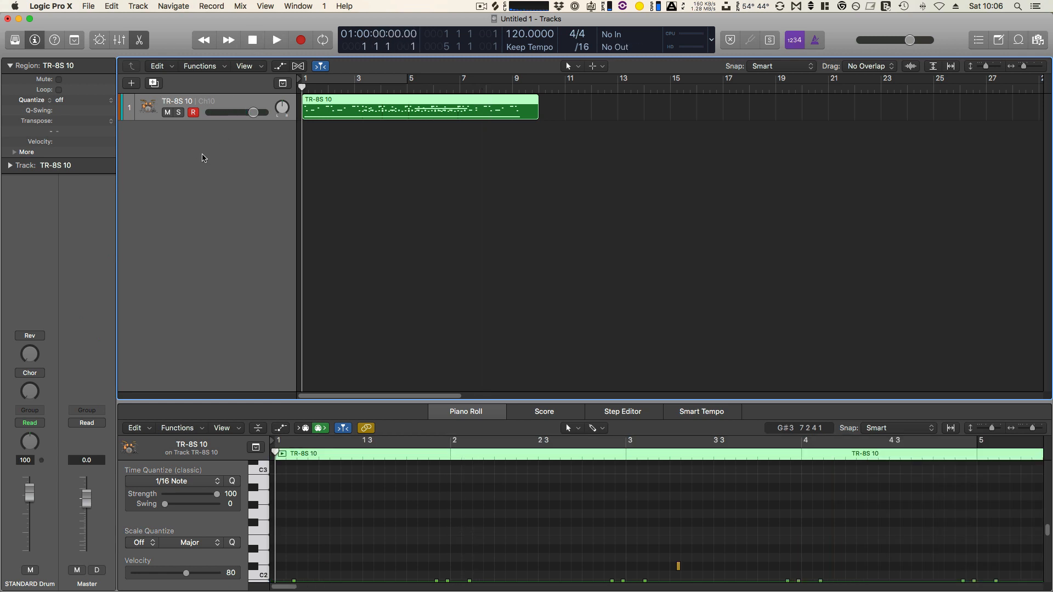
- Create one stereo audio track with its input set to Input 35 + 36 and output to Output 1 + 2
click(131, 83)
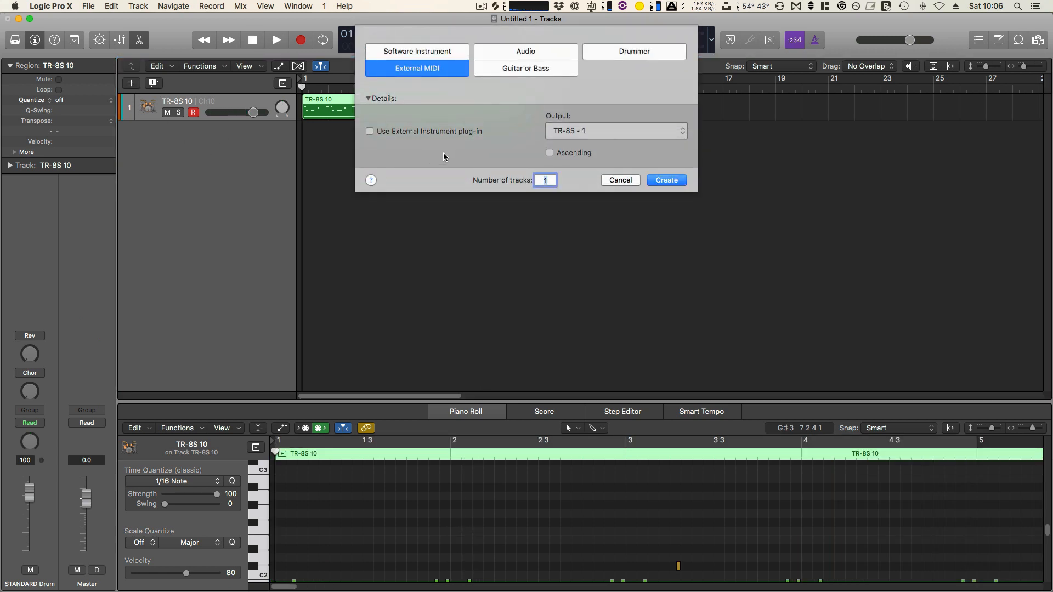
click(518, 55)
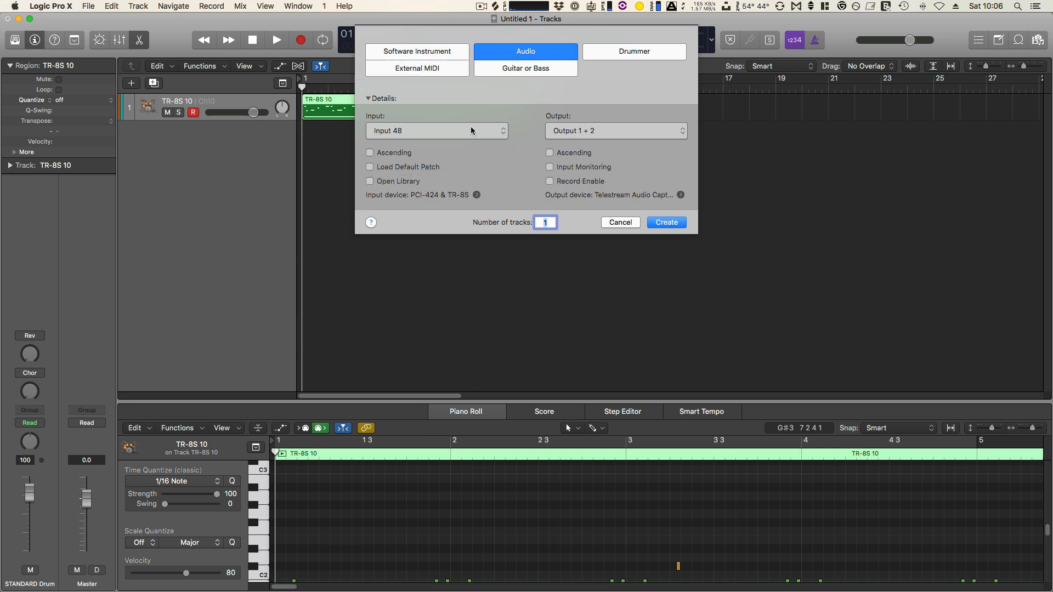
click(470, 130)
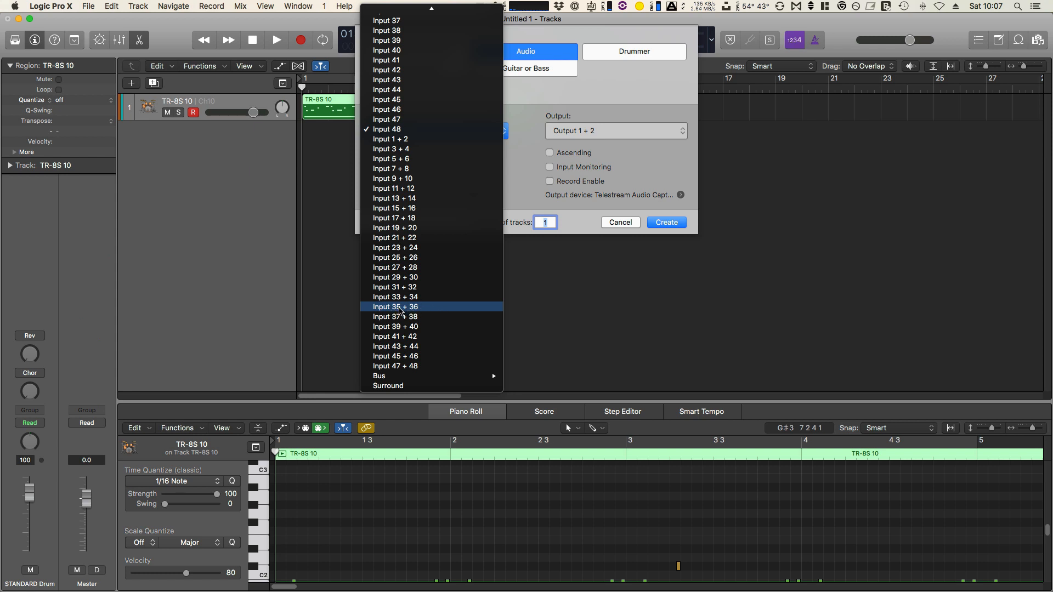
click(400, 310)
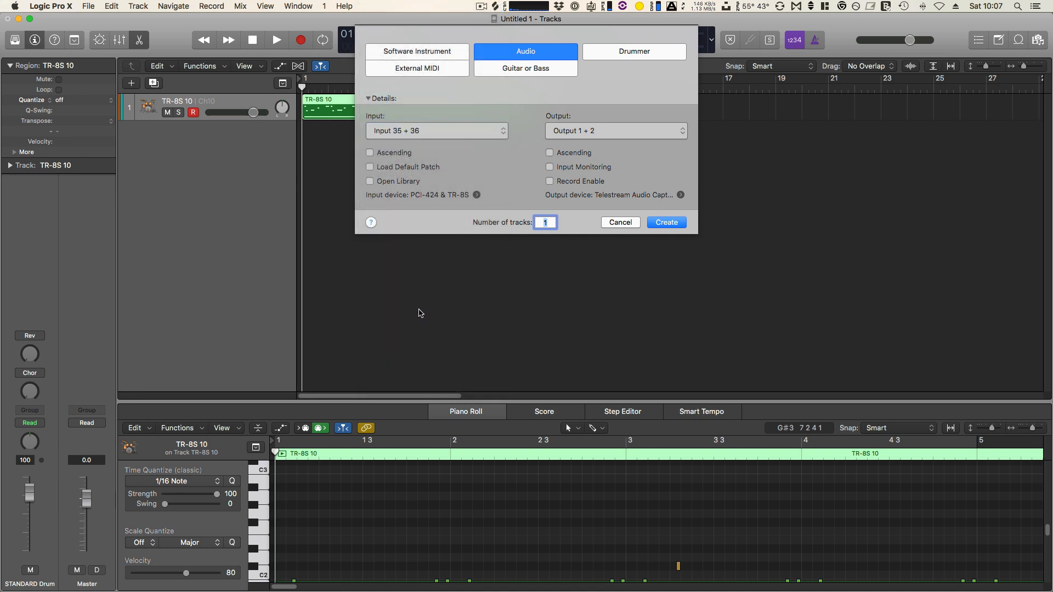
click(666, 225)
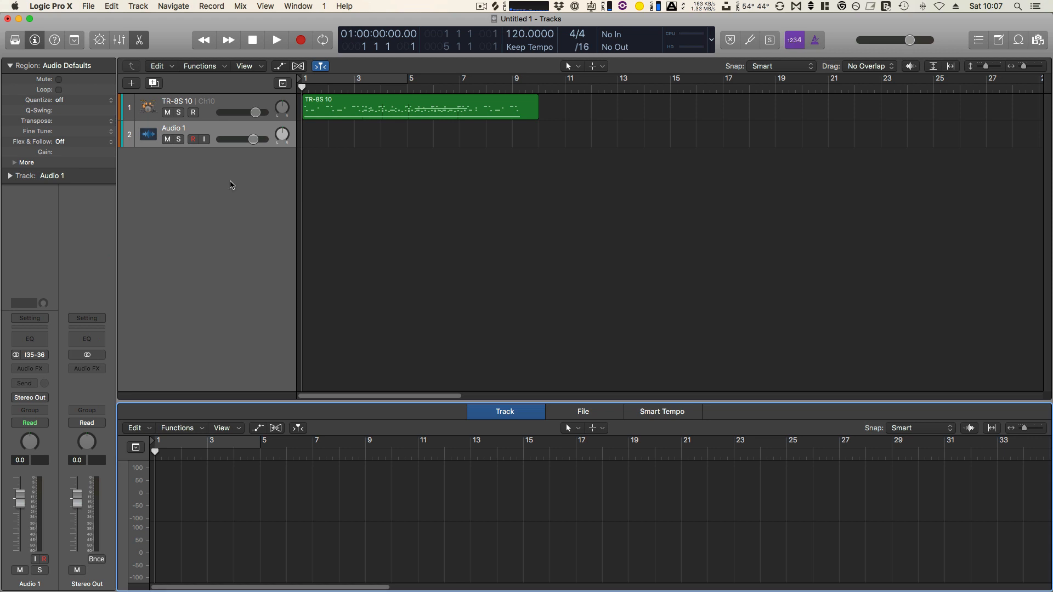
- Rename the new audio track as TR-8S Main Out
click(220, 124)
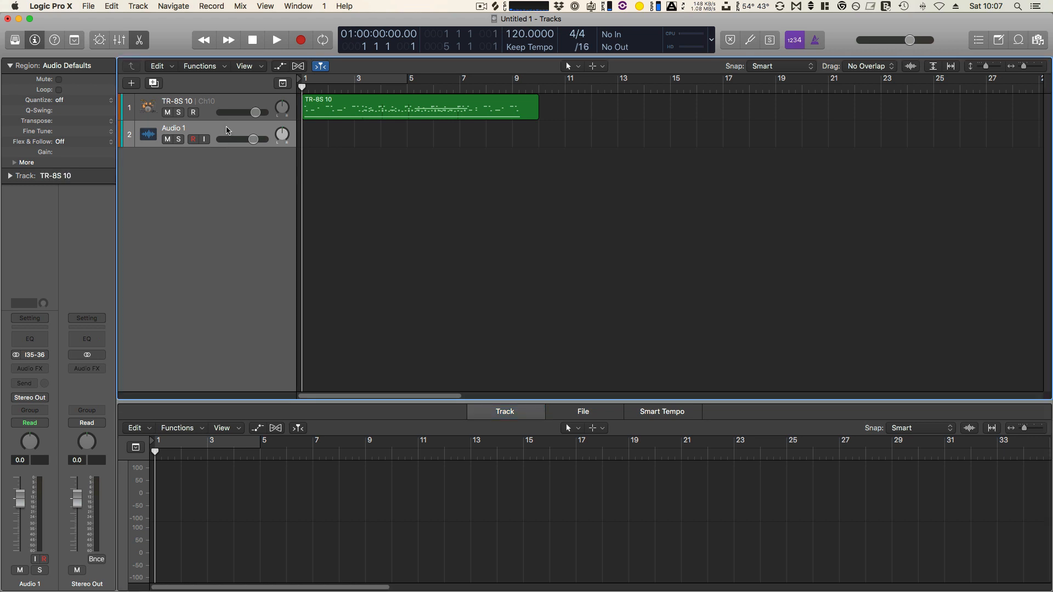
double_click(173, 129)
text(TR-8)
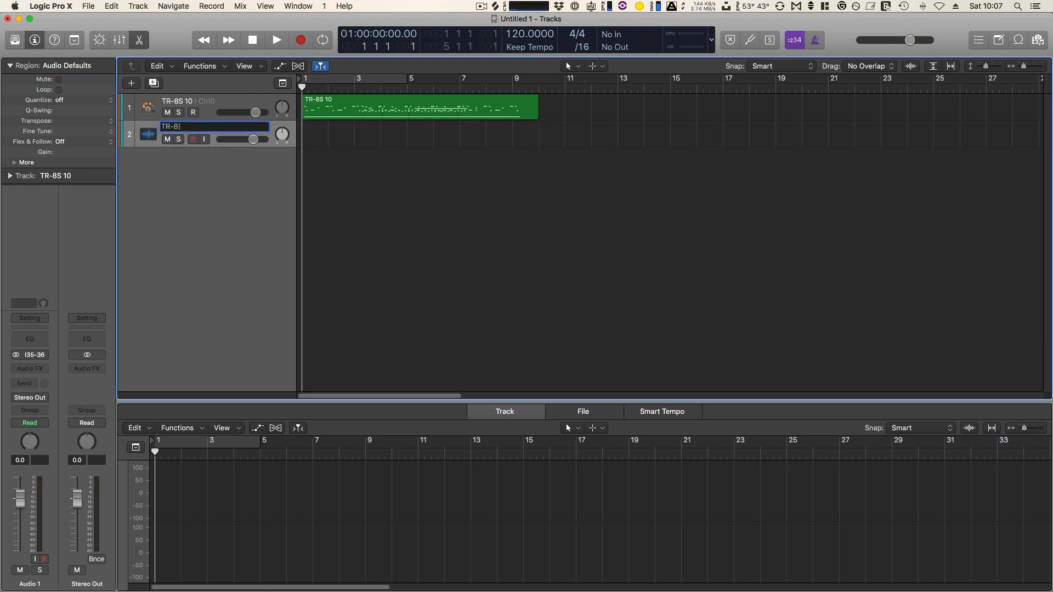
text(|S)
key(Return)
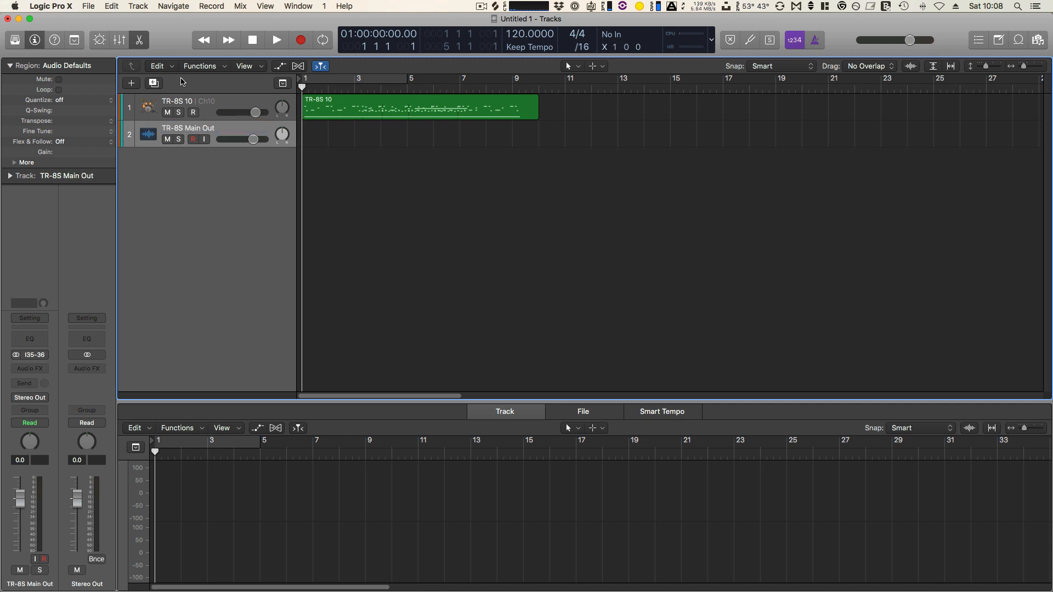
- Create one mono audio track with its input set to Input 37 and output to Output 1 + 2
click(132, 83)
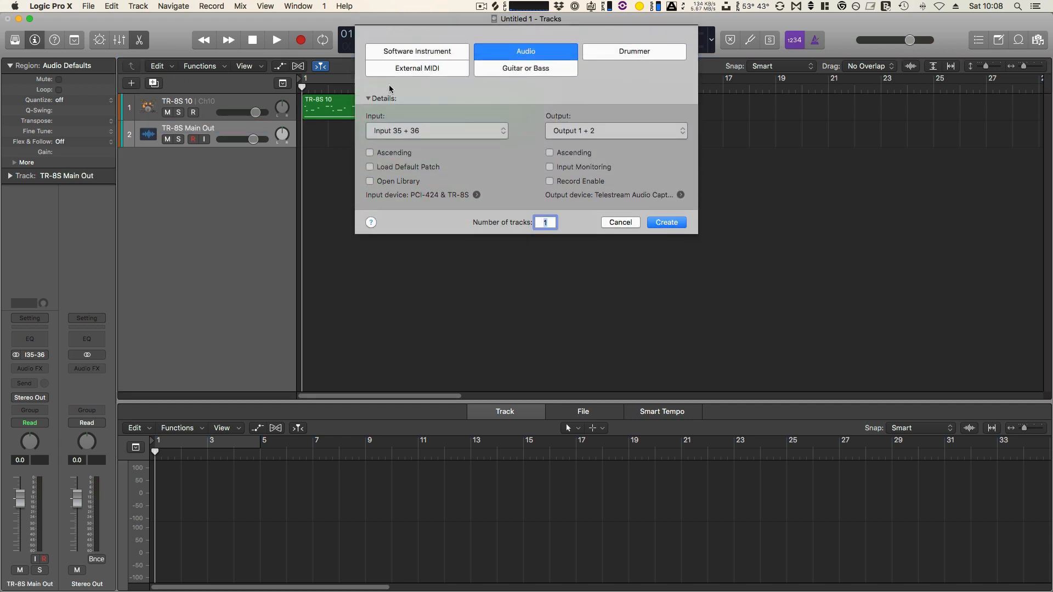
click(437, 130)
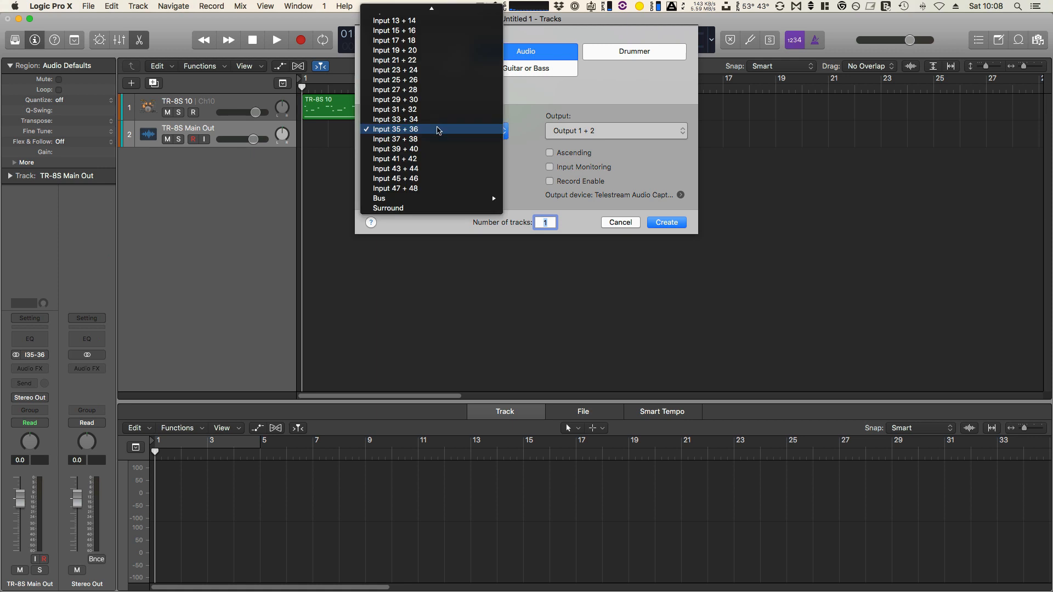
scroll(439, 116, up, 2)
scroll(438, 116, up, 5)
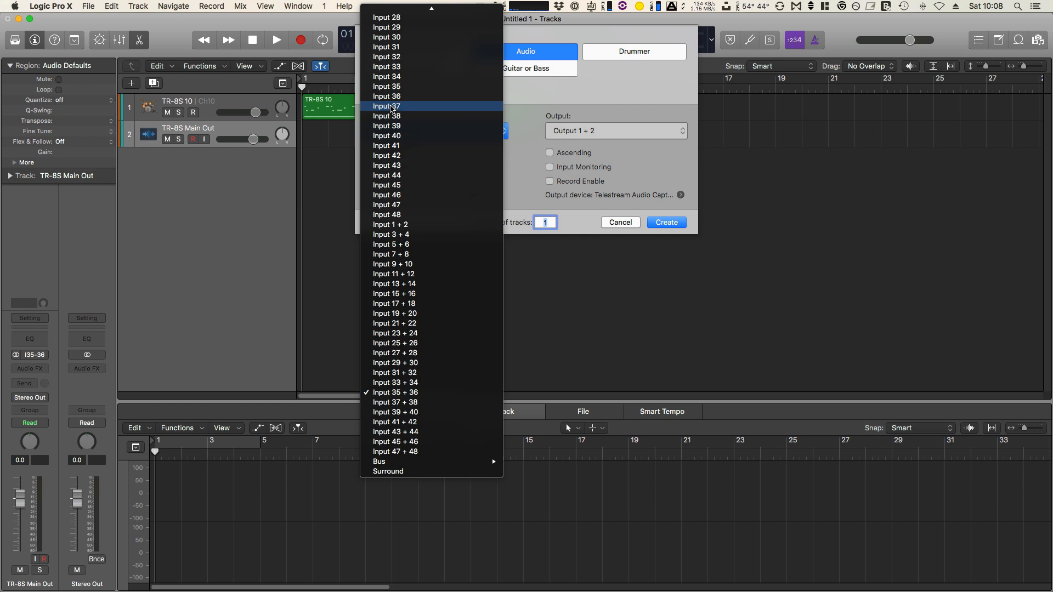
click(390, 108)
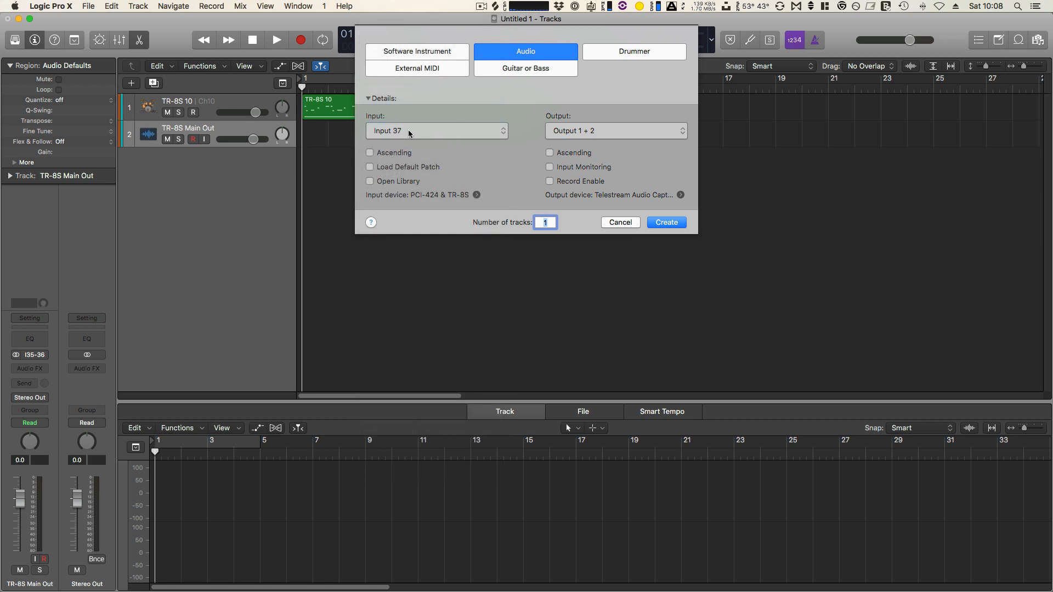
click(674, 221)
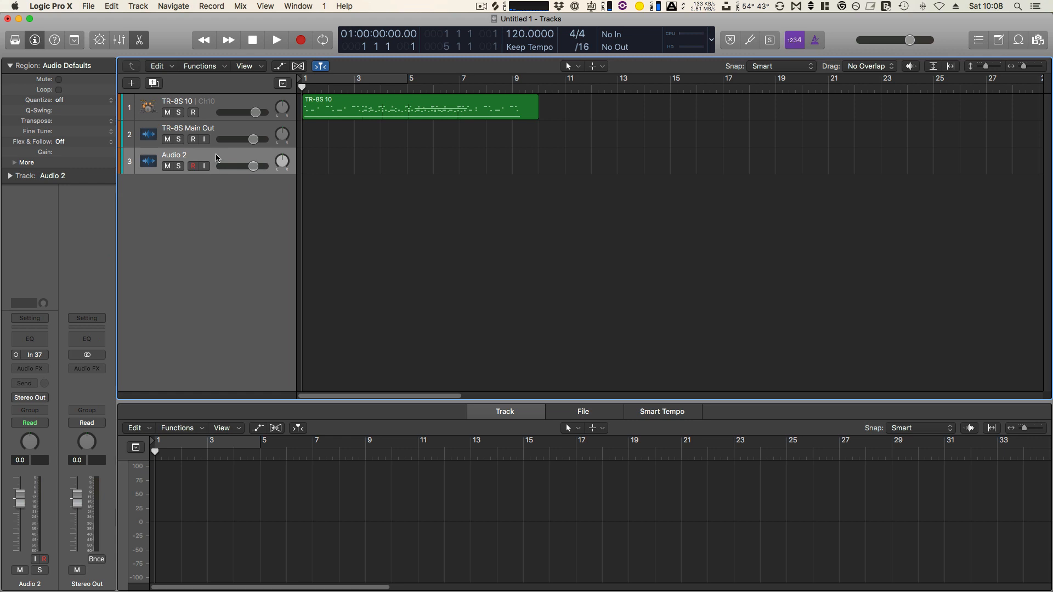
- Insert a mono I/O utility plug-in on the Audio 2 track with its input set to 37
click(47, 368)
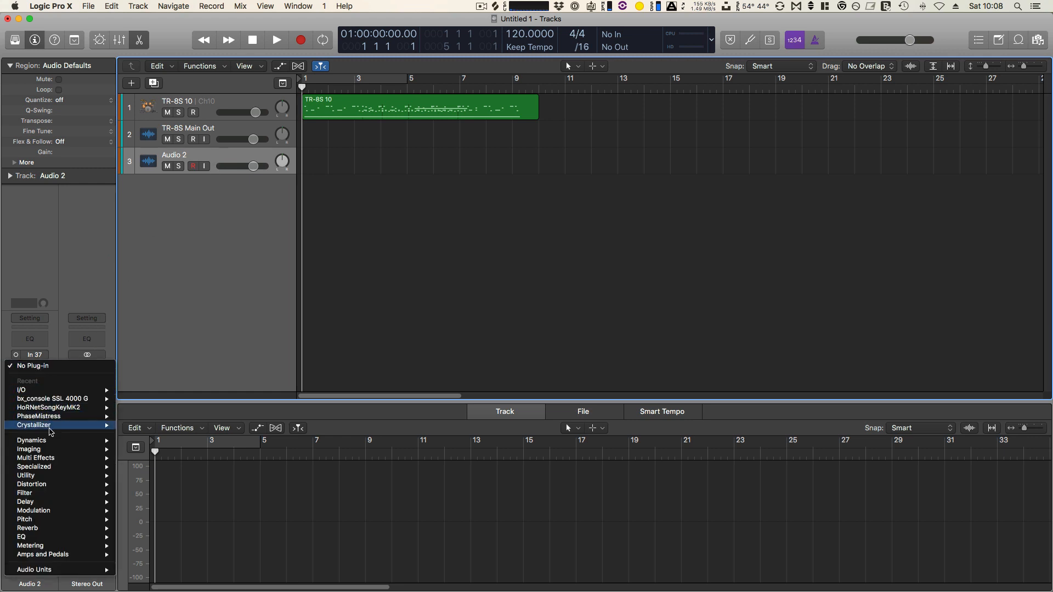
mouse_move(52, 476)
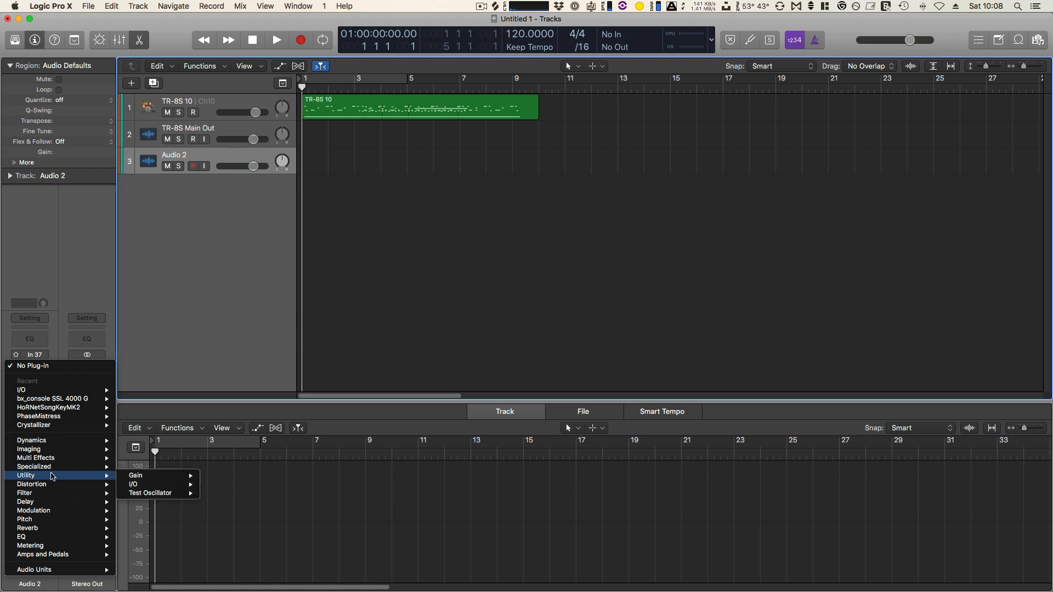
mouse_move(142, 487)
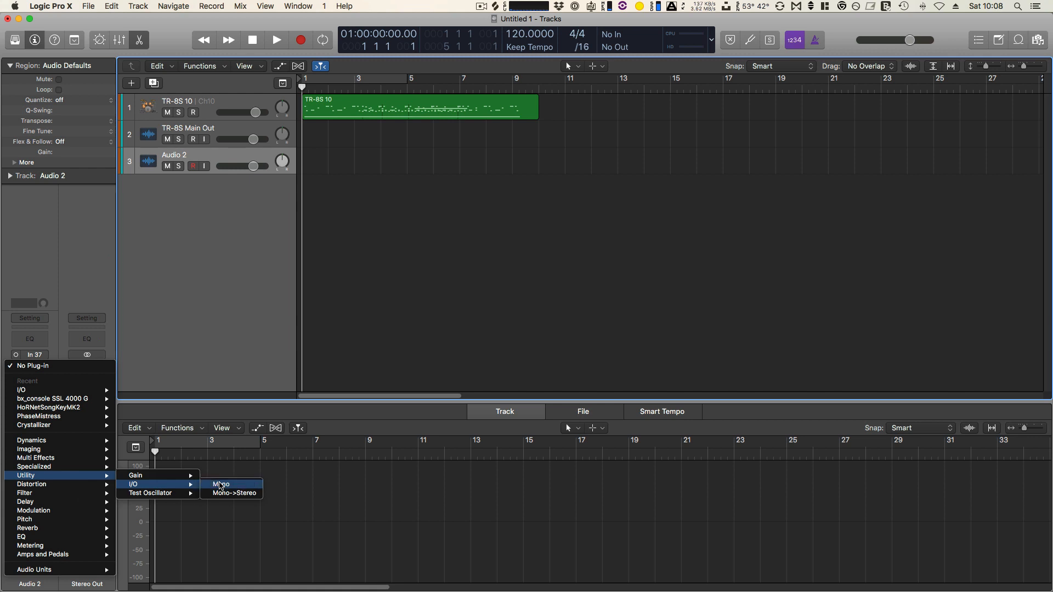
click(220, 486)
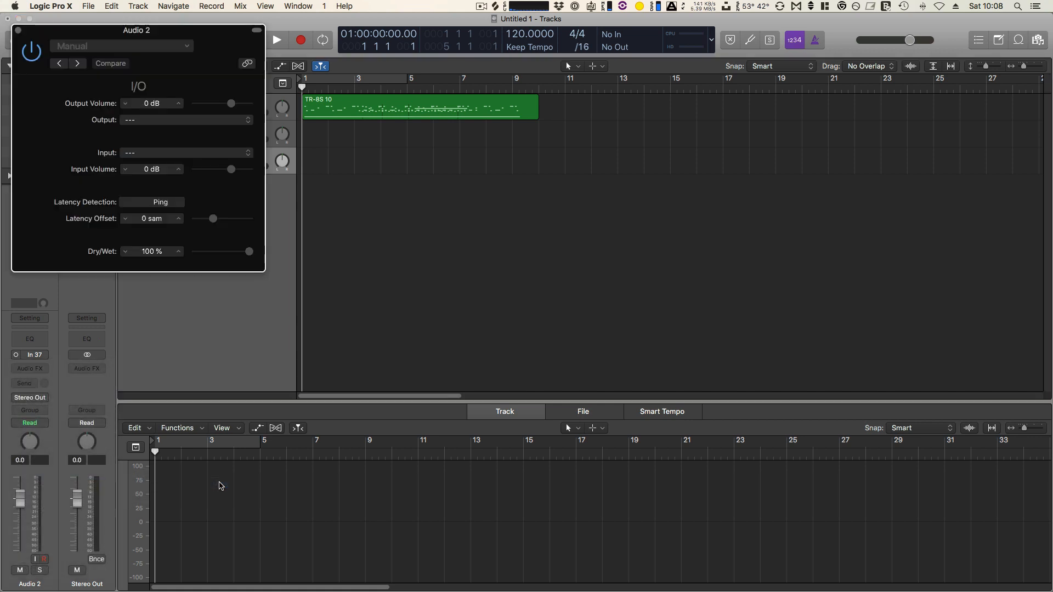
click(172, 156)
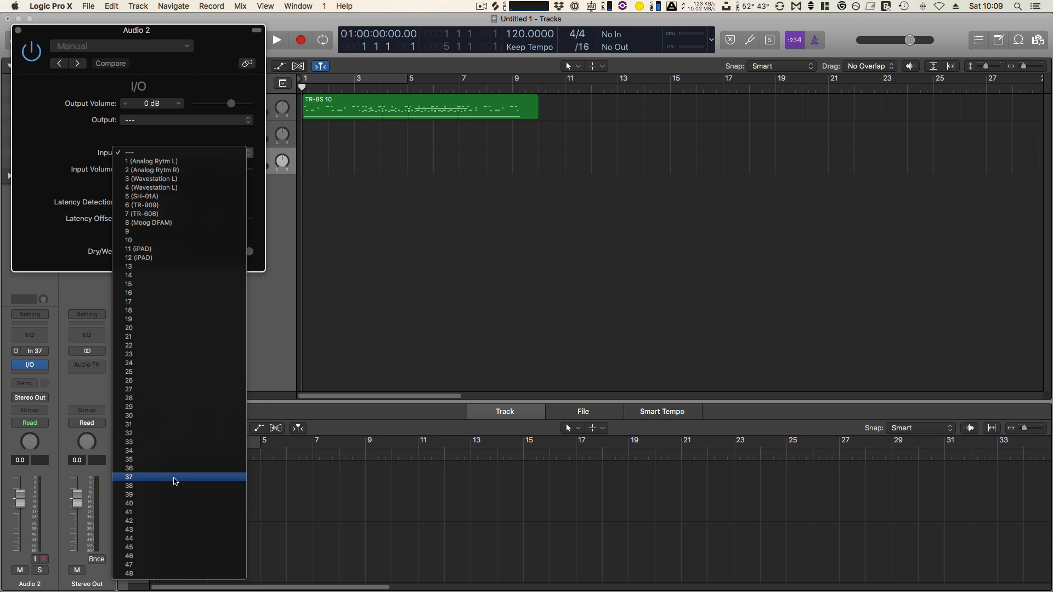
click(143, 481)
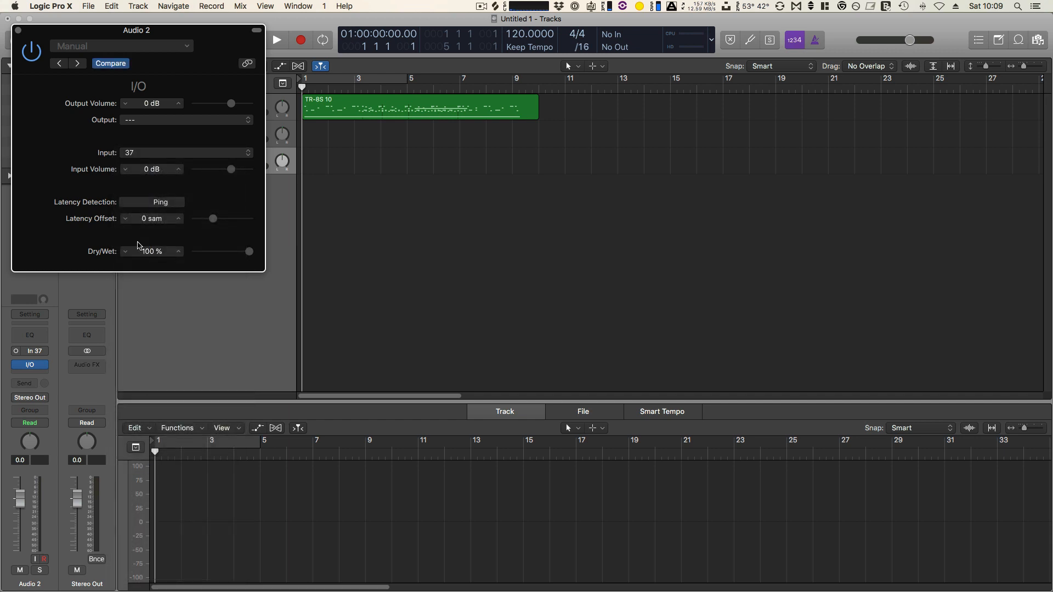
click(18, 30)
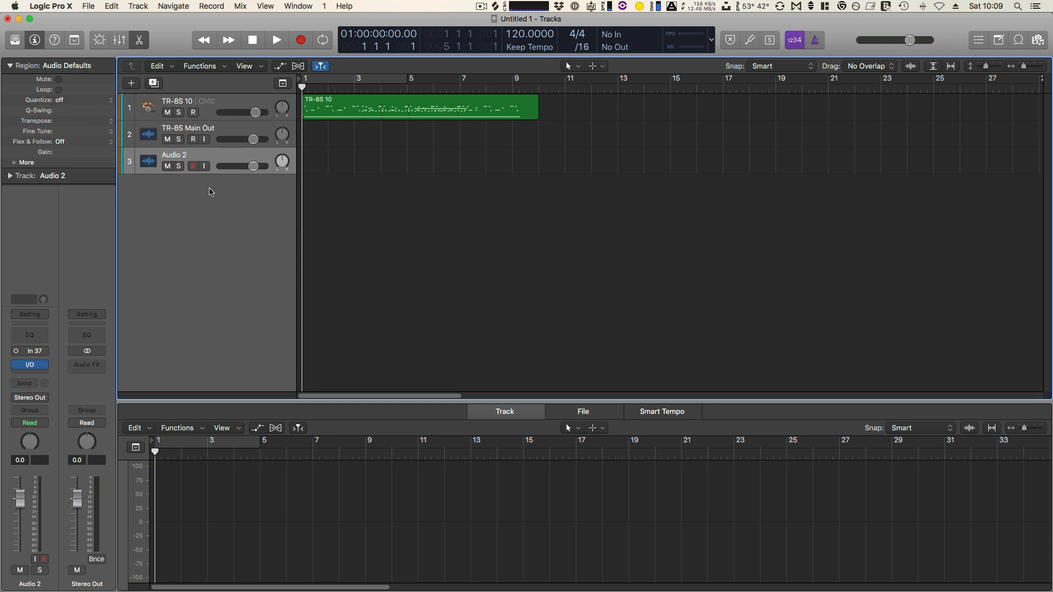
- Play the project from bar 1 to audition the Audio 2 track's signal, and stop playback
click(255, 43)
click(277, 40)
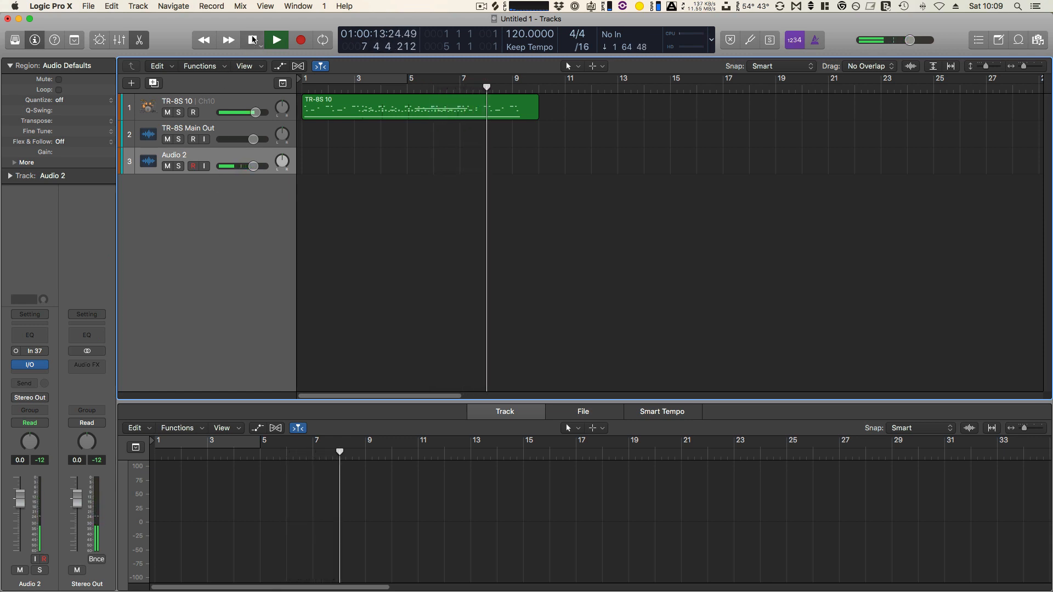
key(space)
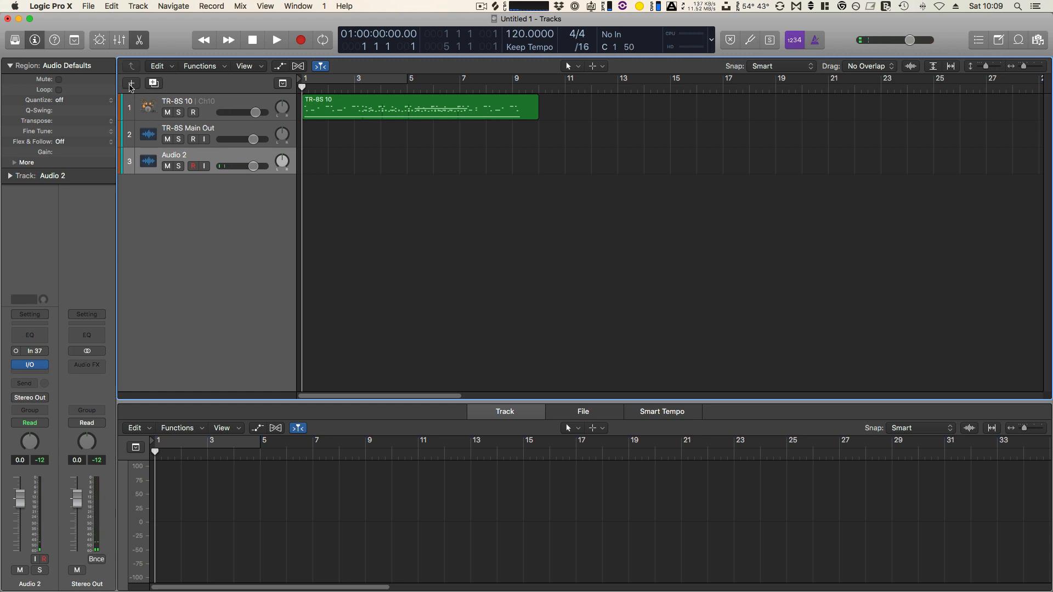
- Rename the Audio 2 track as BD
click(131, 85)
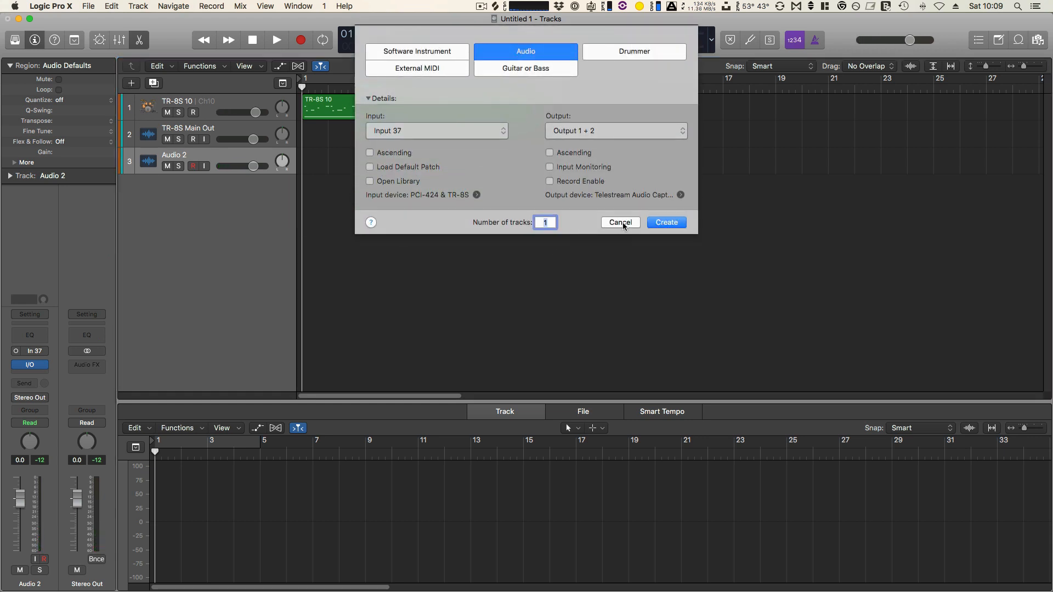
click(623, 222)
double_click(180, 155)
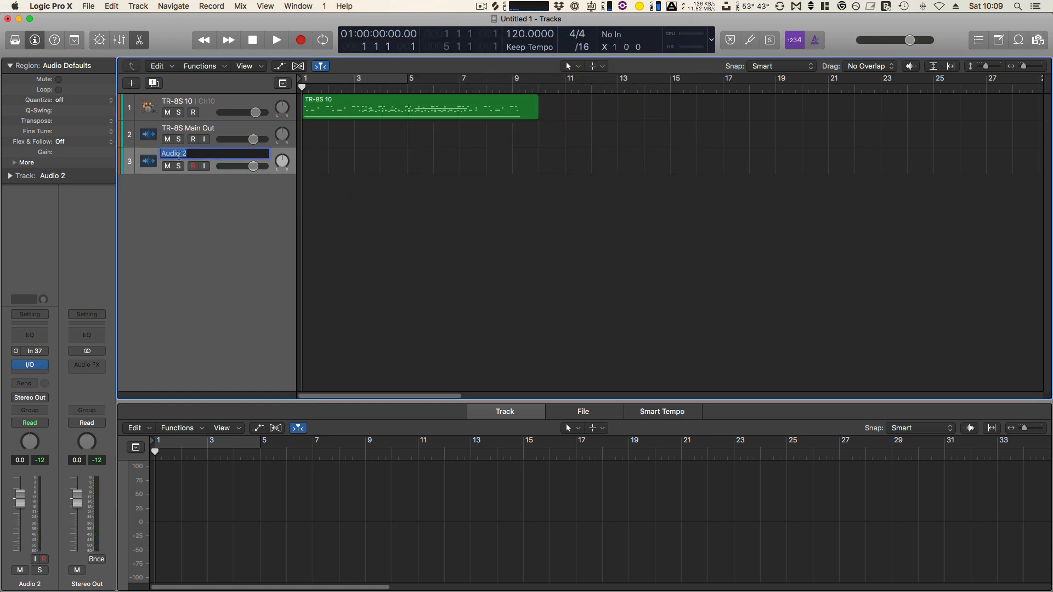
text(BD)
key(Return)
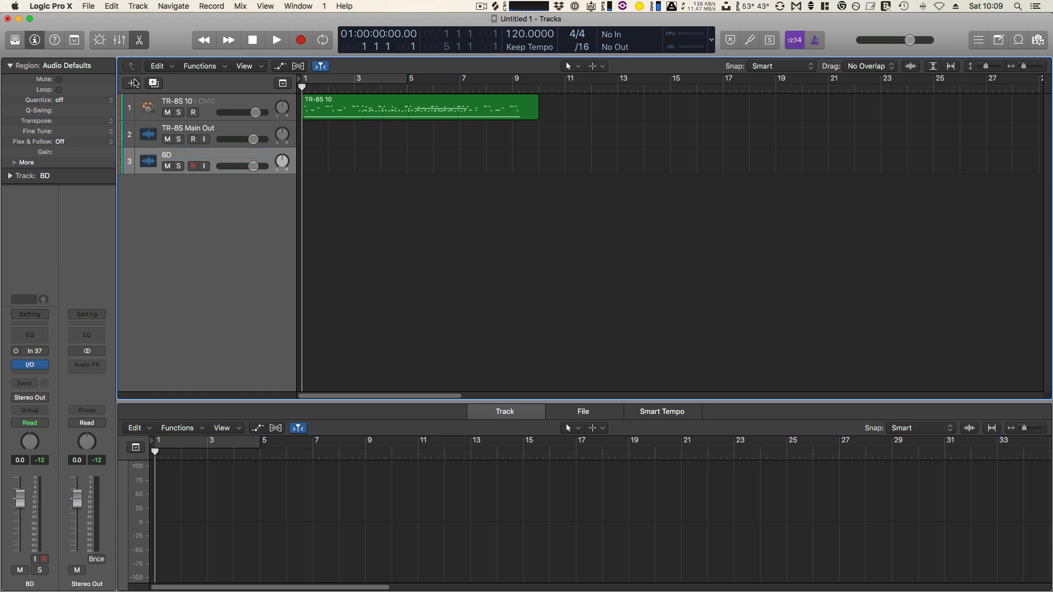
- Create one mono audio track with its input set to Input 38 and output to Output 1 + 2
click(133, 83)
click(418, 108)
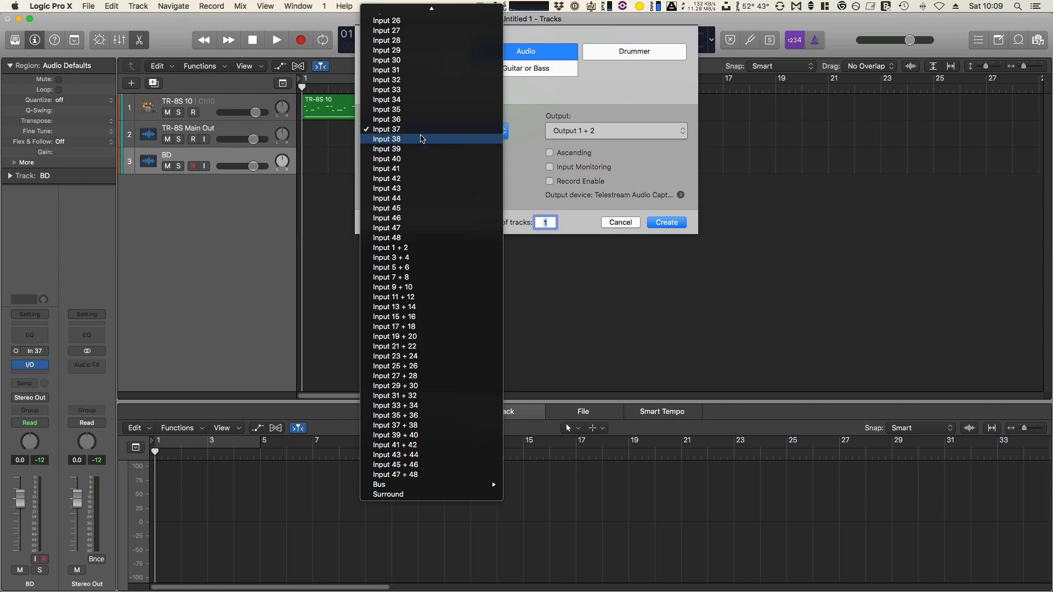
click(421, 139)
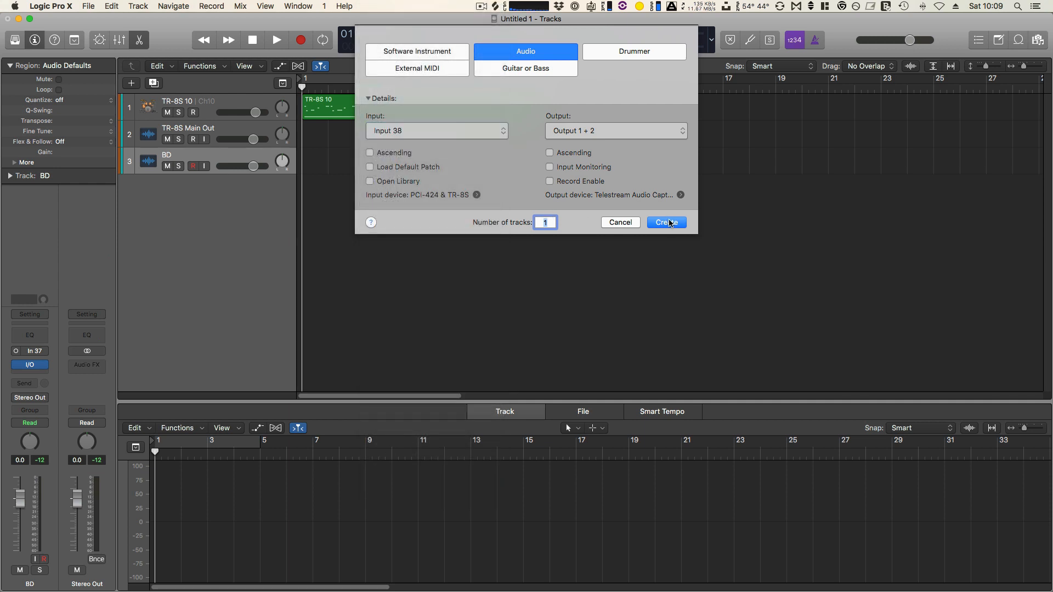
click(667, 222)
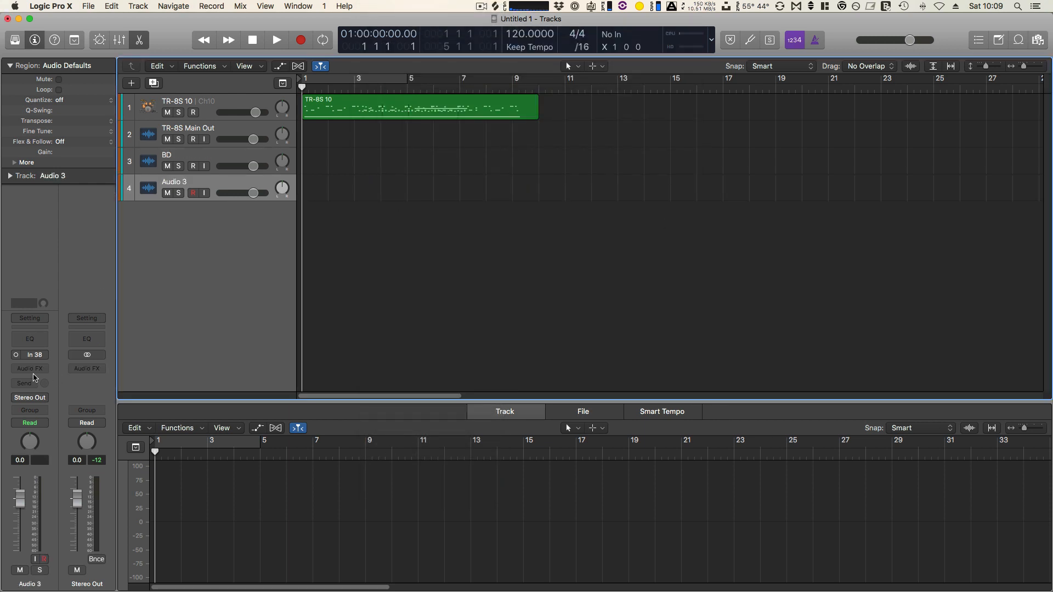
- Insert a mono I/O plug-in with input 38 on the Audio 3 track and audition it by playing the project
click(47, 369)
mouse_move(49, 390)
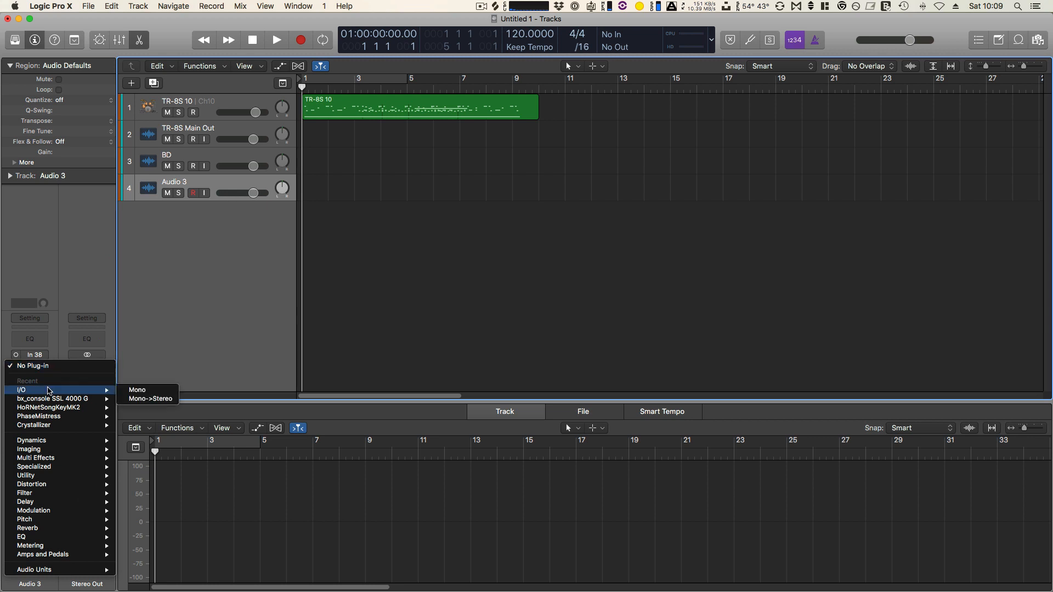
click(132, 389)
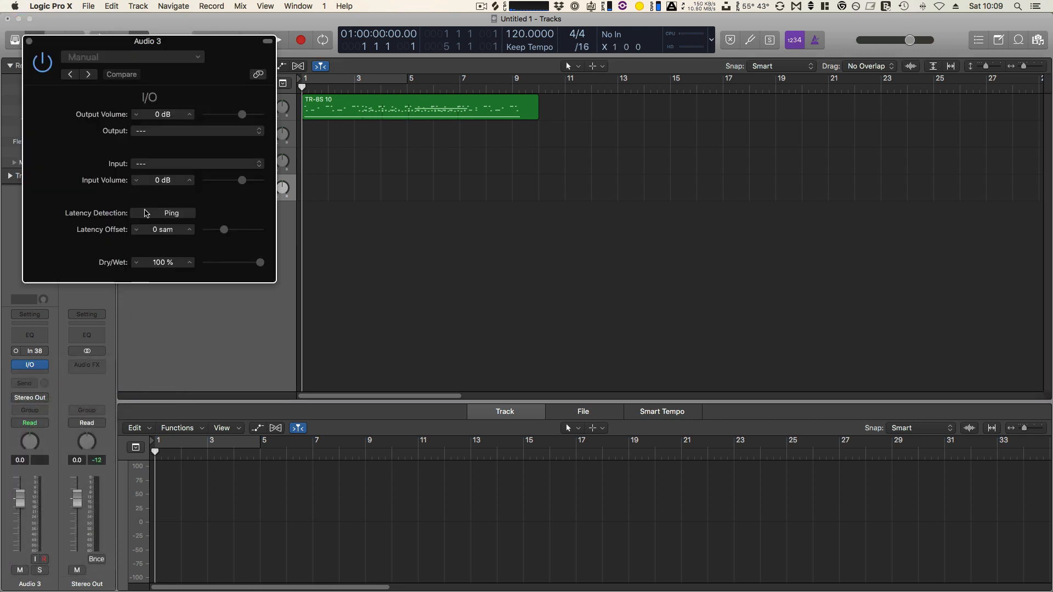
click(150, 164)
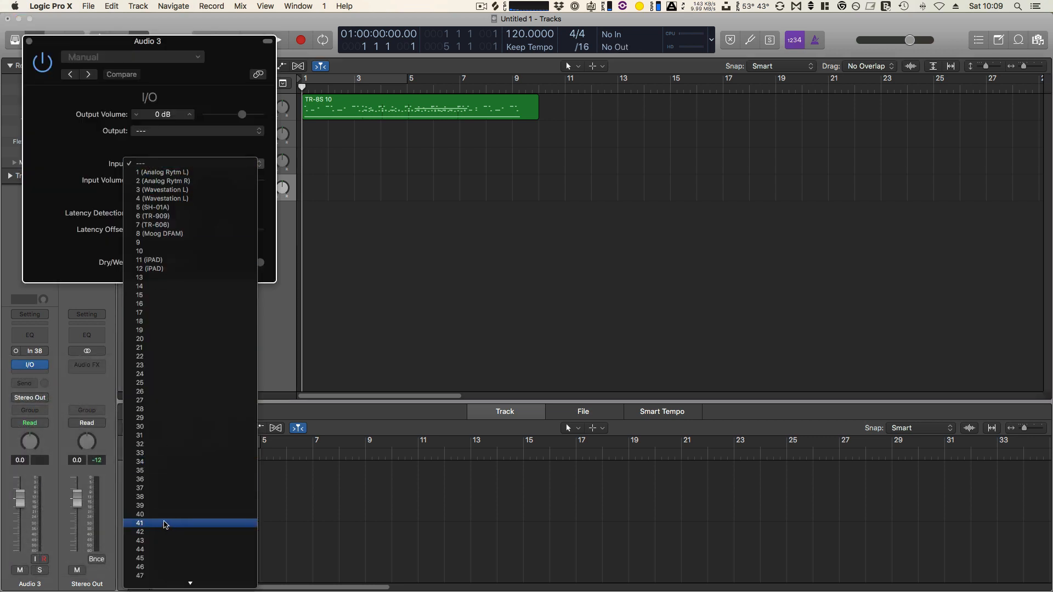
click(162, 503)
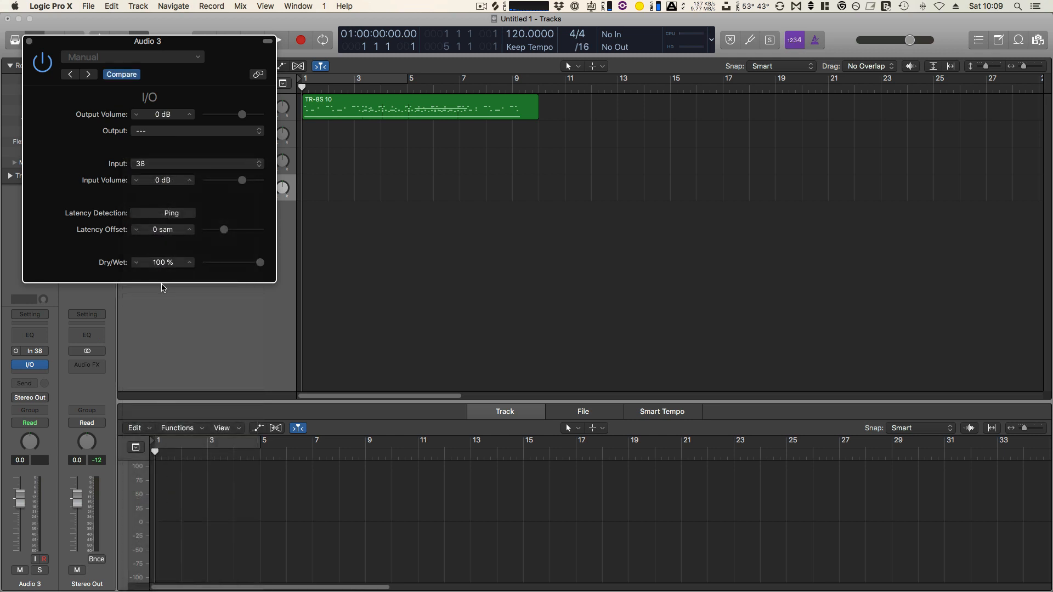
click(29, 41)
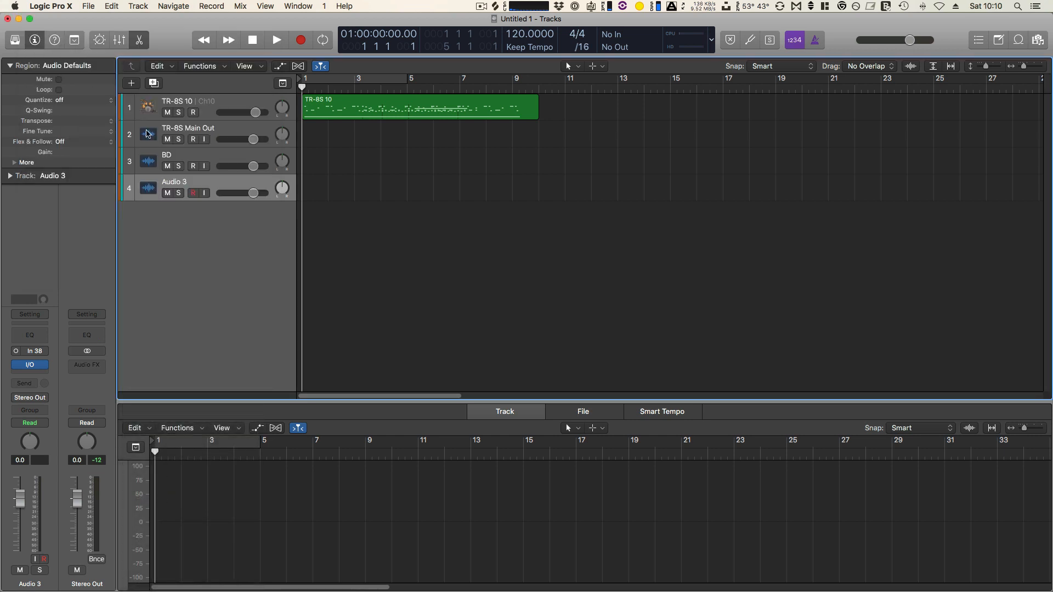
click(276, 40)
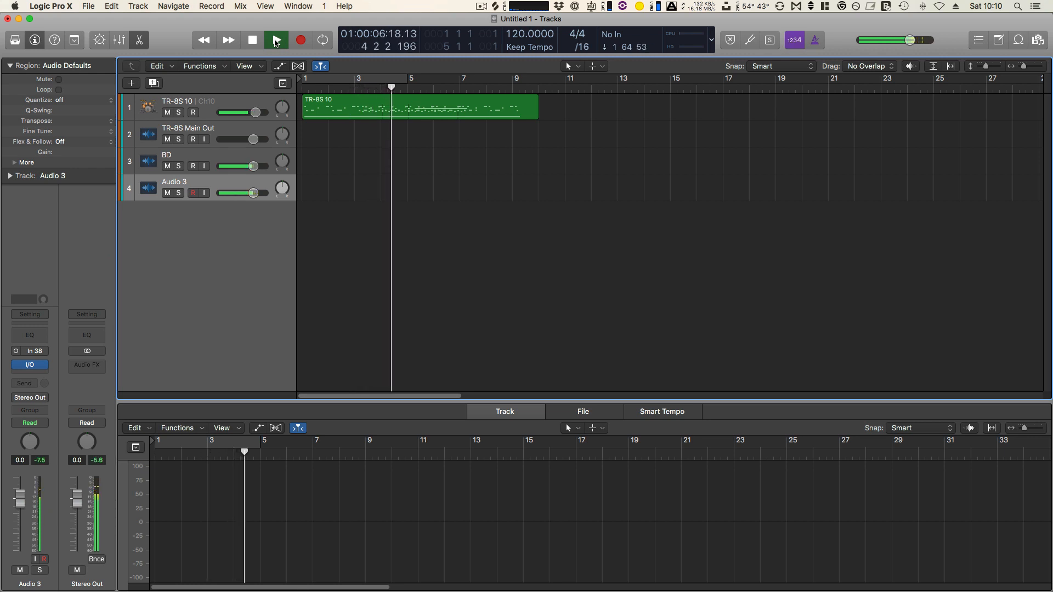
click(252, 41)
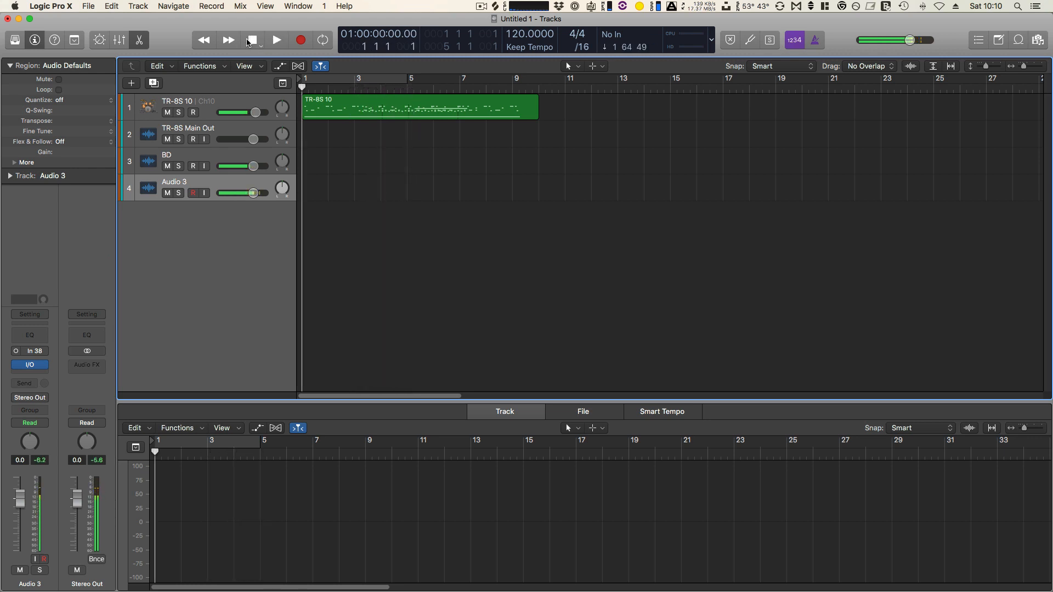
- Create one mono audio track with its input set to Input 39 and output to Output 1 + 2
click(131, 83)
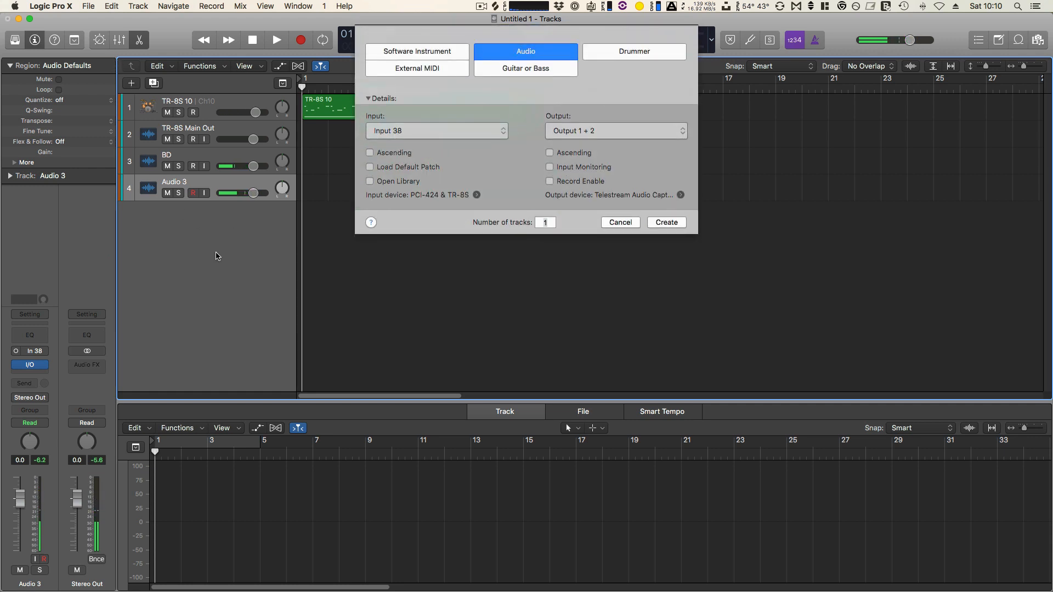
click(403, 141)
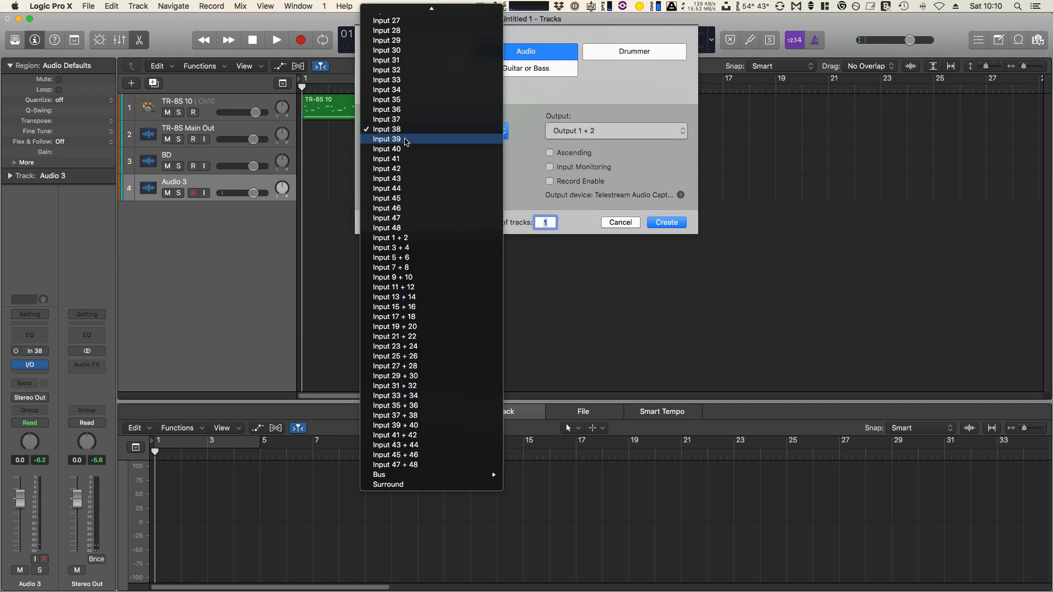
click(404, 142)
click(659, 221)
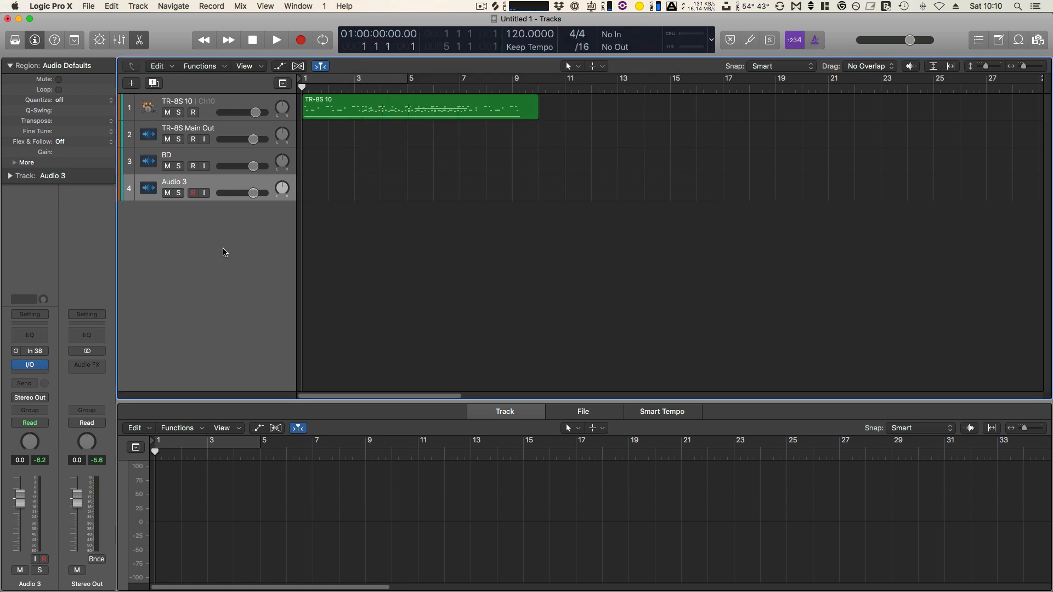
- Insert a mono I/O plug-in on the Audio 4 track with its input set to 39
click(45, 370)
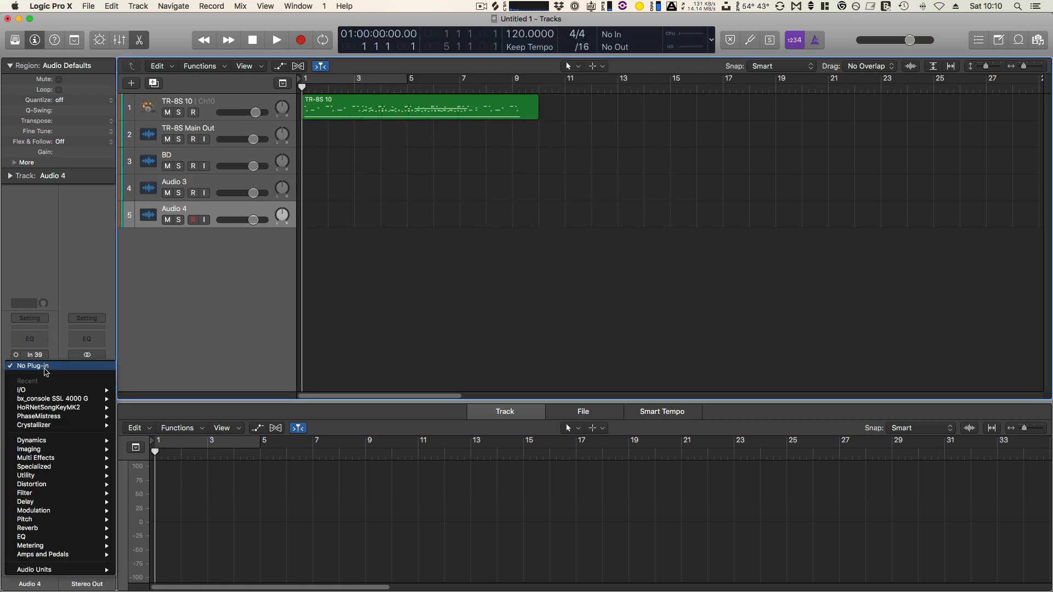
mouse_move(47, 390)
click(131, 389)
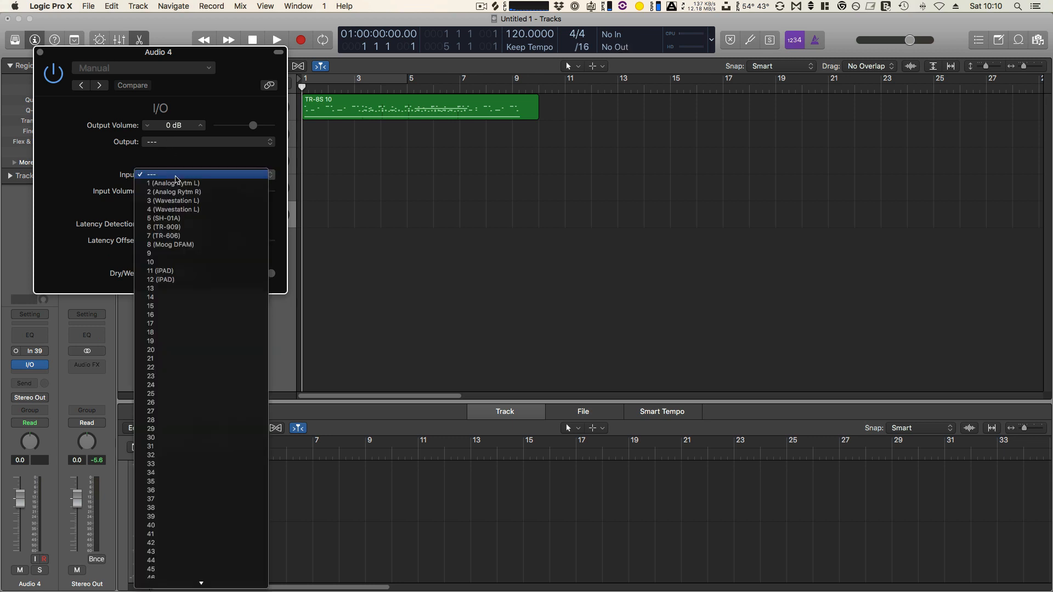
click(176, 176)
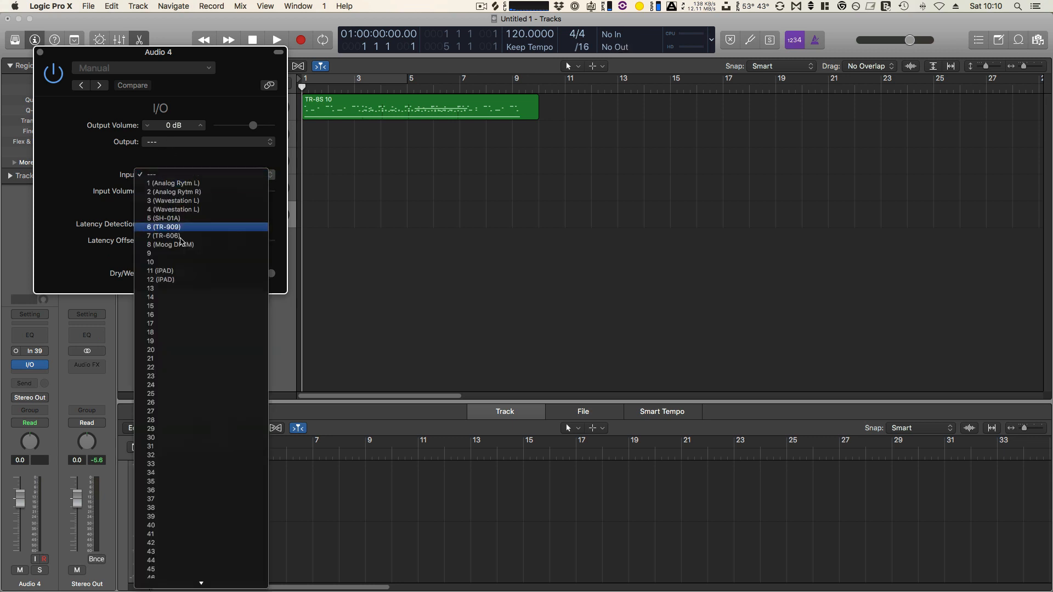
click(182, 518)
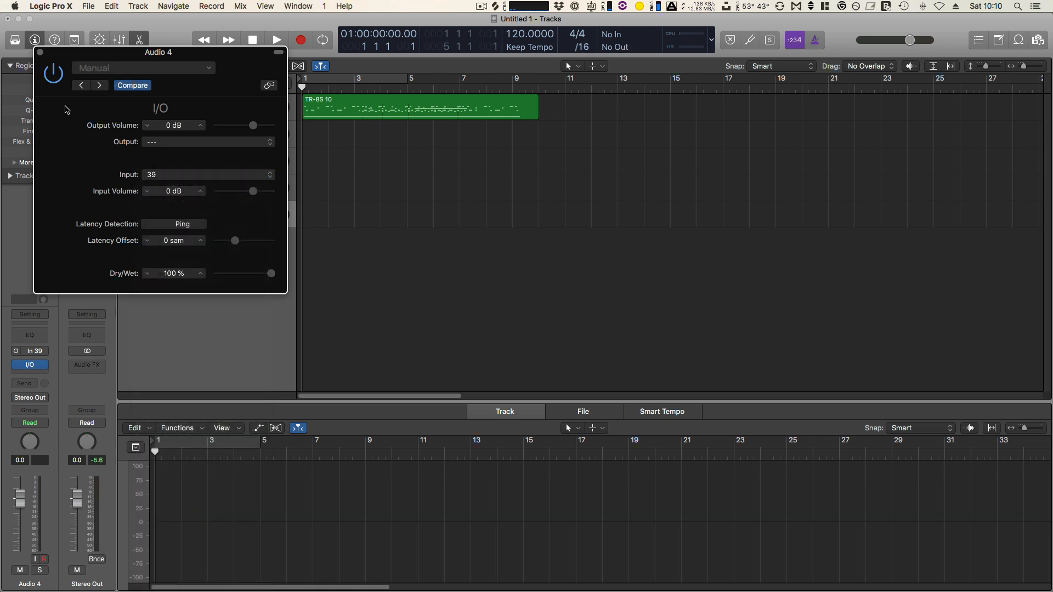
click(40, 52)
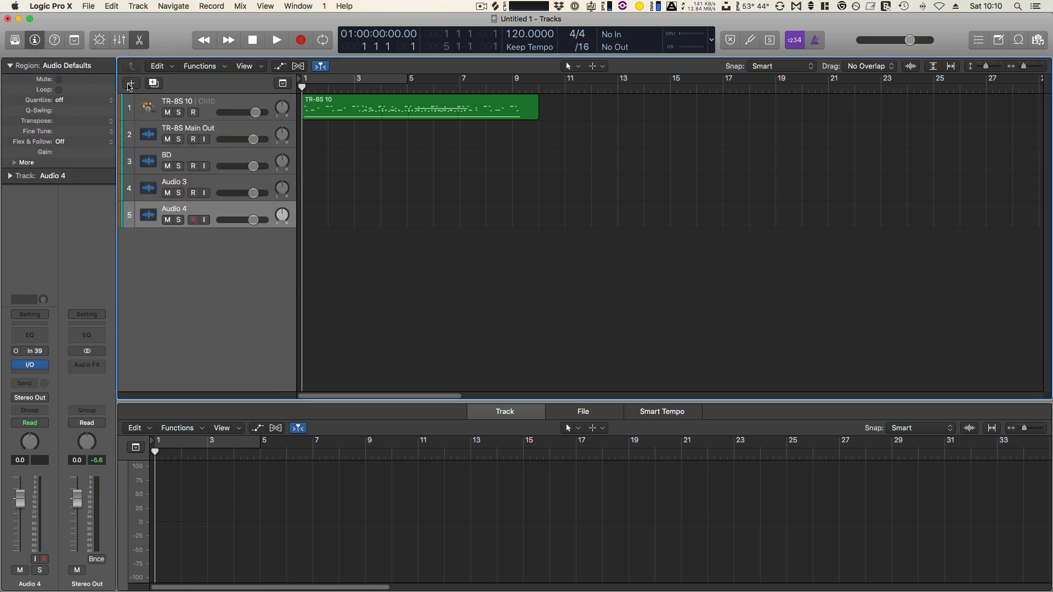
- Create one mono audio track with its input set to Input 40 and output to Output 1 + 2
click(130, 85)
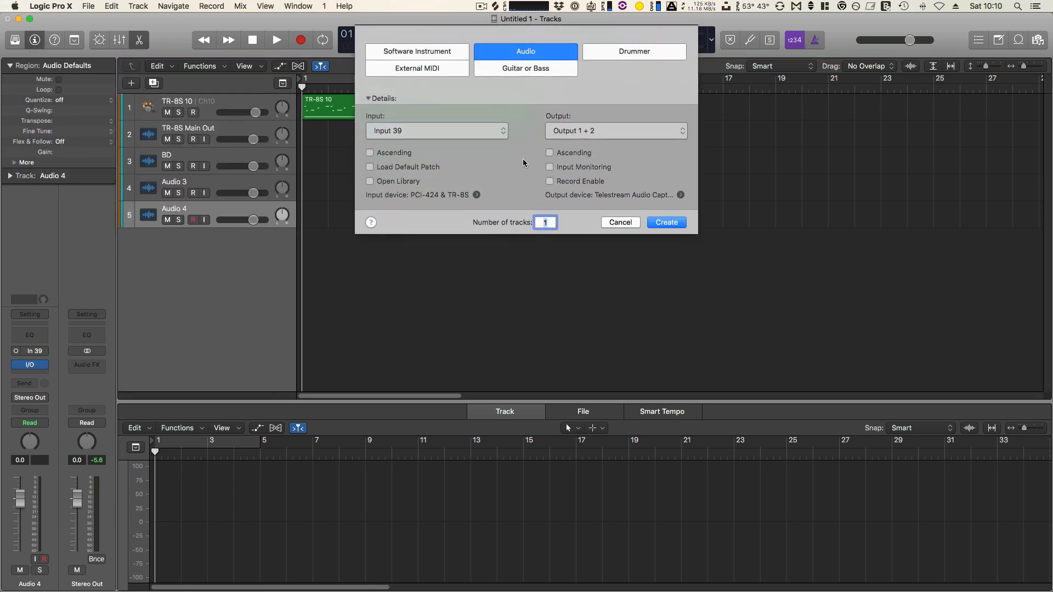
click(477, 134)
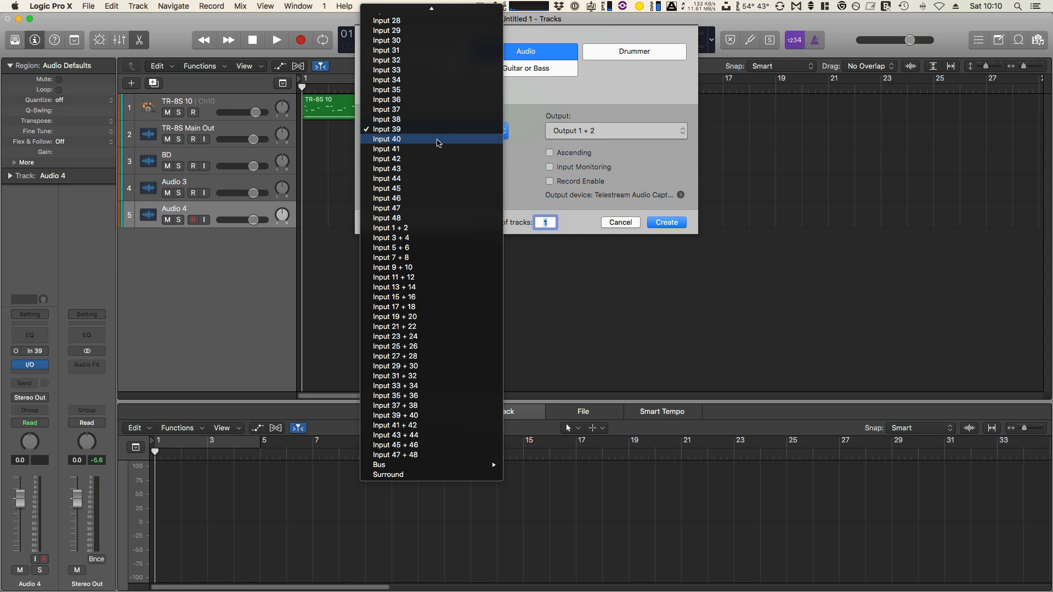
click(442, 143)
click(666, 222)
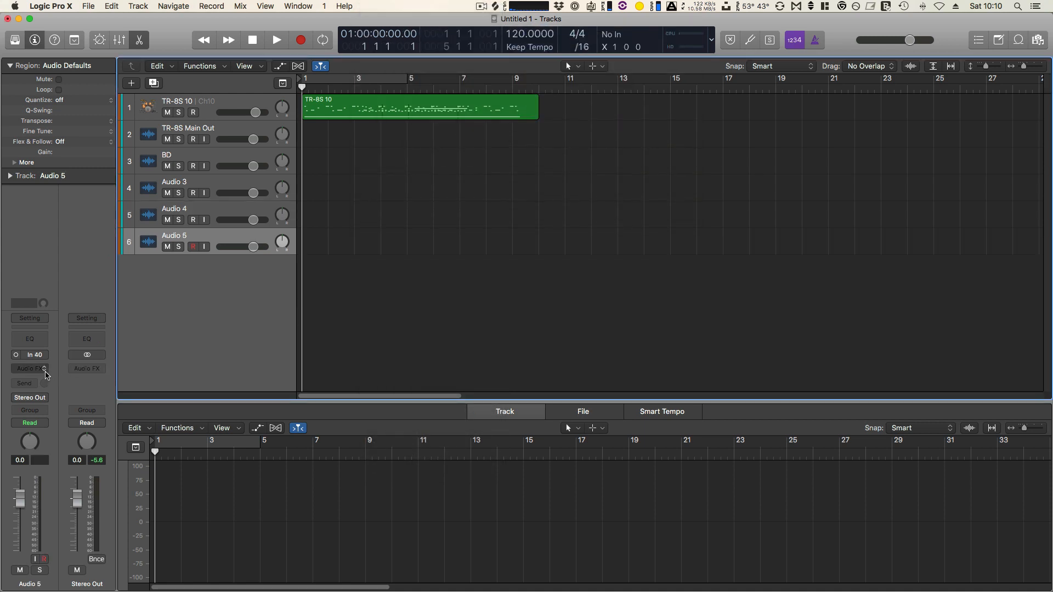
- Insert a mono I/O plug-in on the Audio 5 track with its input set to 40
click(45, 373)
mouse_move(47, 391)
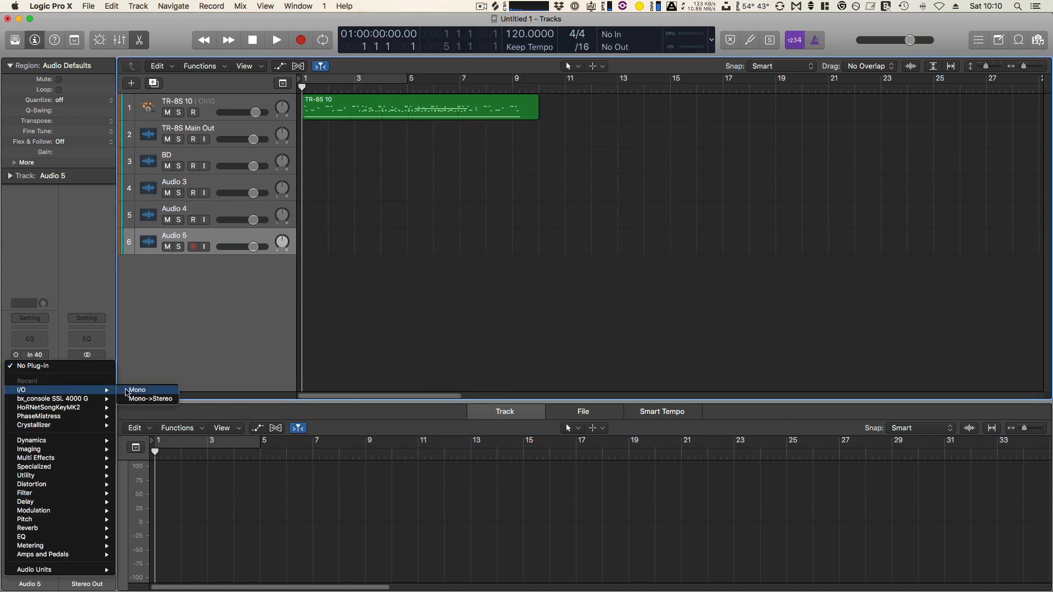
click(128, 391)
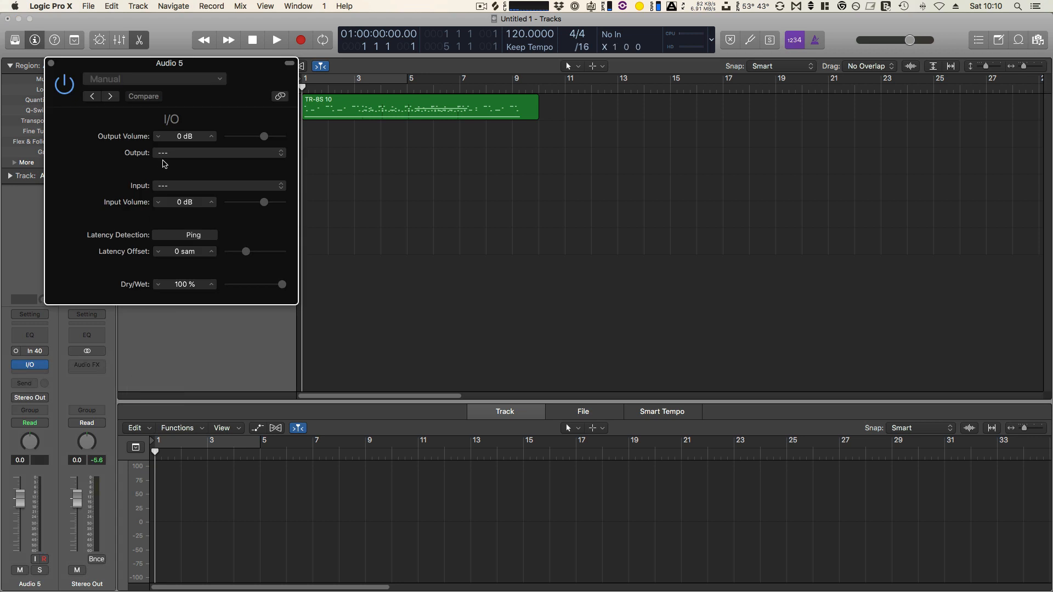
click(175, 187)
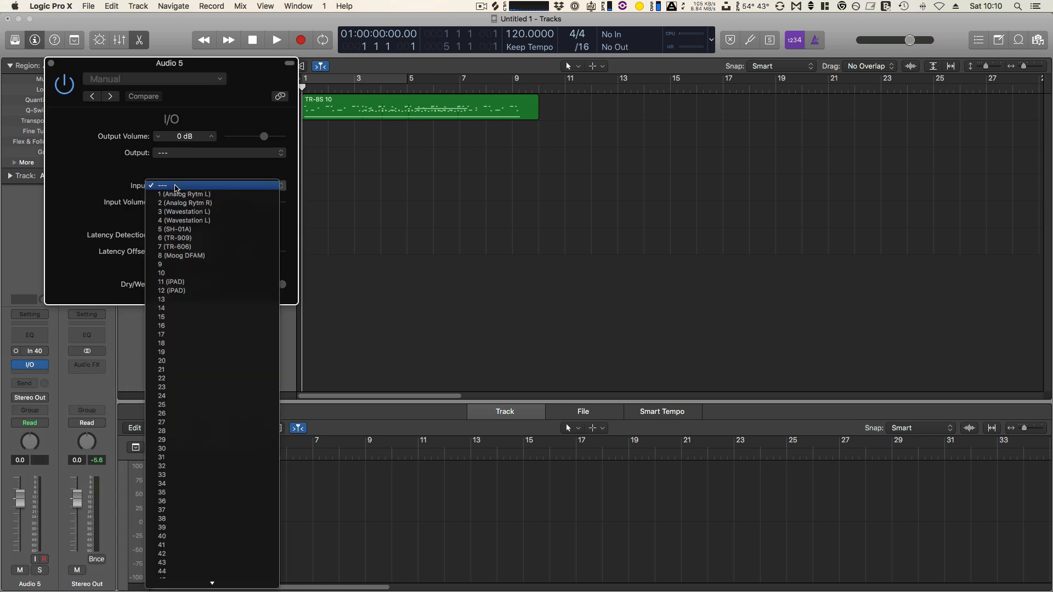
click(207, 537)
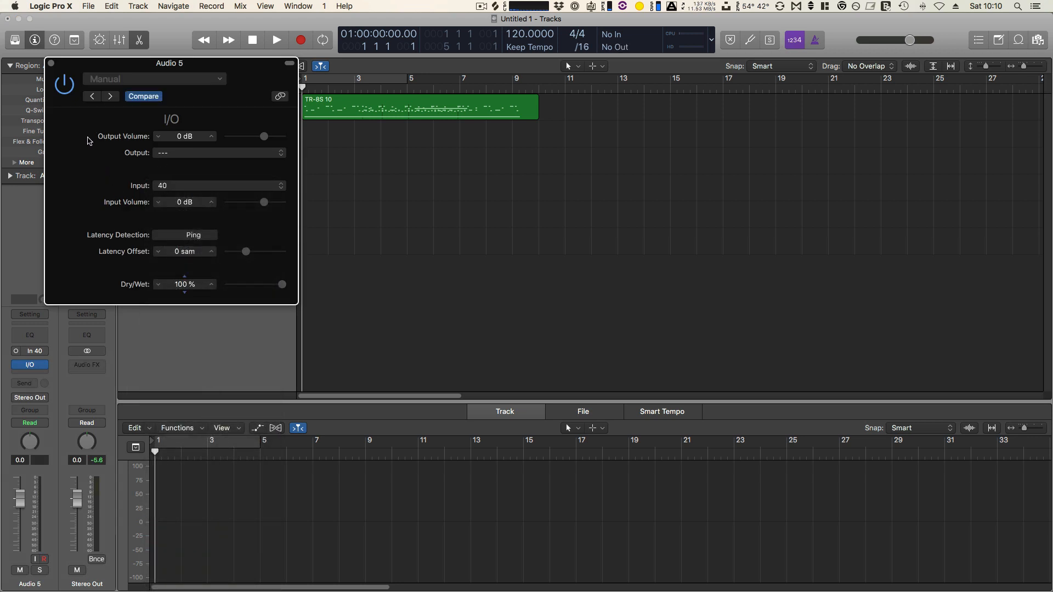
click(51, 63)
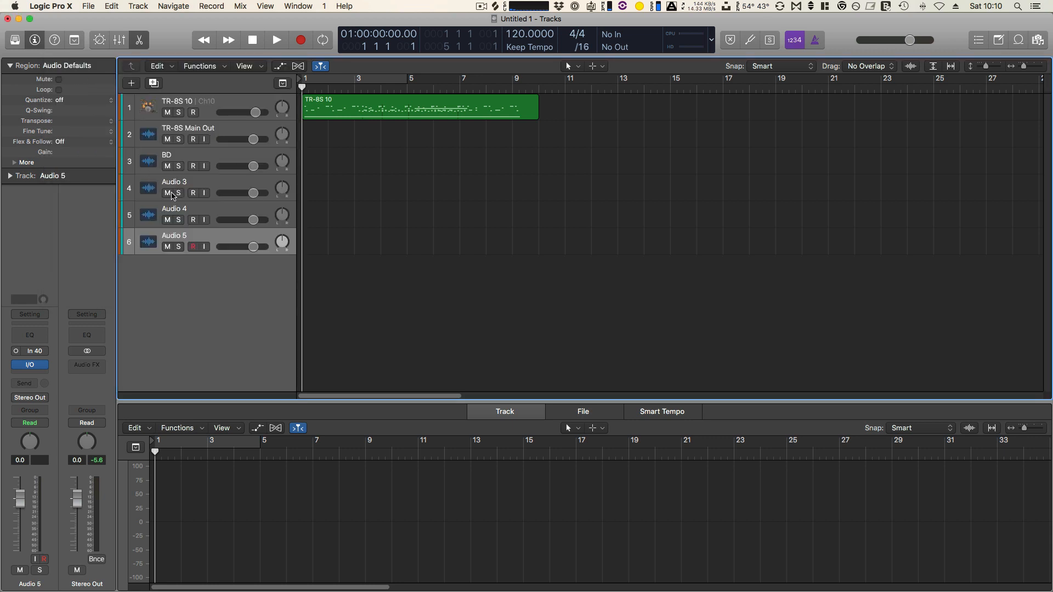
- Rename the Audio 3, Audio 4 and Audio 5 tracks as SD, LT and Mt
double_click(171, 182)
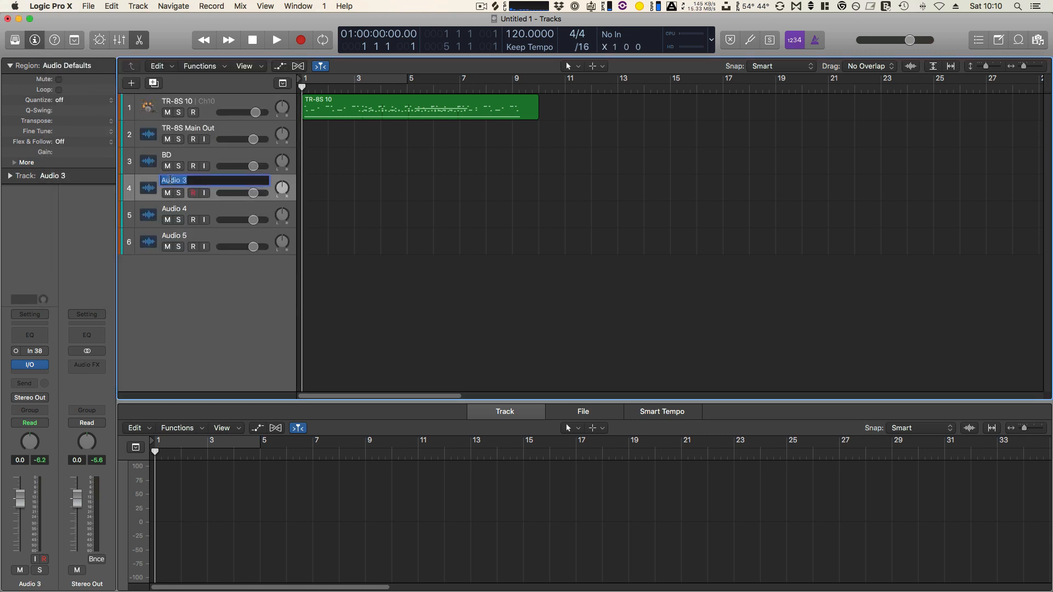
text(SD)
key(Return)
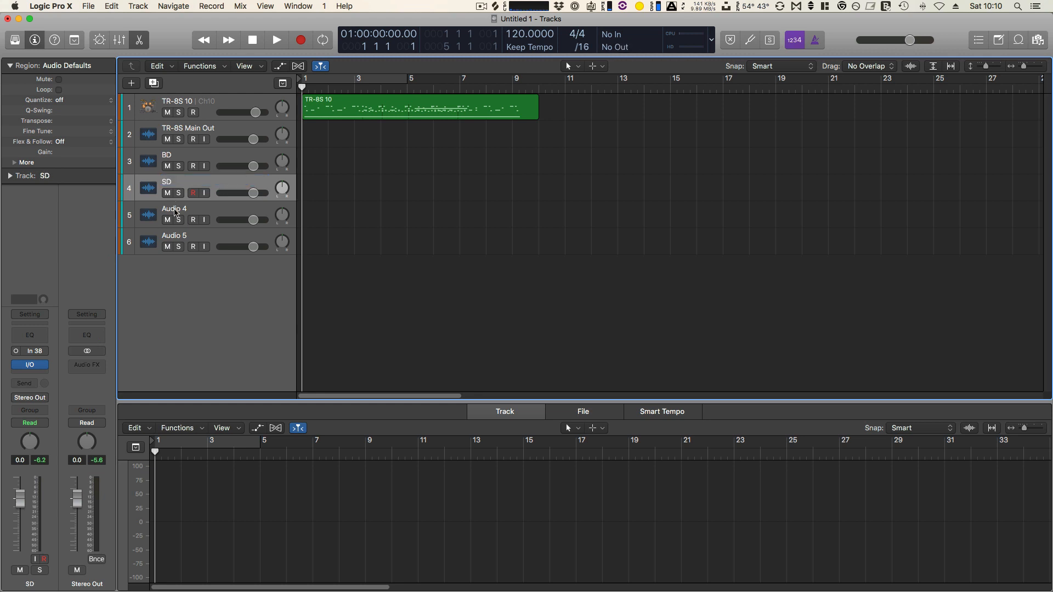
double_click(175, 212)
text(LT)
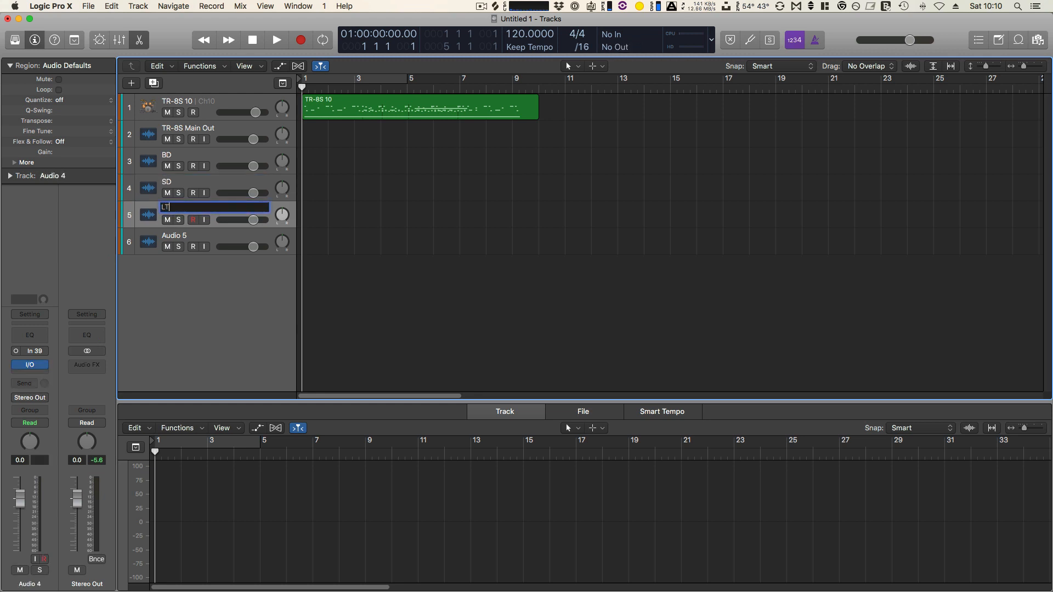
key(Return)
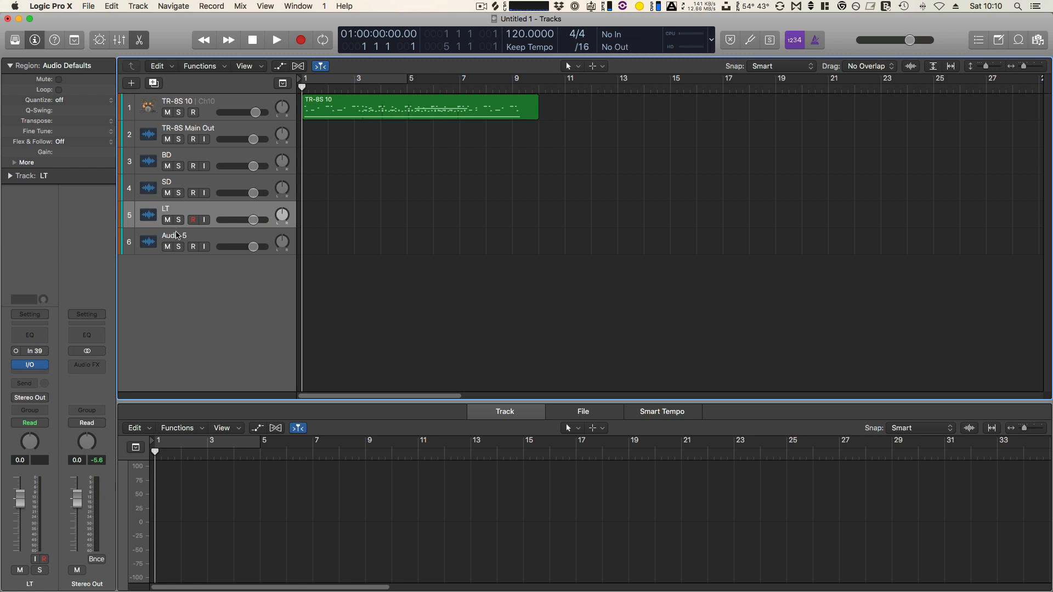
double_click(176, 233)
text(Mt)
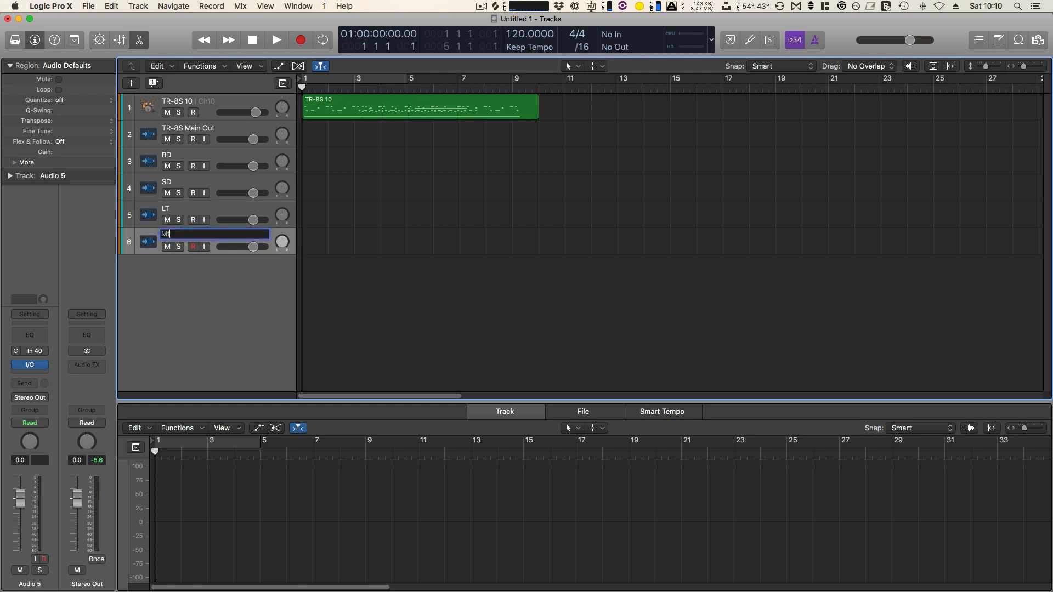
key(Return)
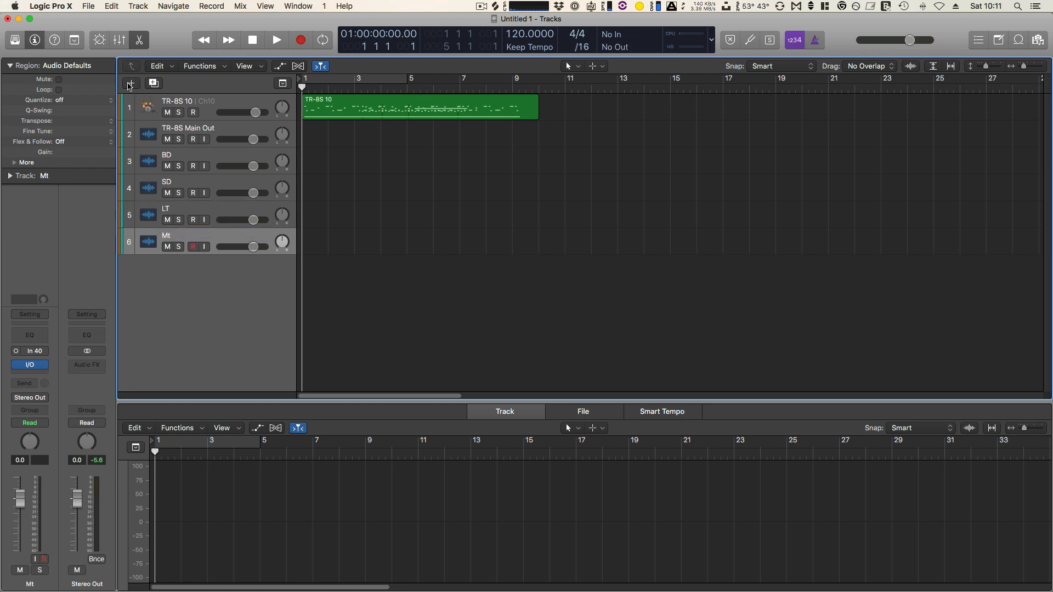
- Create one mono audio track with its input set to Input 41 and output to Output 1 + 2
click(131, 83)
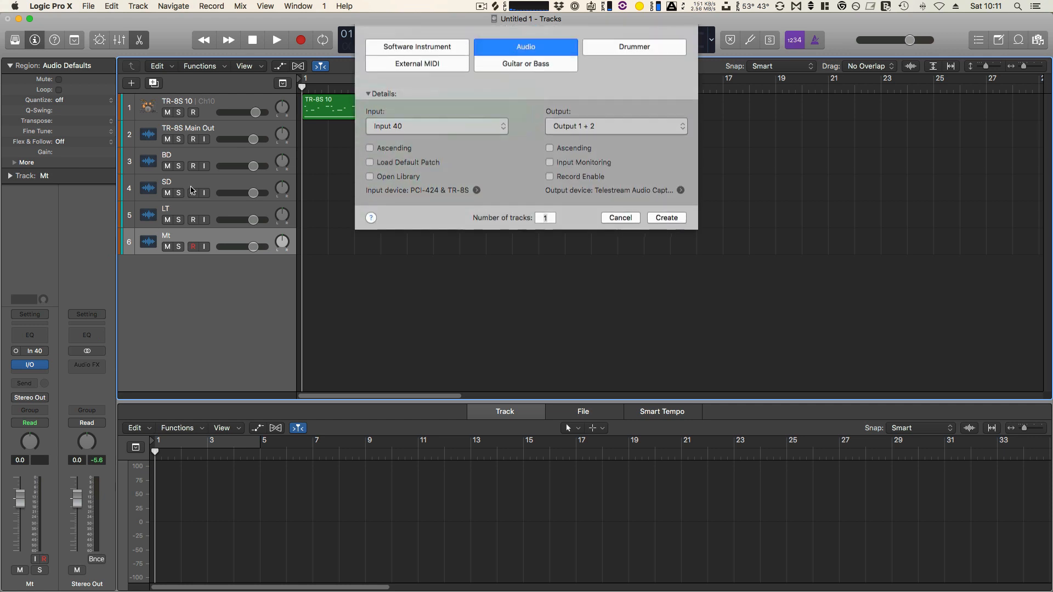
click(413, 134)
click(420, 142)
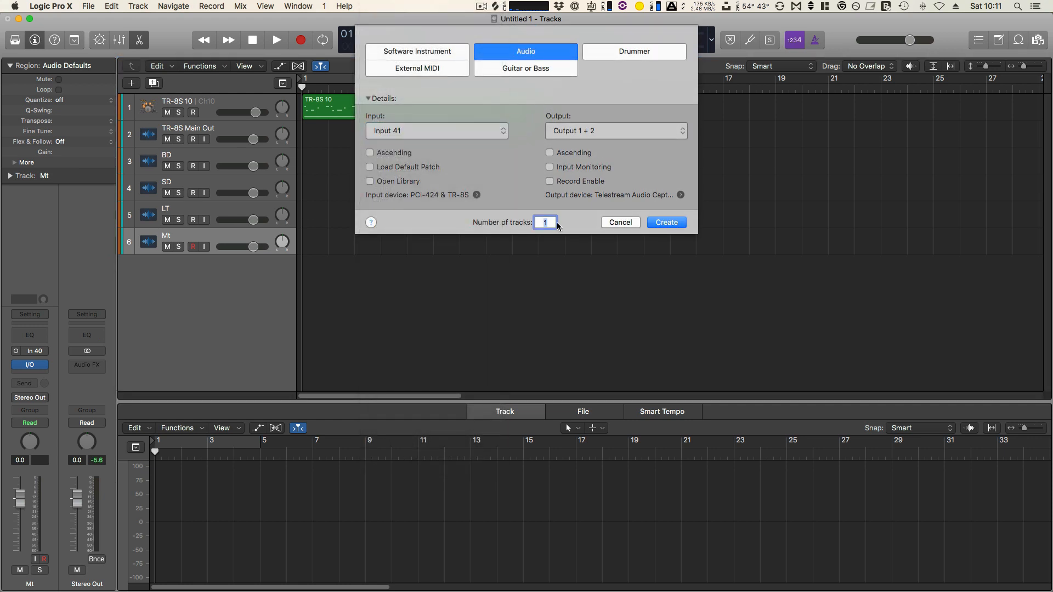
click(665, 222)
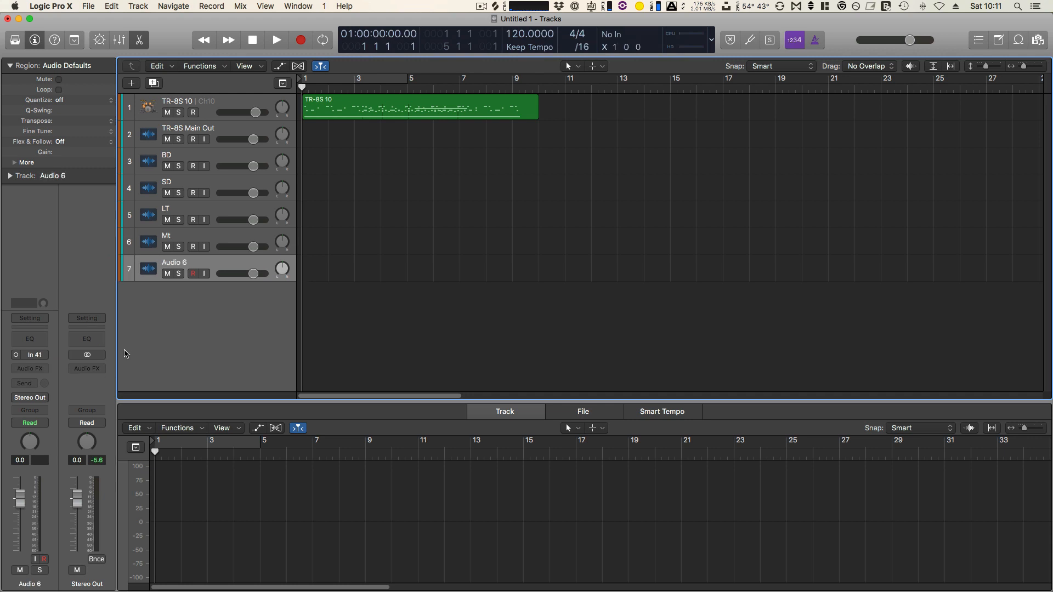
- Insert a mono I/O plug-in on the Audio 6 track with its input set to 41
click(42, 369)
mouse_move(77, 391)
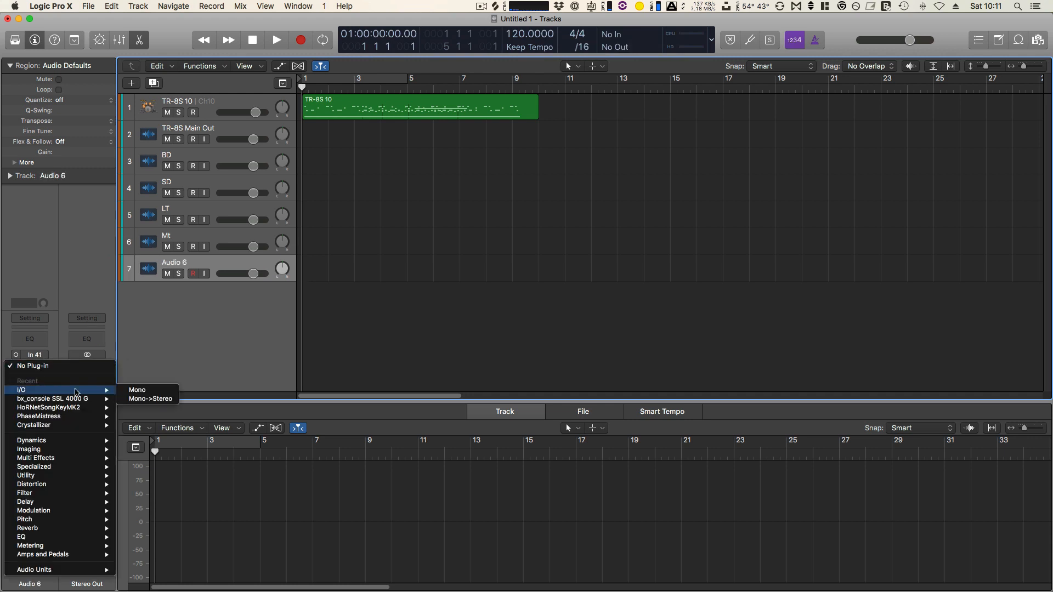
click(136, 390)
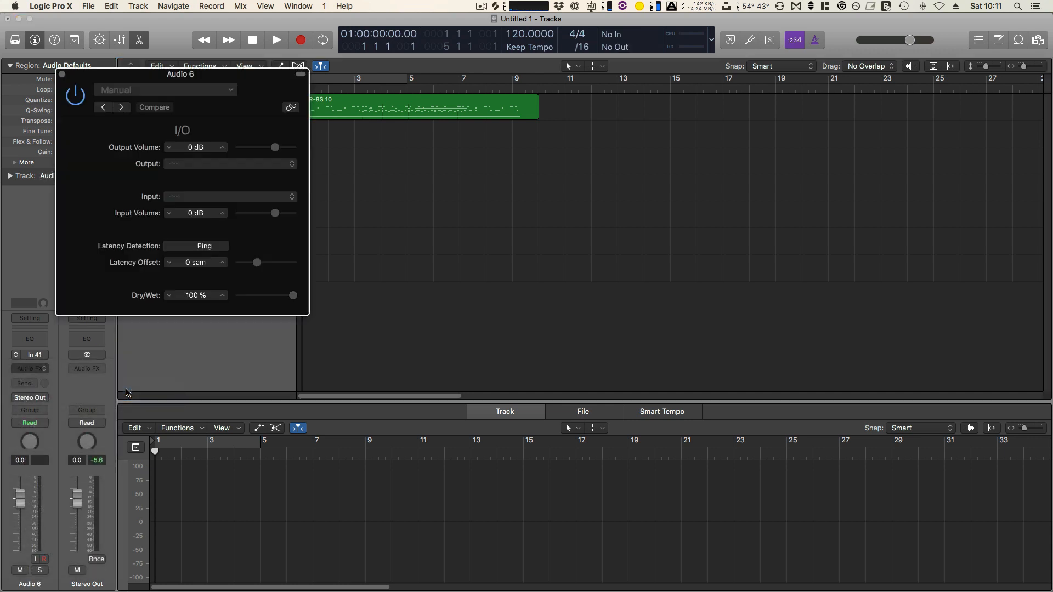
click(184, 201)
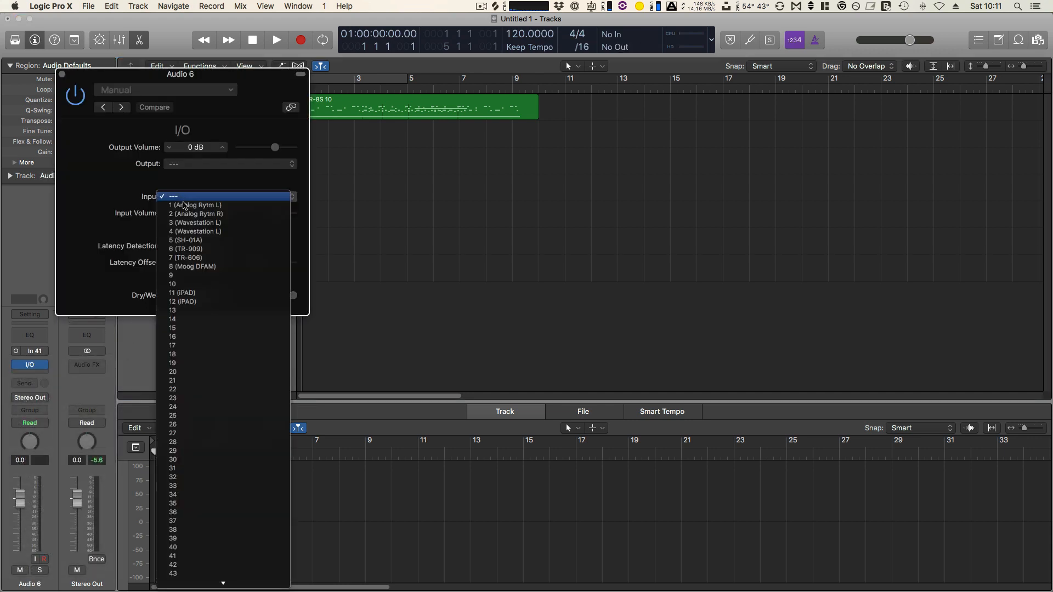
click(203, 556)
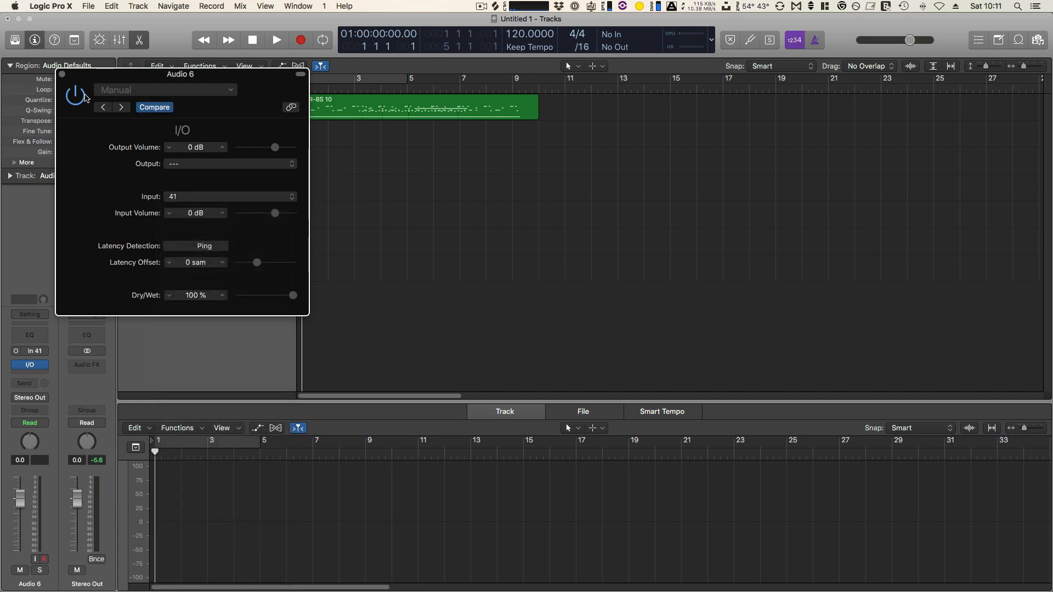
click(62, 74)
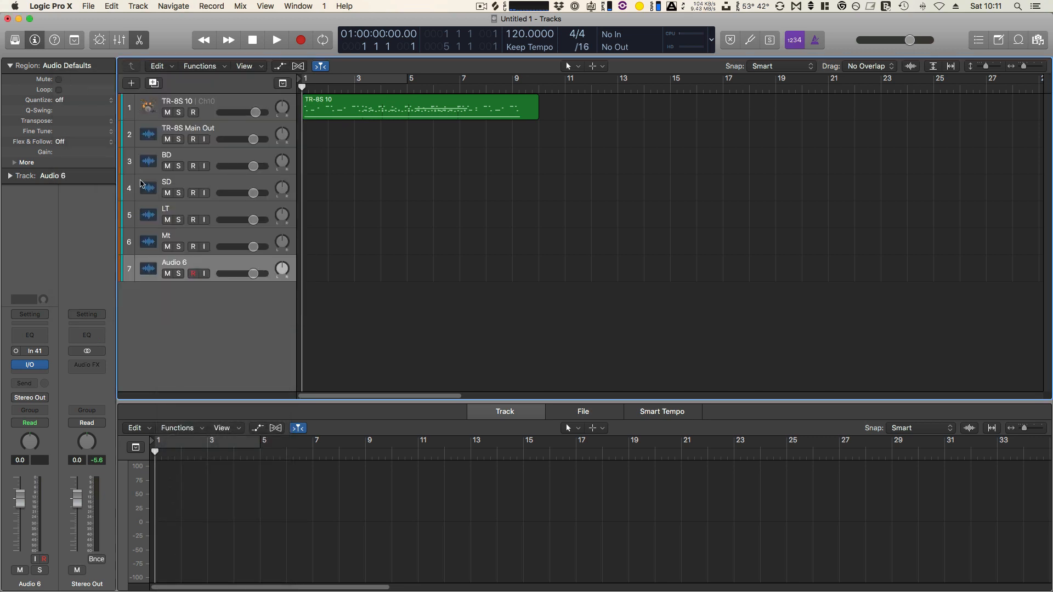
- Rename the Audio 6 track as HT
double_click(180, 261)
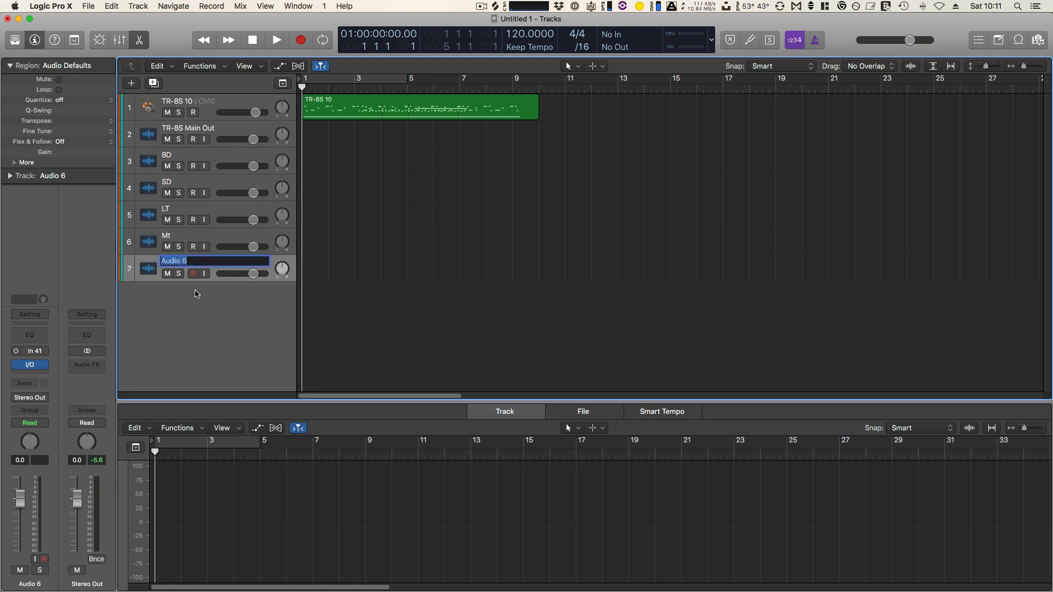
text(HT)
key(Return)
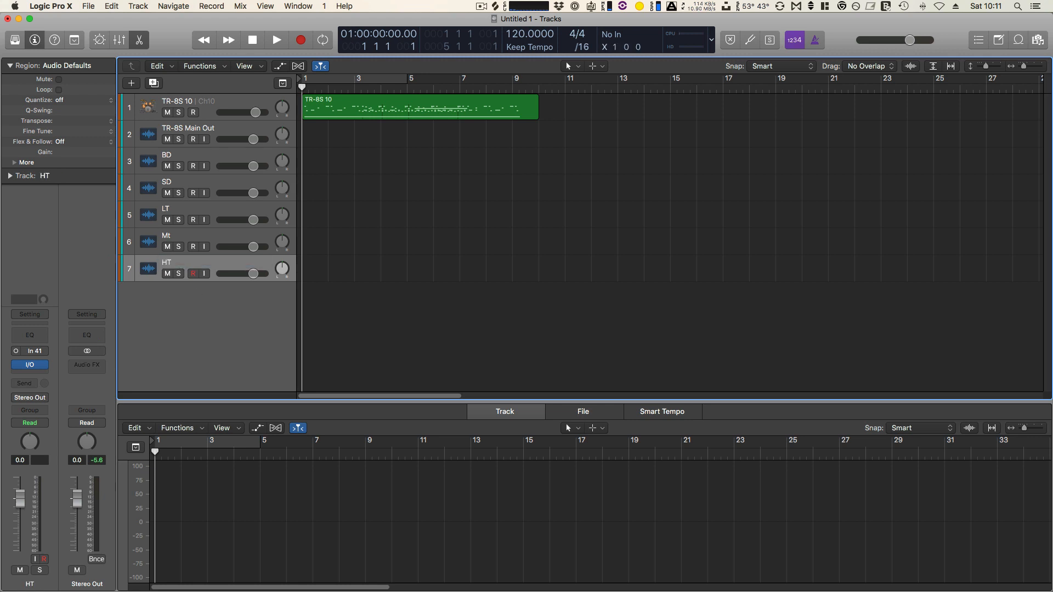
- Create one mono audio track with its input set to Input 42 and output to Output 1 + 2
click(132, 84)
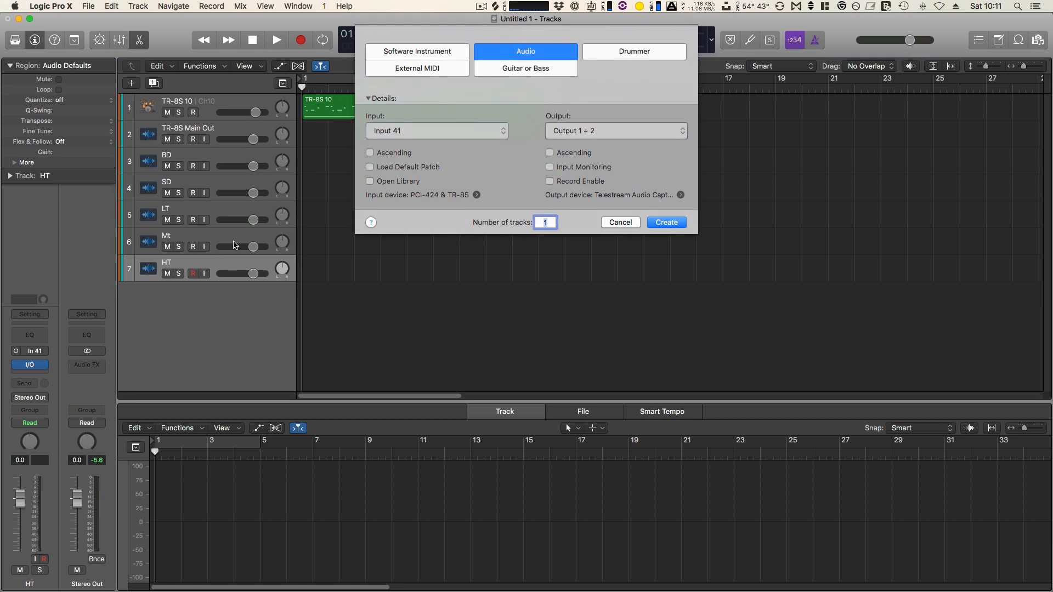
click(422, 131)
click(423, 138)
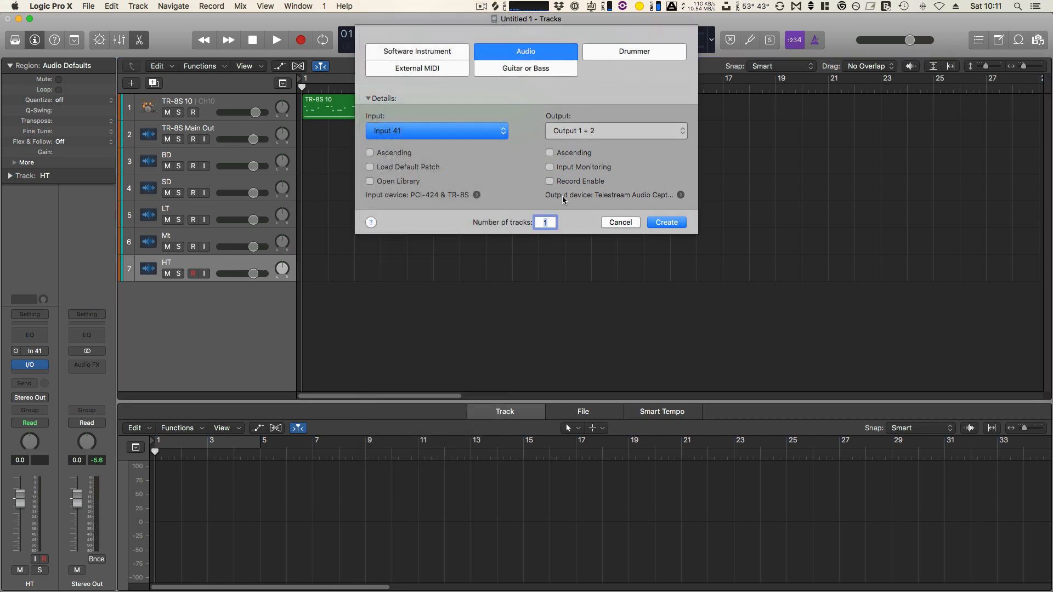
click(662, 223)
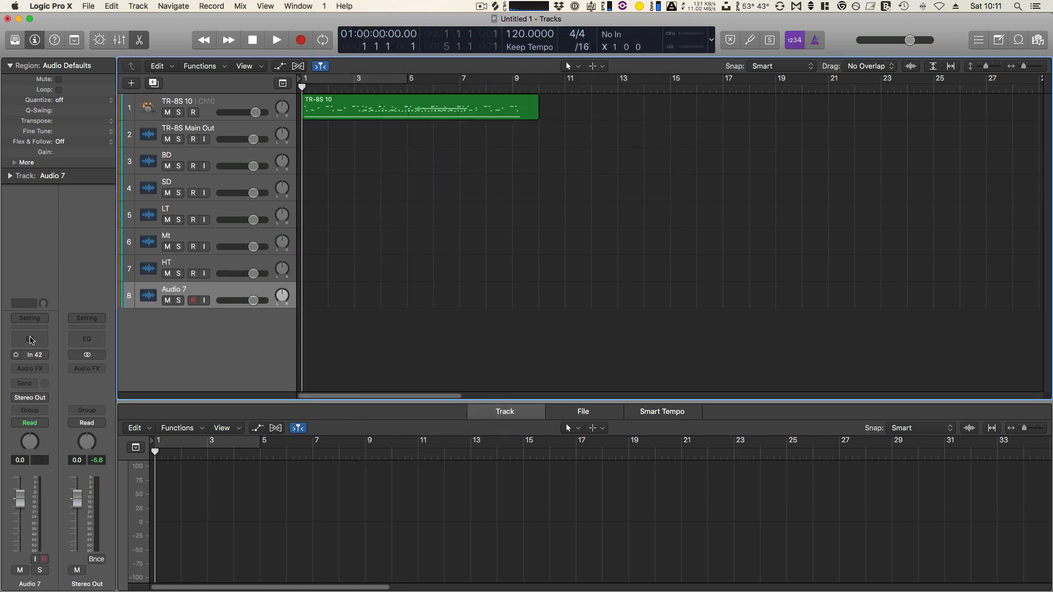
- Insert a mono I/O plug-in on the Audio 7 track with its input set to 42
click(40, 371)
mouse_move(49, 390)
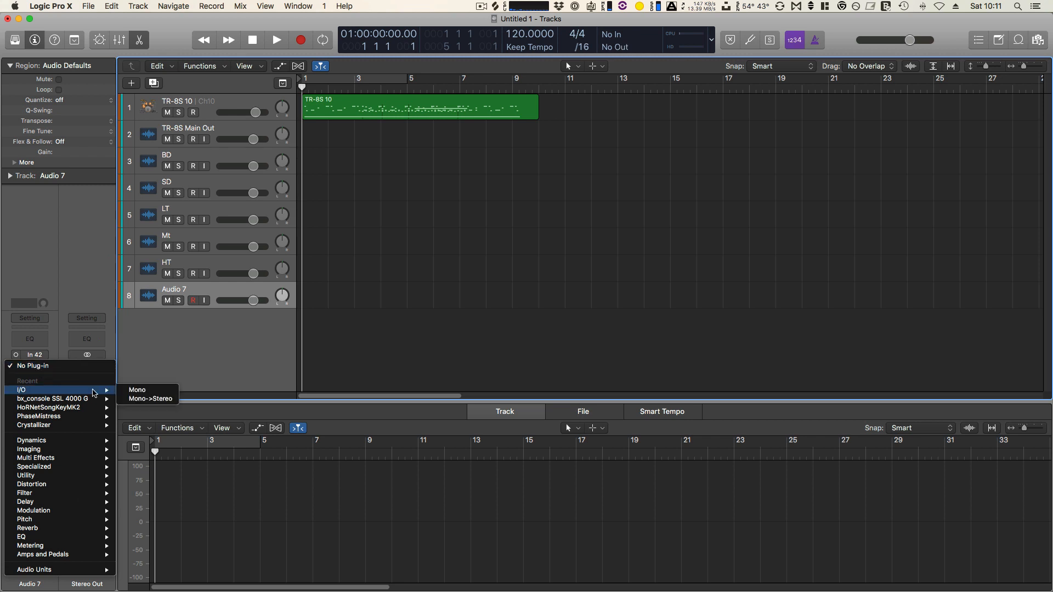
click(141, 392)
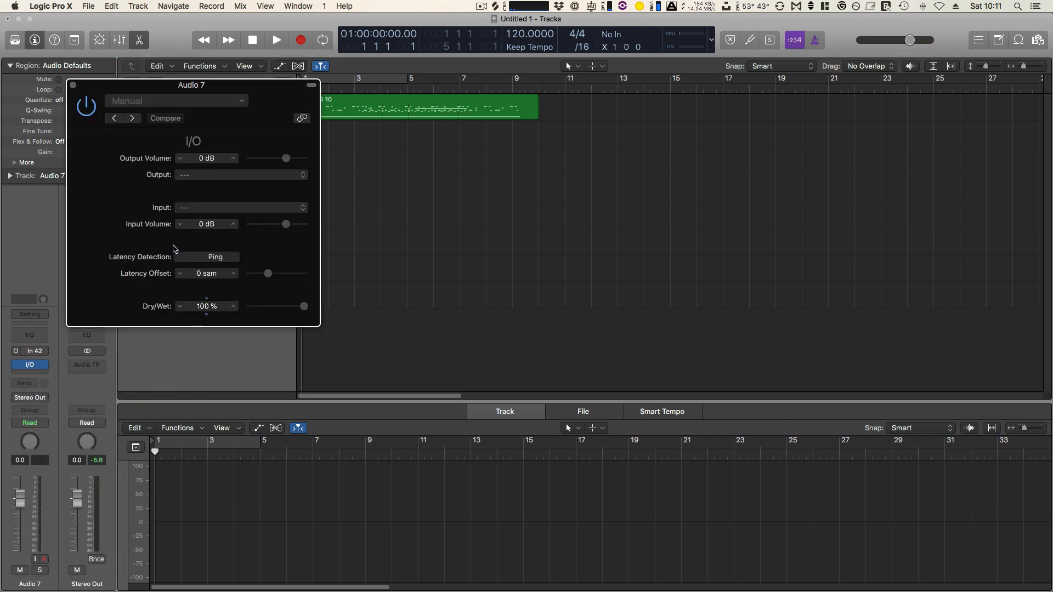
click(195, 207)
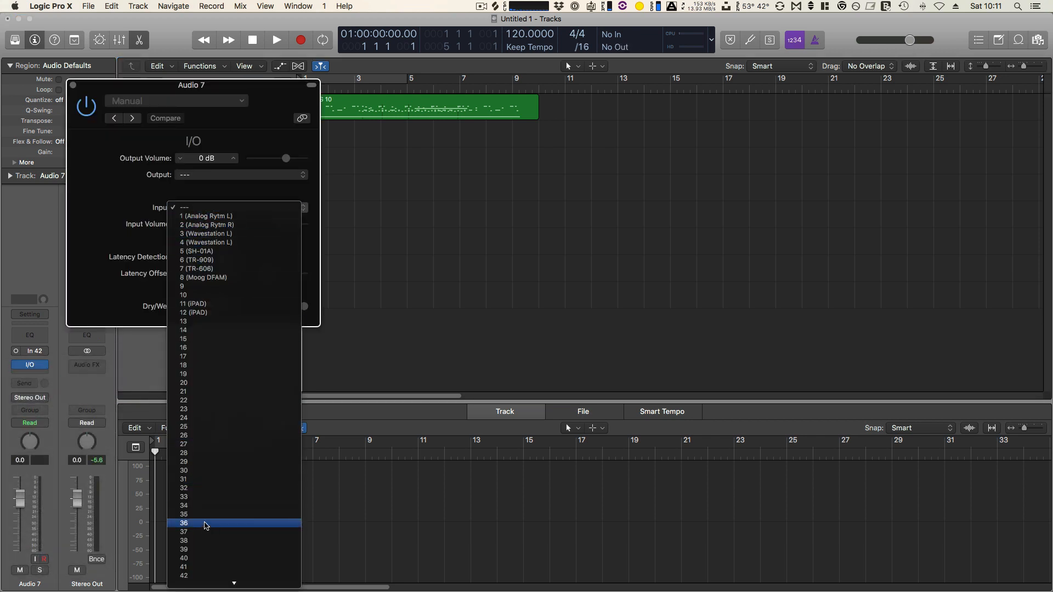
click(205, 575)
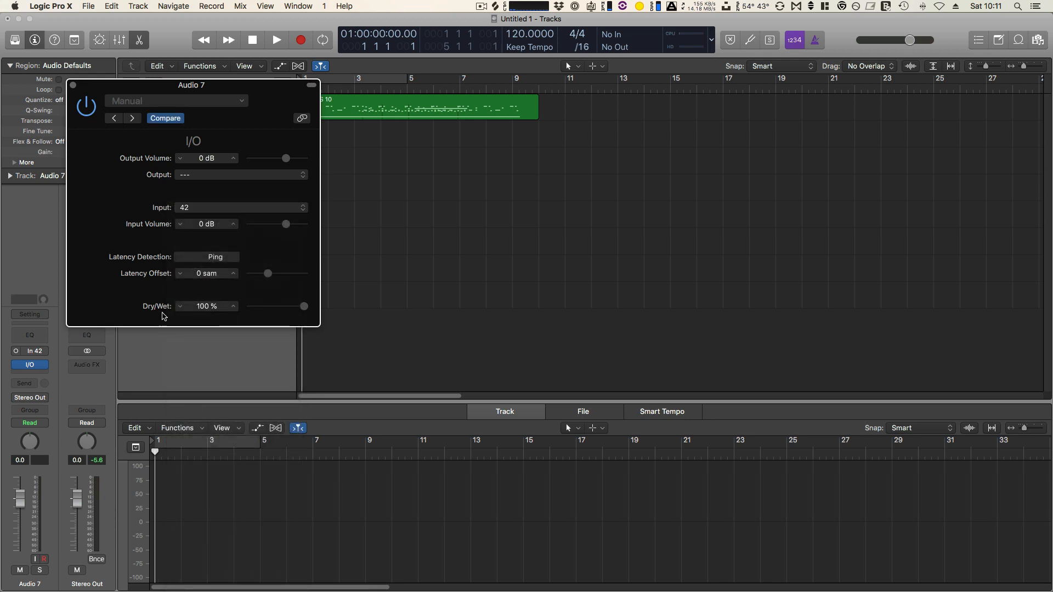
click(73, 85)
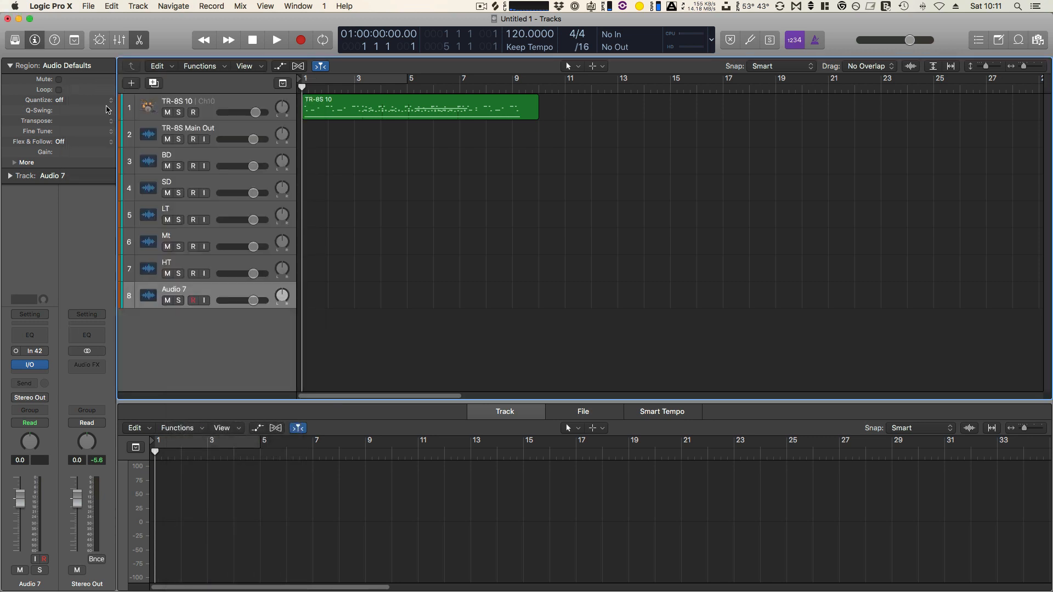
- Rename the Audio 7 track as RS
double_click(183, 291)
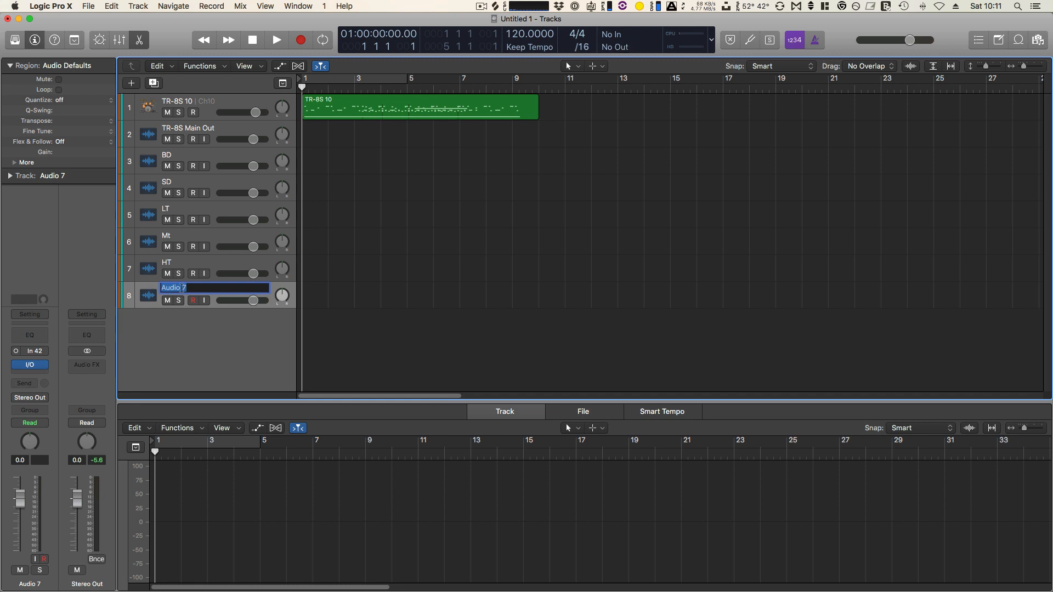
text(RS)
key(Return)
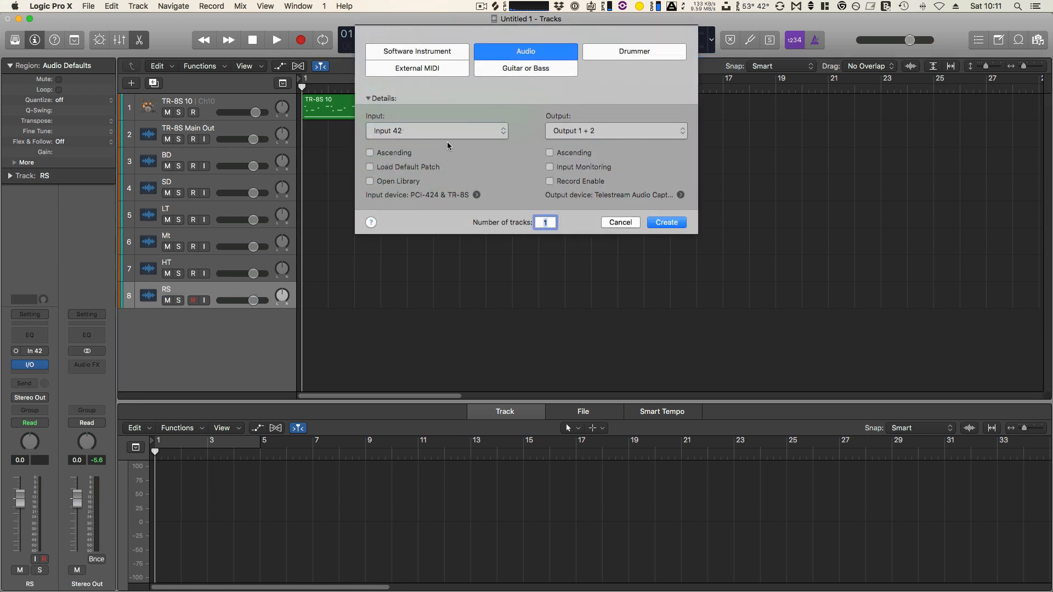
- Create one mono audio track with its input set to Input 43 and output to Output 1 + 2
click(443, 131)
click(446, 135)
click(666, 221)
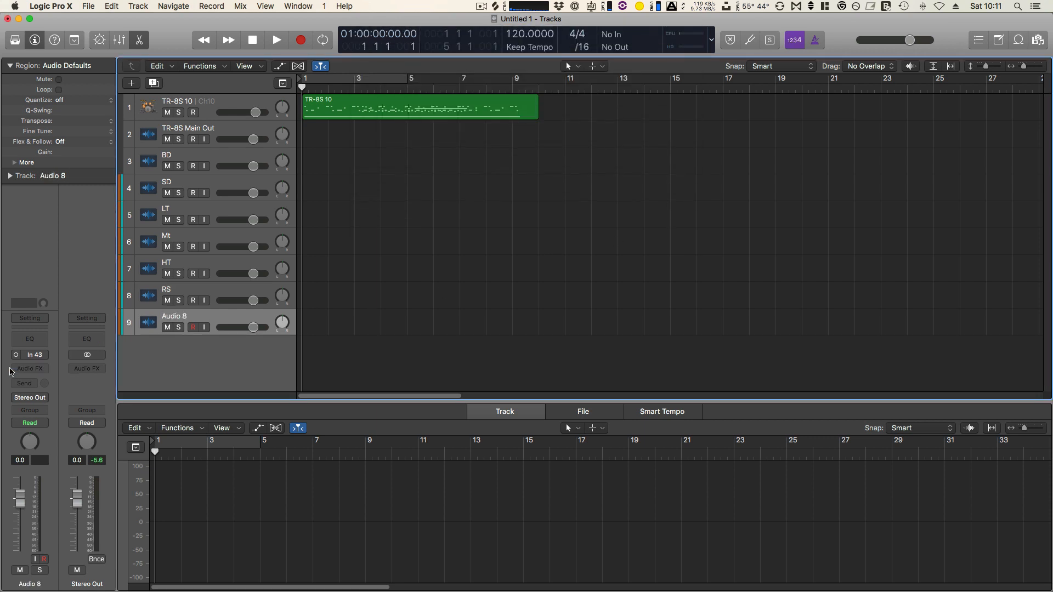
- Insert a mono I/O plug-in on the Audio 8 track with its input set to 43
click(41, 374)
mouse_move(49, 390)
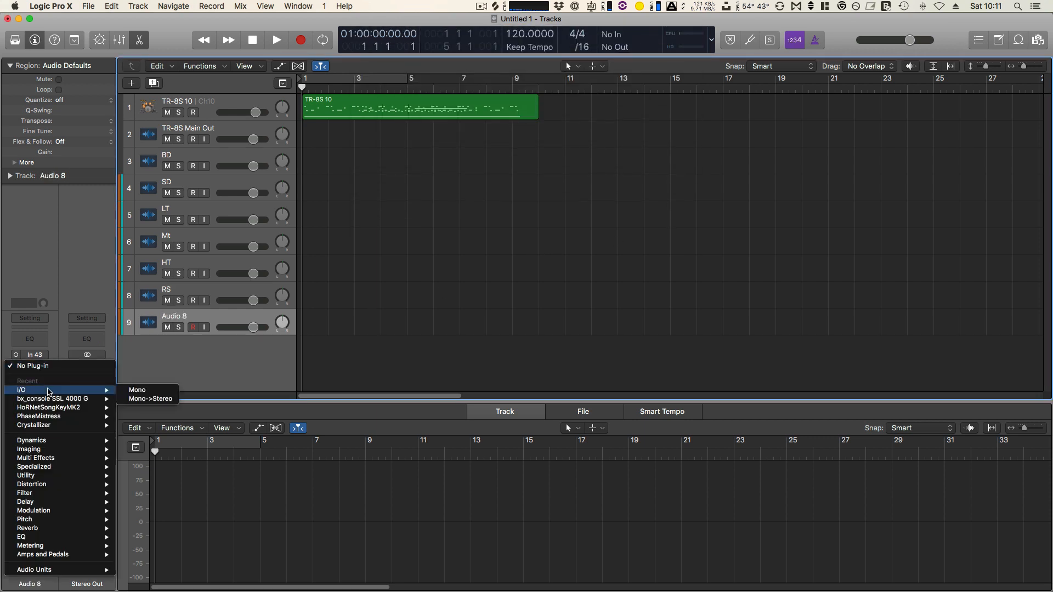
click(137, 391)
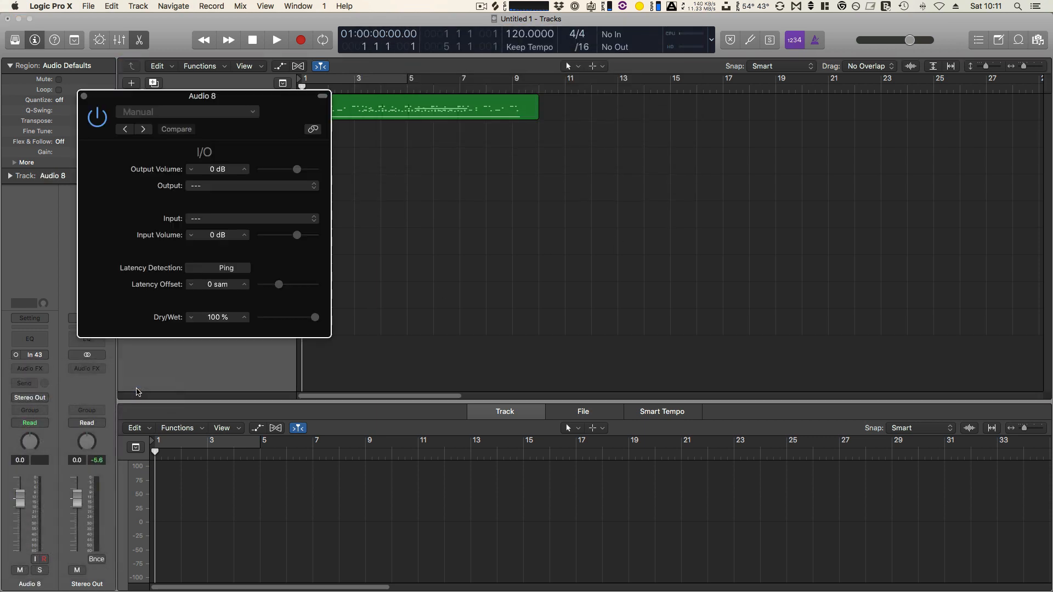
click(211, 219)
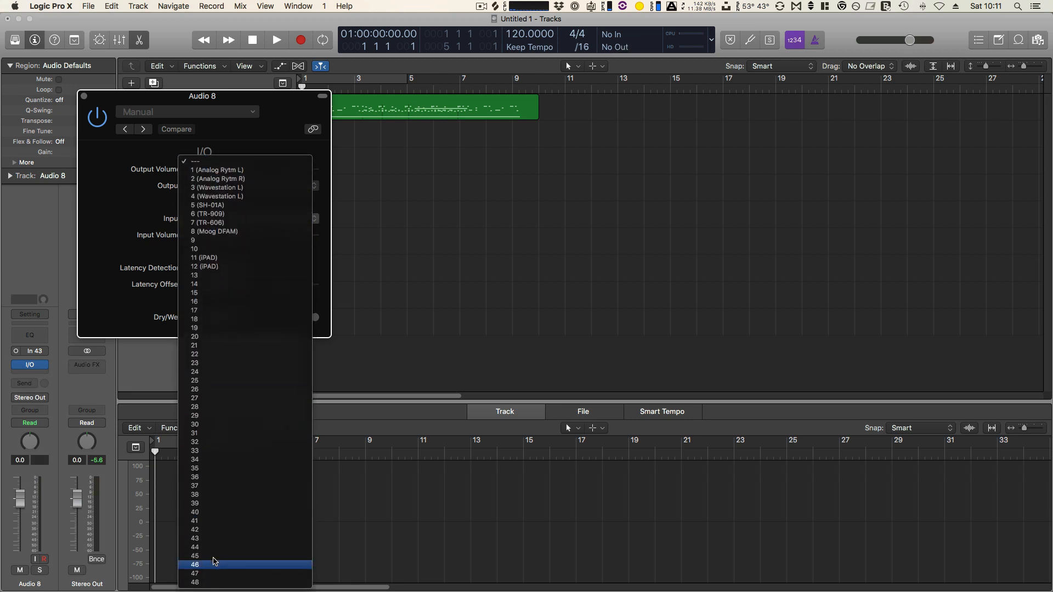
click(215, 538)
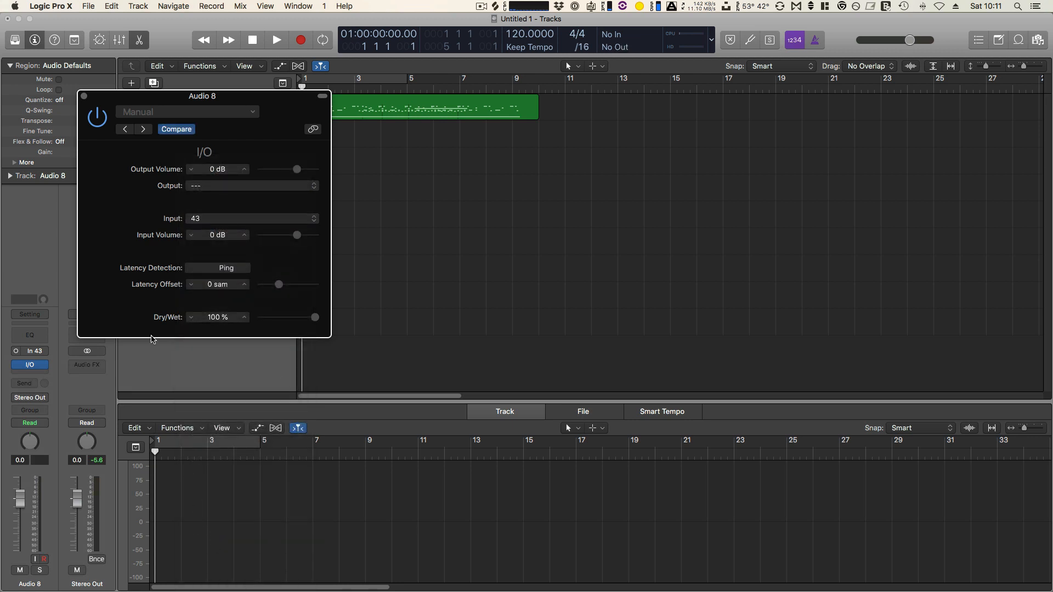
click(84, 96)
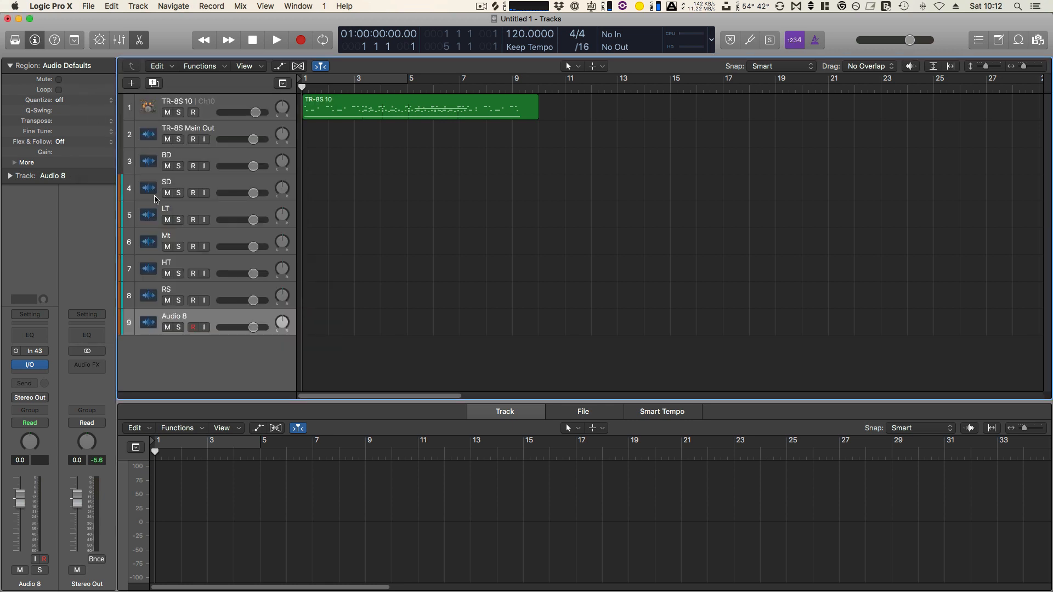
- Rename the Audio 8 track as HC
double_click(183, 318)
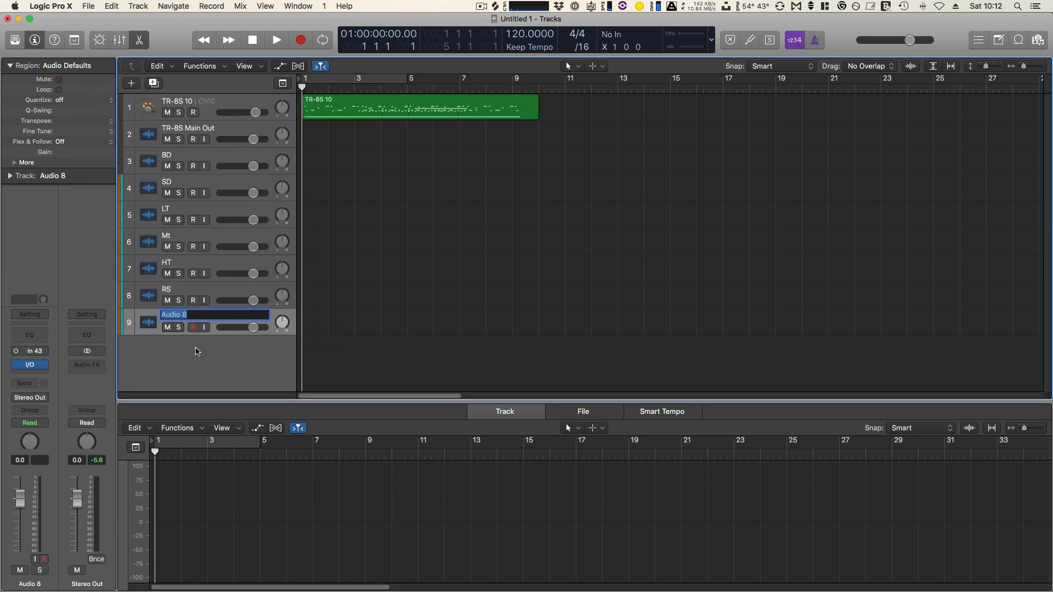
text(HC)
key(Return)
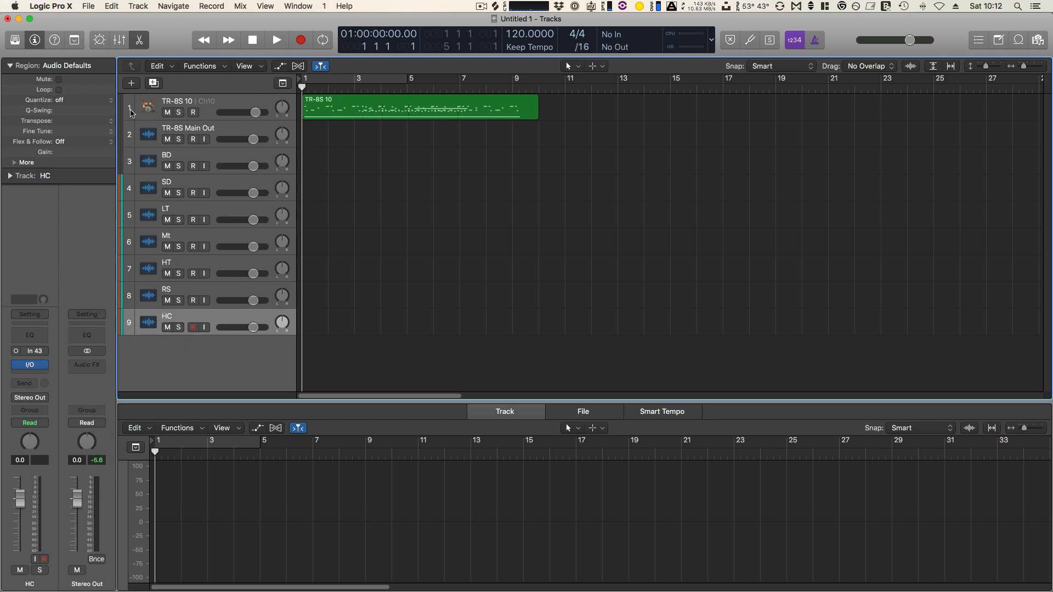
- Create one mono audio track with its input set to Input 44 and output to Output 1 + 2
click(132, 84)
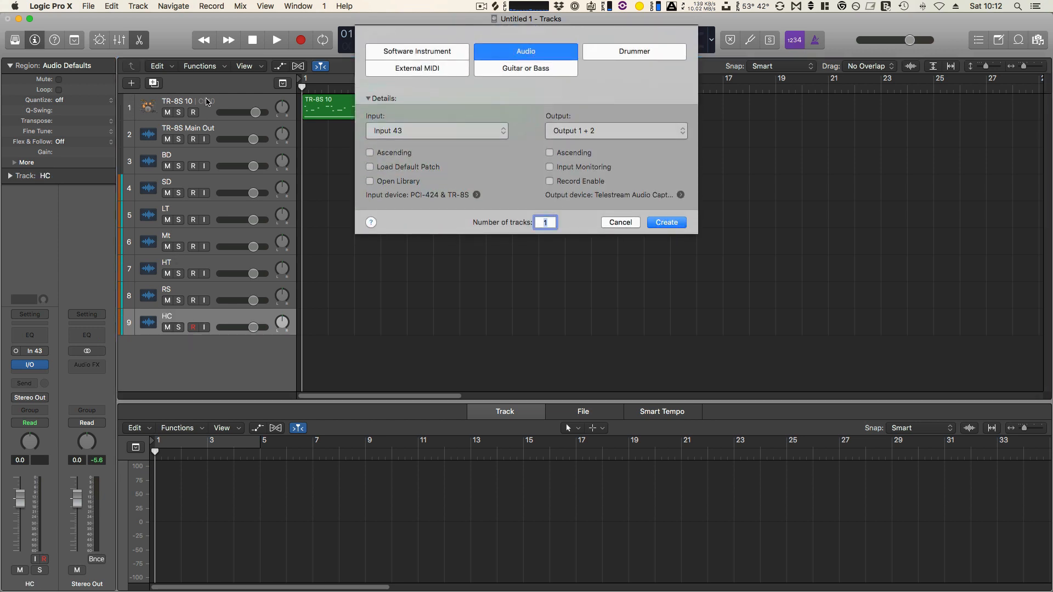
click(397, 137)
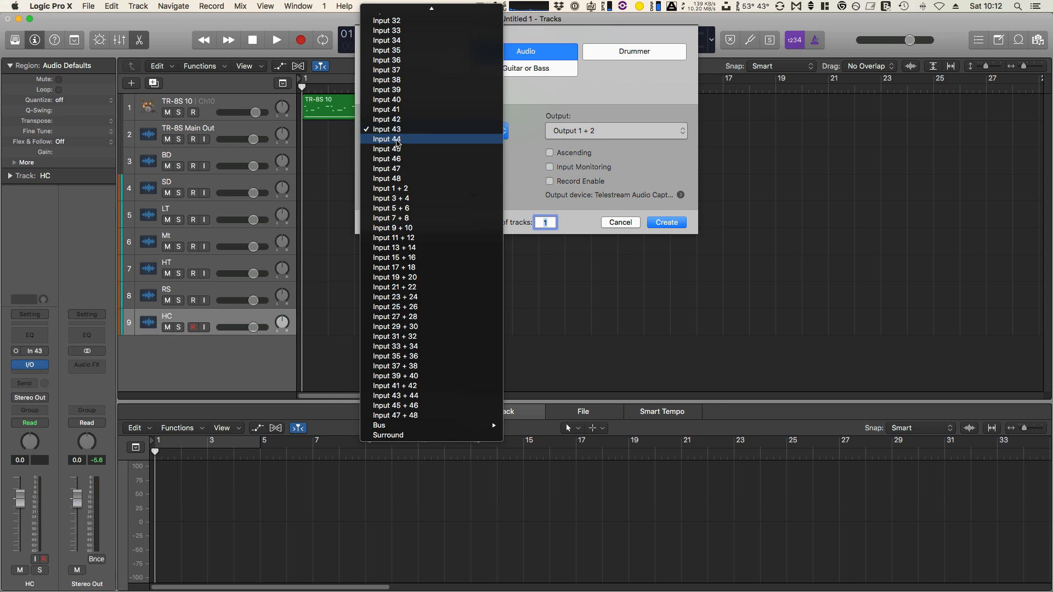
click(397, 141)
click(665, 222)
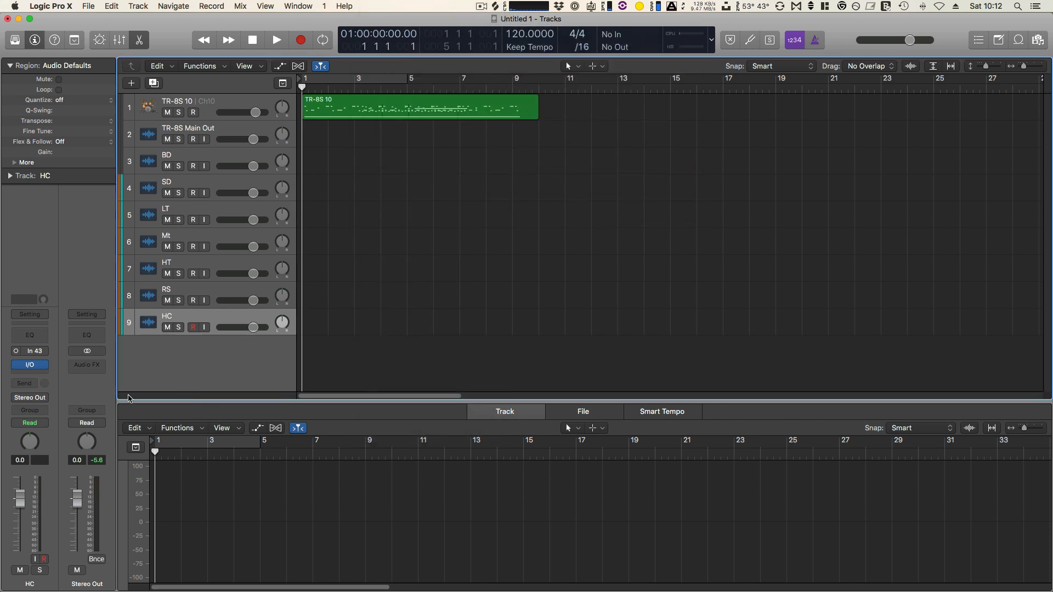
- Insert a mono I/O plug-in on the Audio 9 track with its input set to 44
click(43, 373)
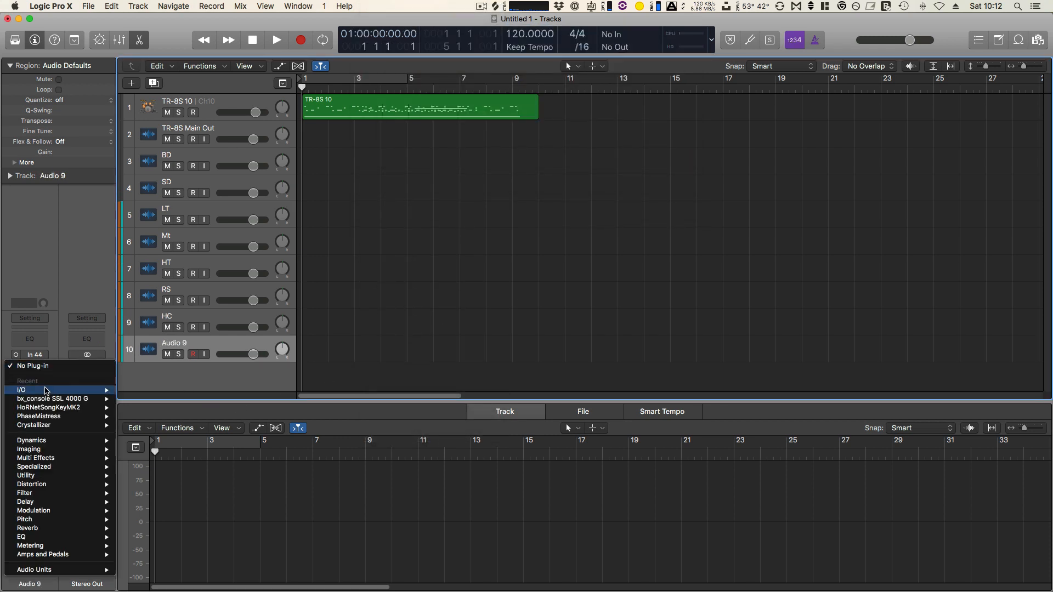
mouse_move(46, 390)
click(134, 390)
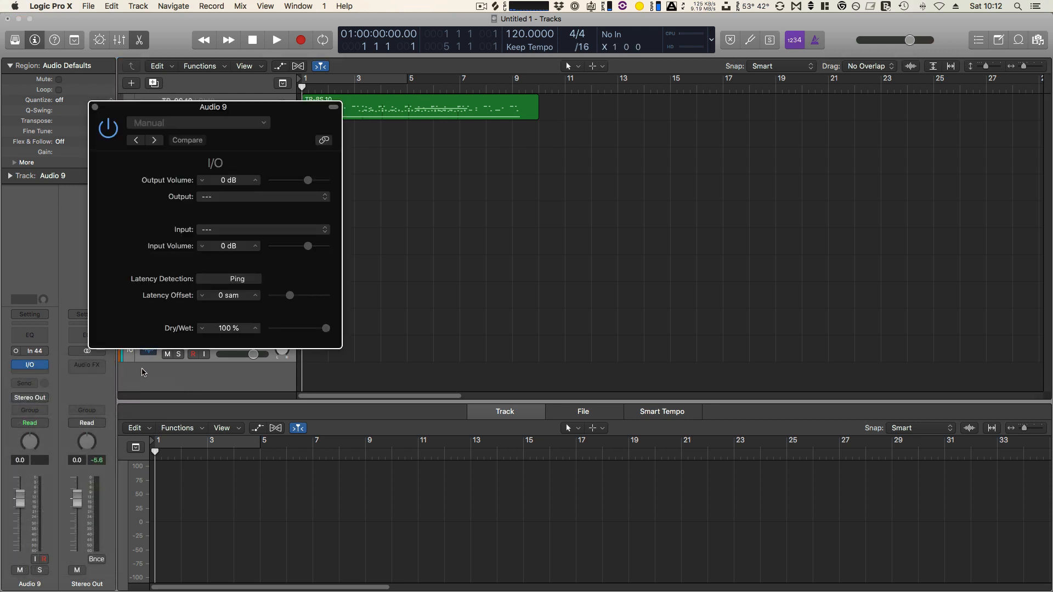
click(227, 231)
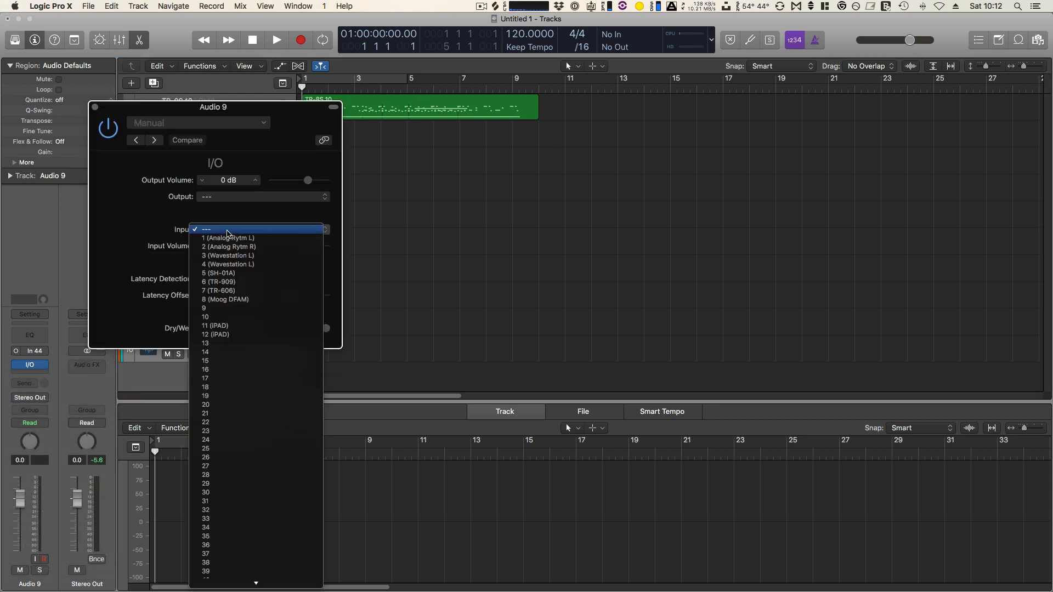
scroll(235, 558, down, 2)
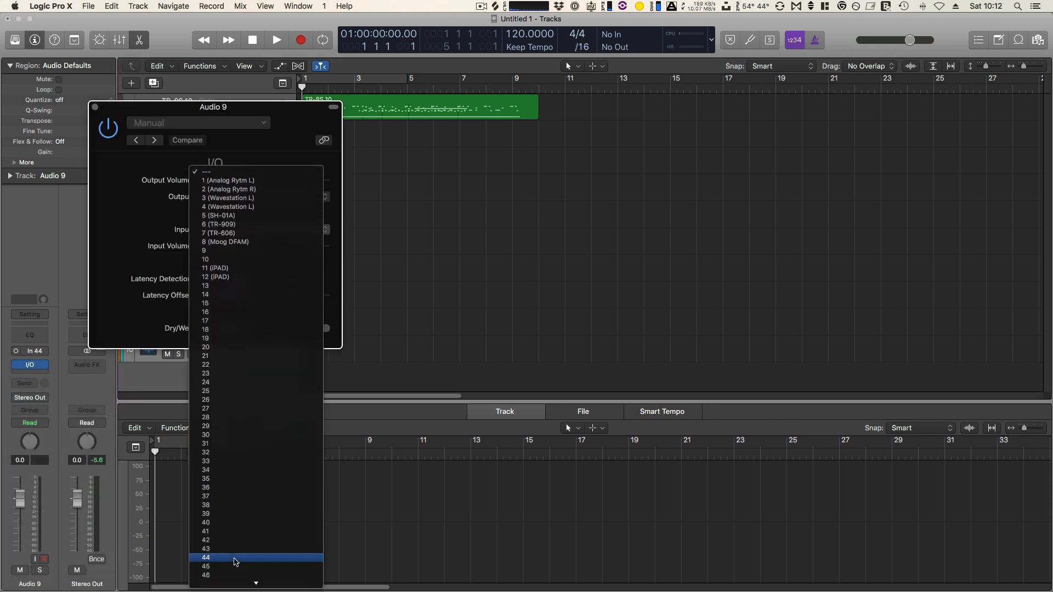
click(234, 558)
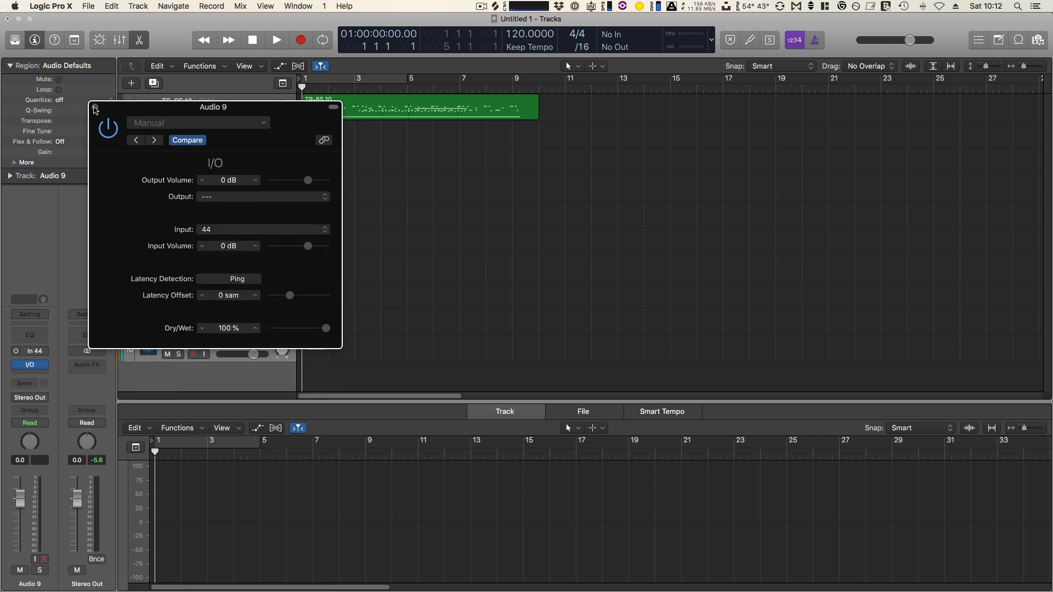
click(95, 107)
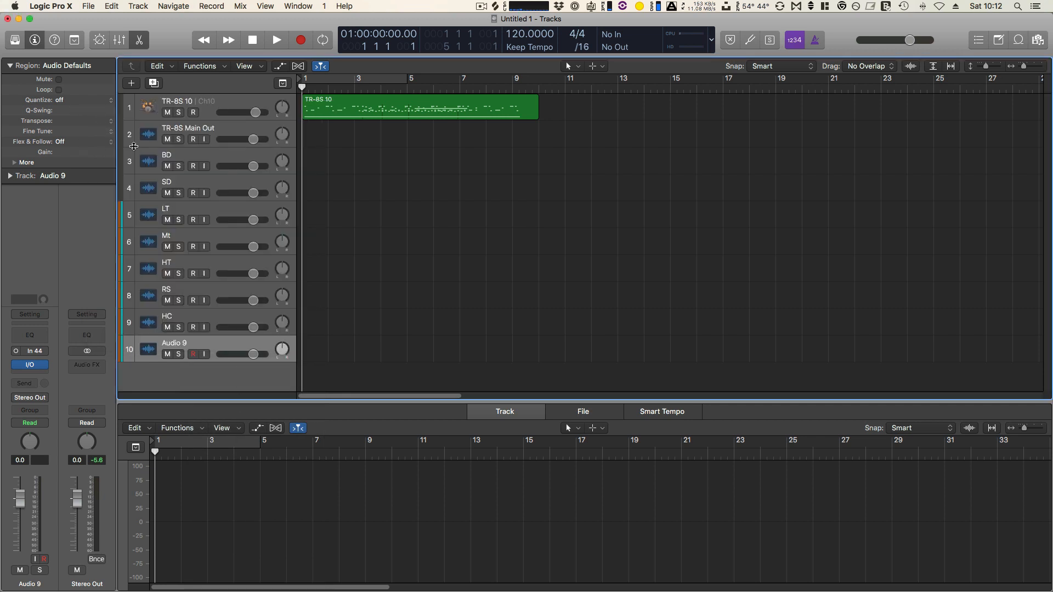
- Rename the Audio 9 track as CH
double_click(181, 343)
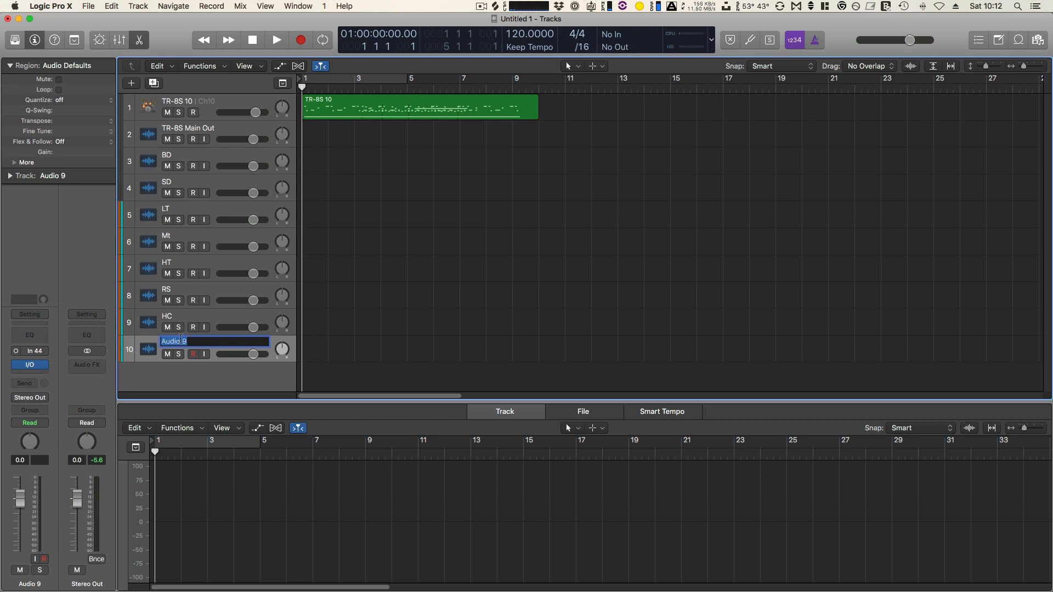
text(CH)
key(Return)
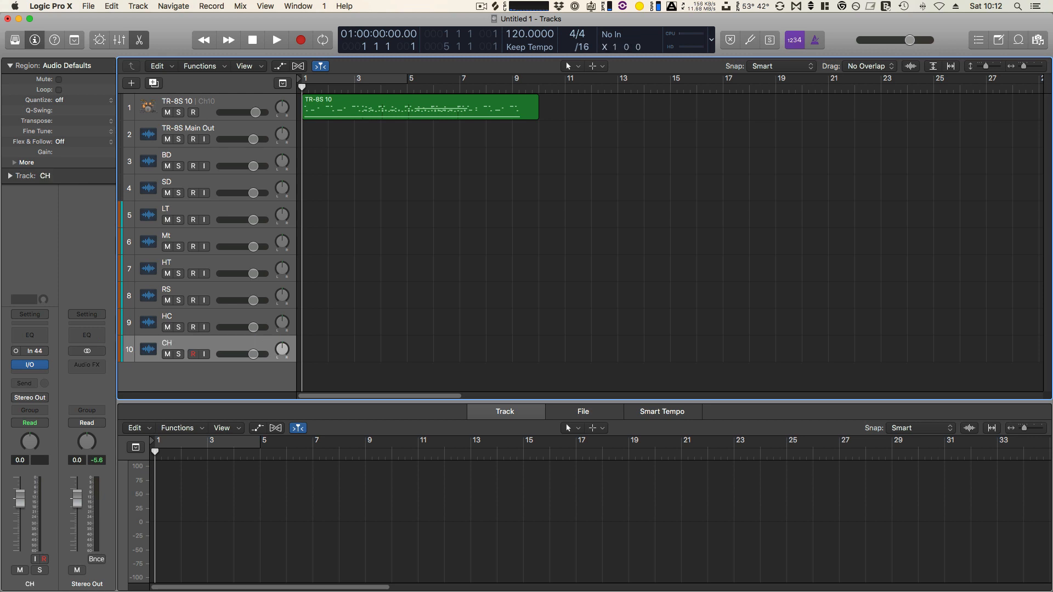
- Create one mono audio track with its input set to Input 45 and output to Output 1 + 2
click(131, 83)
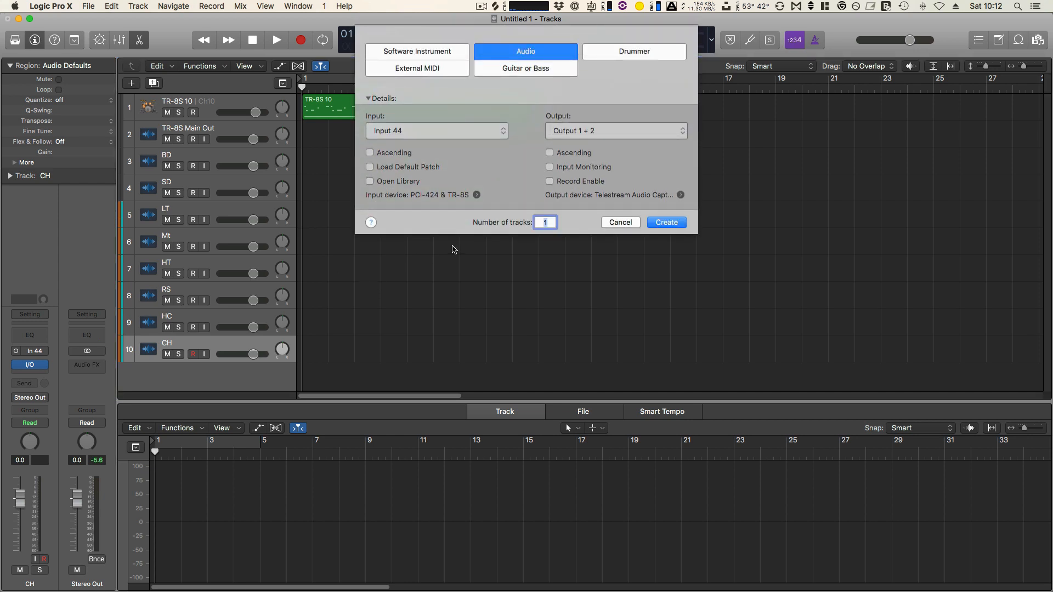
click(431, 133)
click(431, 142)
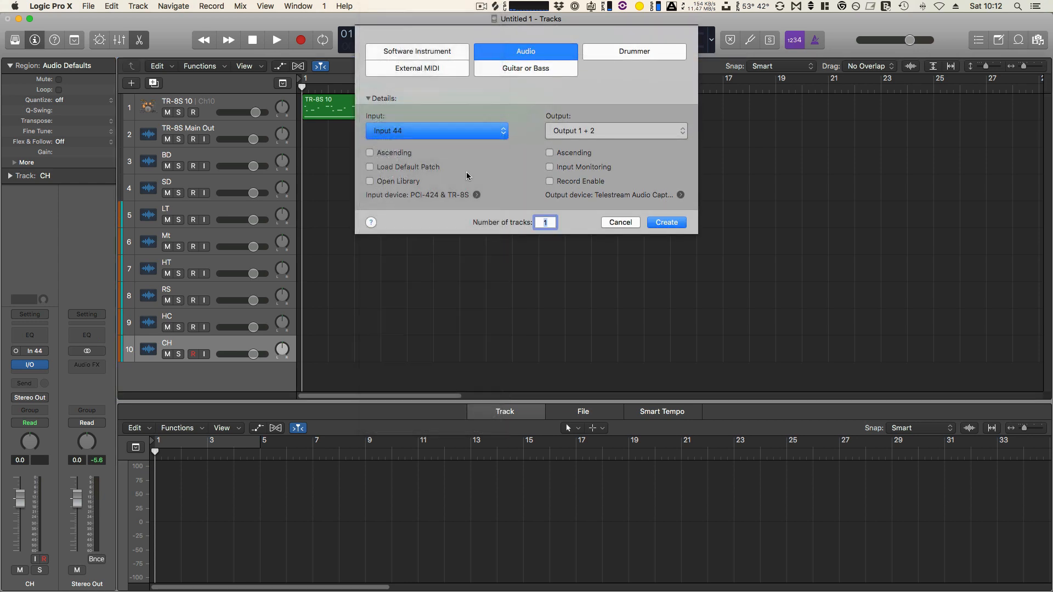
click(666, 222)
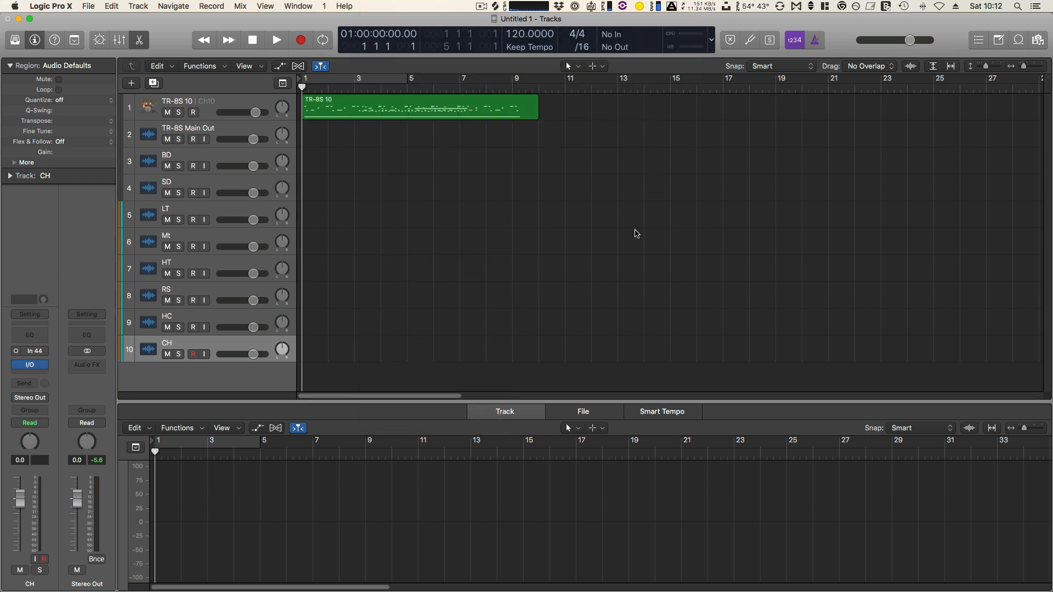
- Insert a mono I/O plug-in on the Audio 10 track with its input set to 45
click(47, 368)
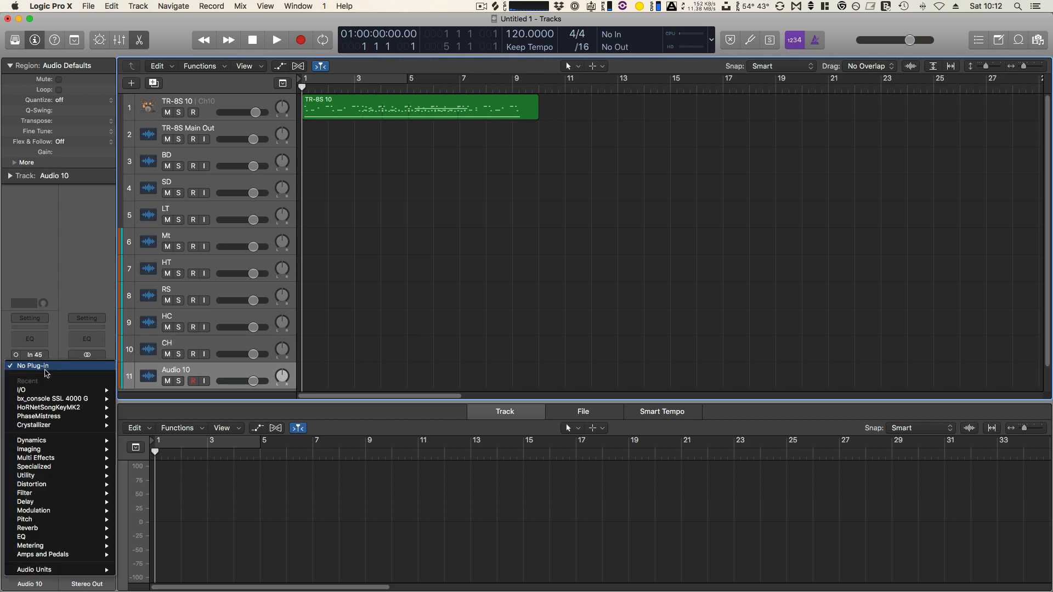
mouse_move(54, 391)
click(152, 391)
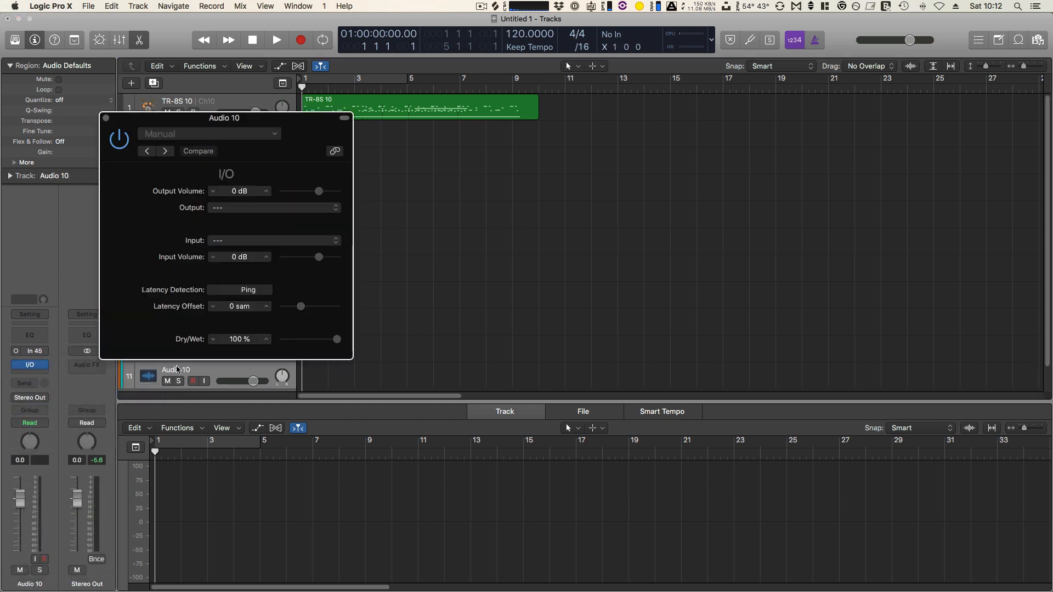
click(237, 245)
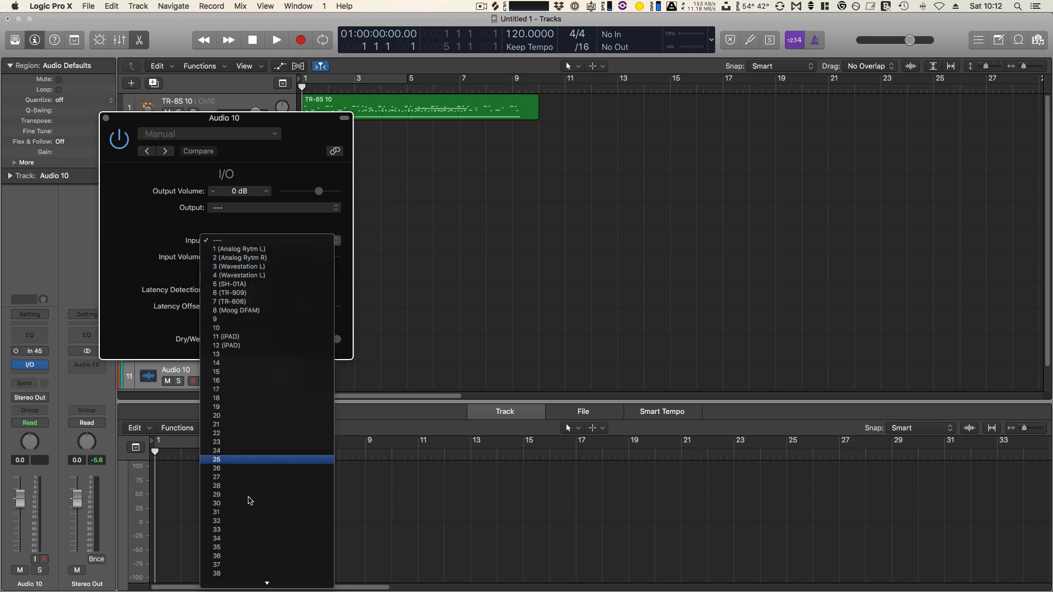
click(245, 560)
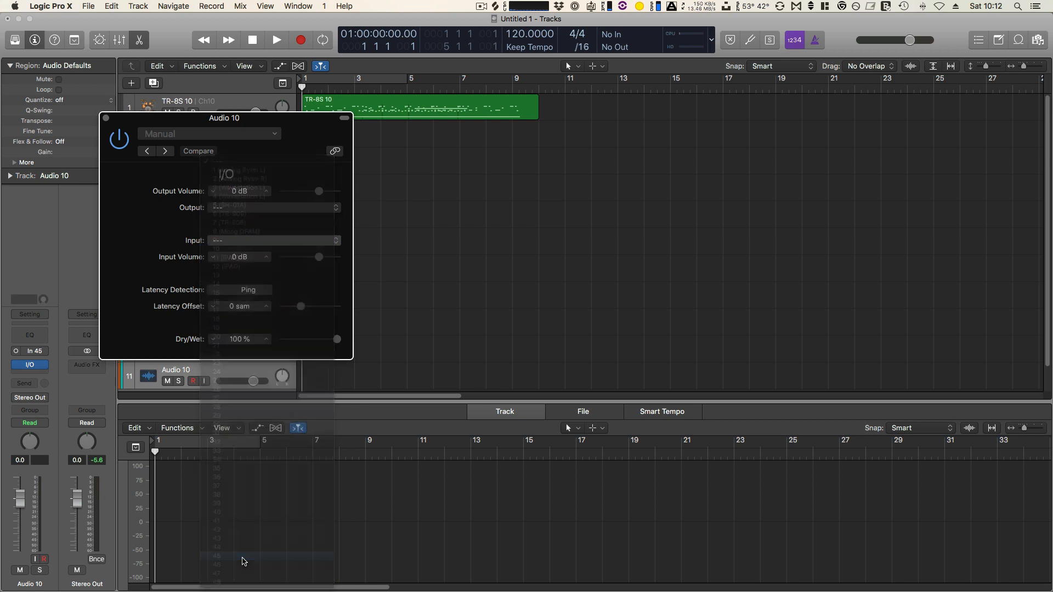
click(106, 118)
- Rename the Audio 10 track as OH
double_click(171, 371)
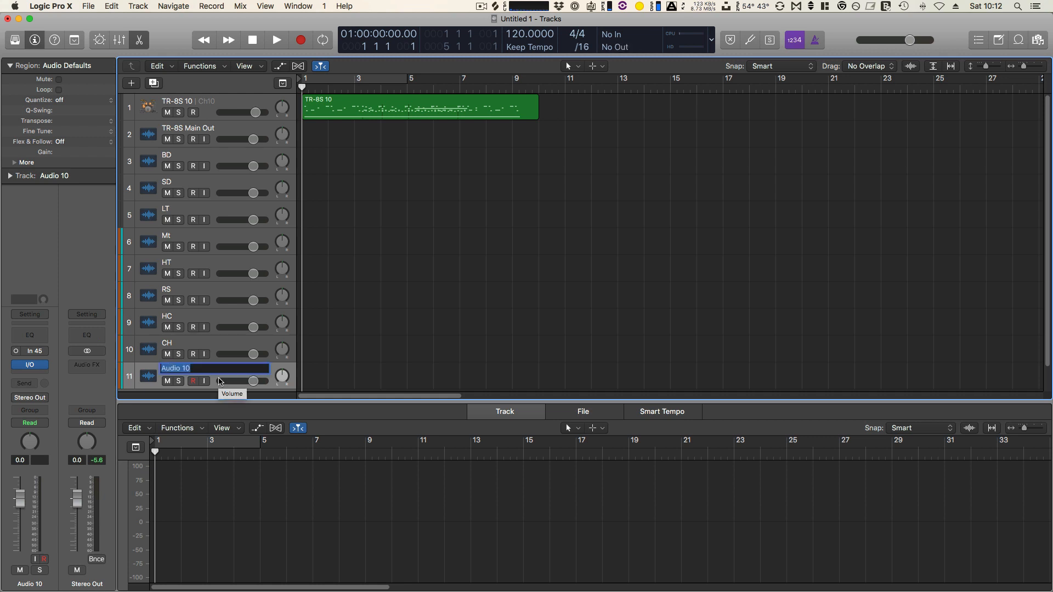
text(OH)
key(Return)
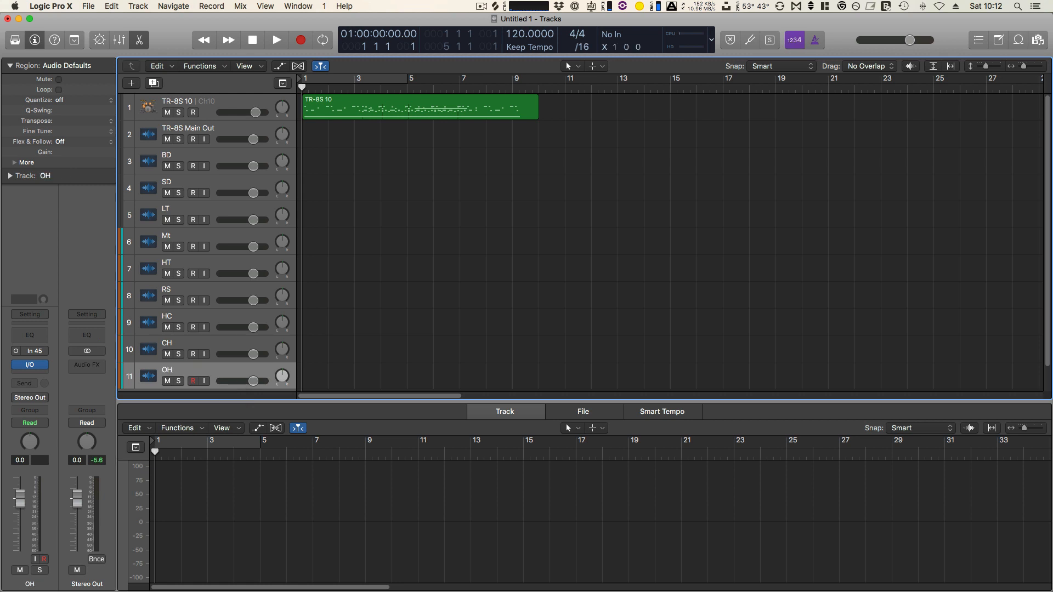
- Enlarge the tracks area and create one mono audio track with its input set to Input 46 and output to Output 1 + 2
drag(333, 401, 343, 510)
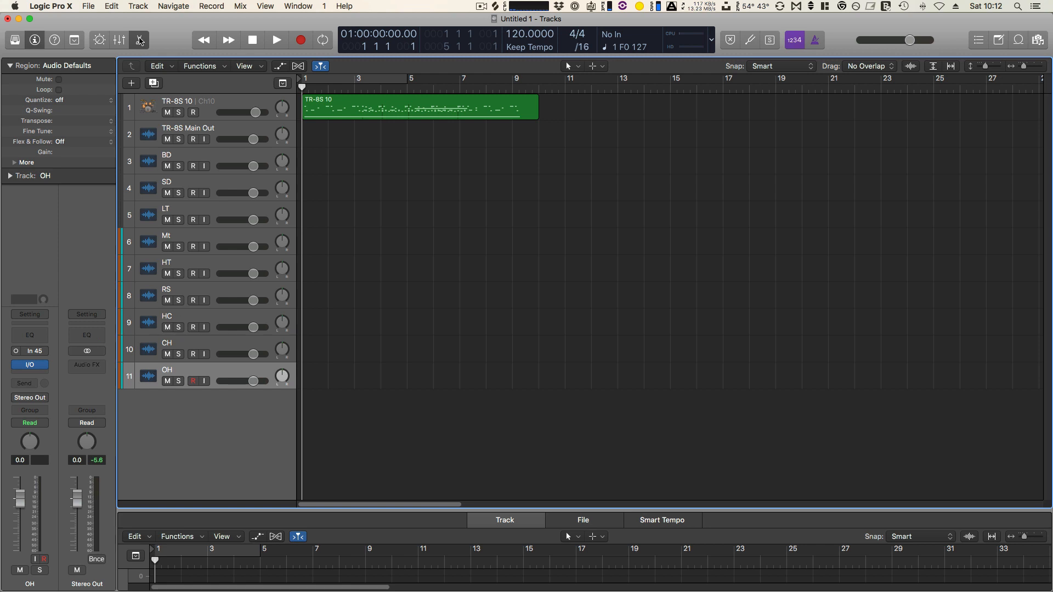
click(131, 84)
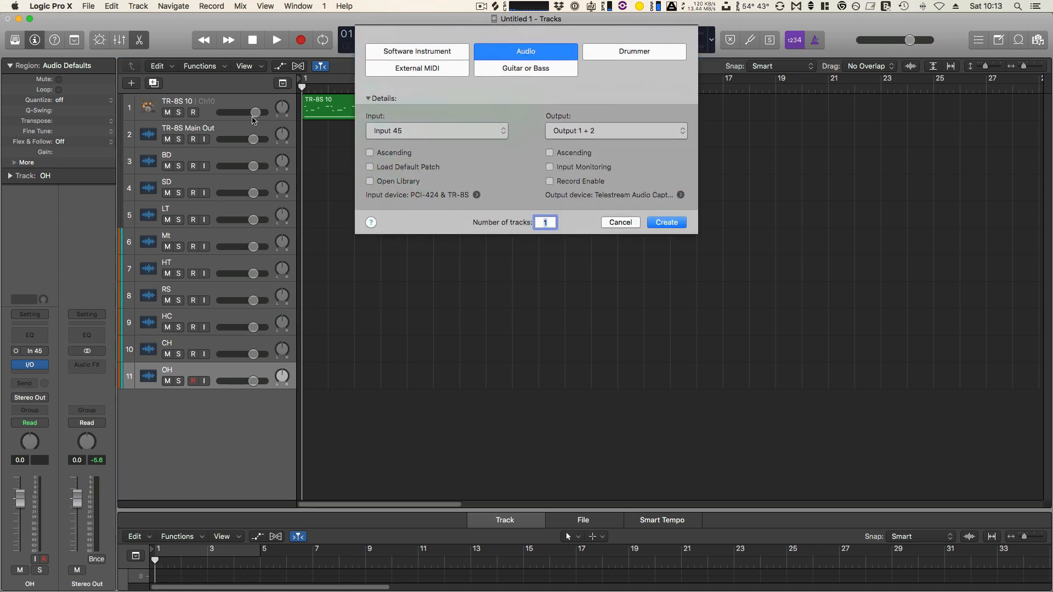
click(478, 133)
click(460, 140)
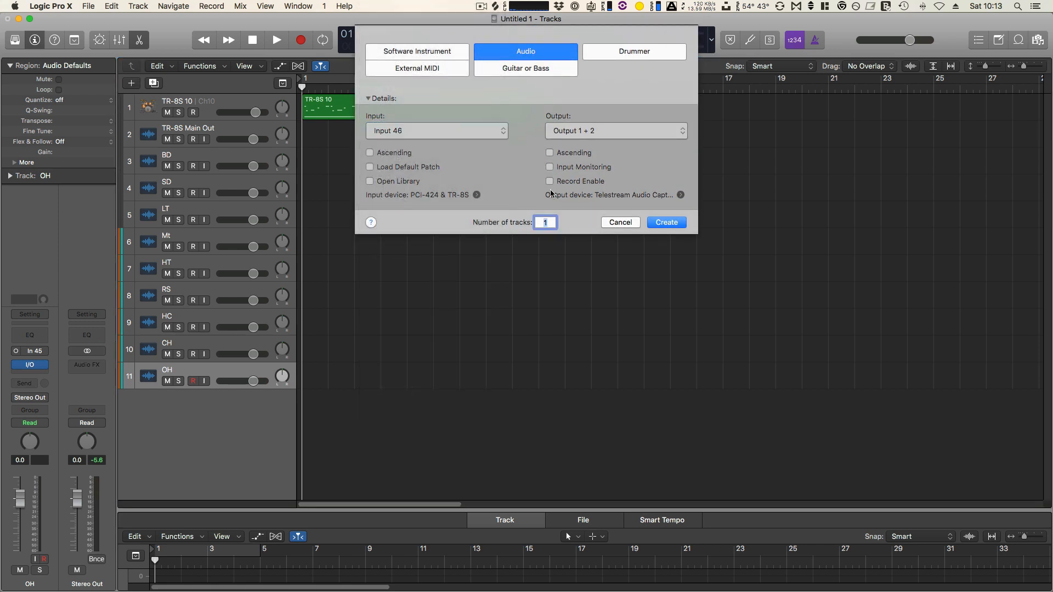
click(667, 223)
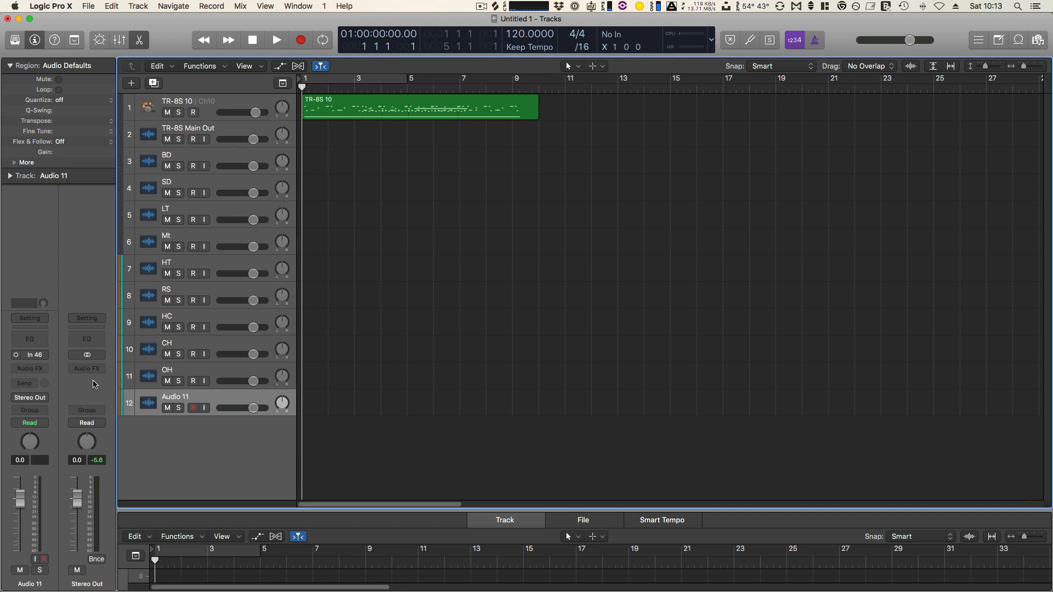
- Insert an I/O plug-in on the Audio 11 track with its input set to 46
click(43, 369)
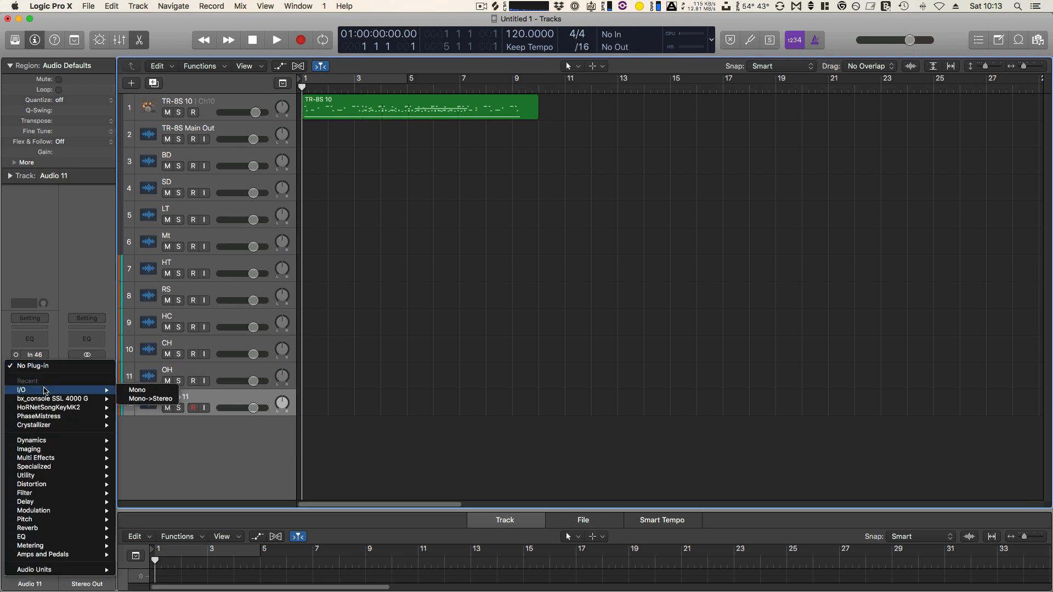
click(74, 390)
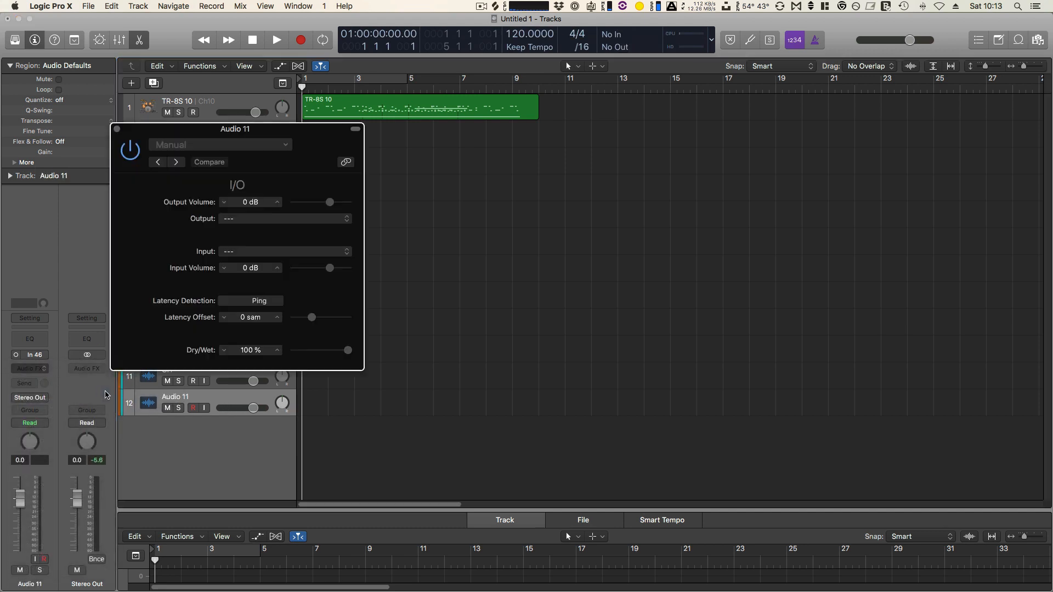
click(229, 252)
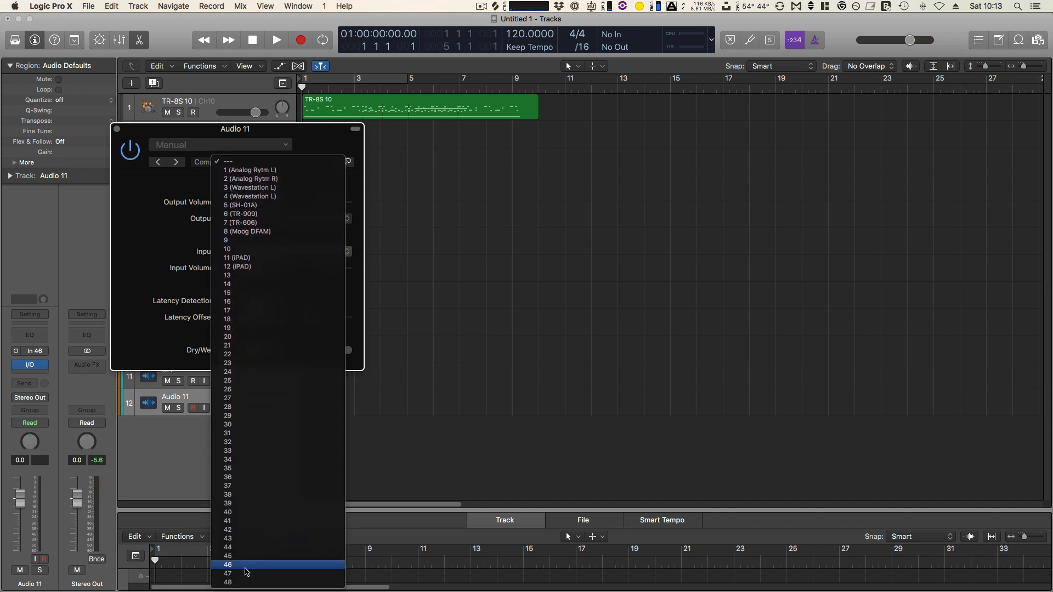
click(245, 571)
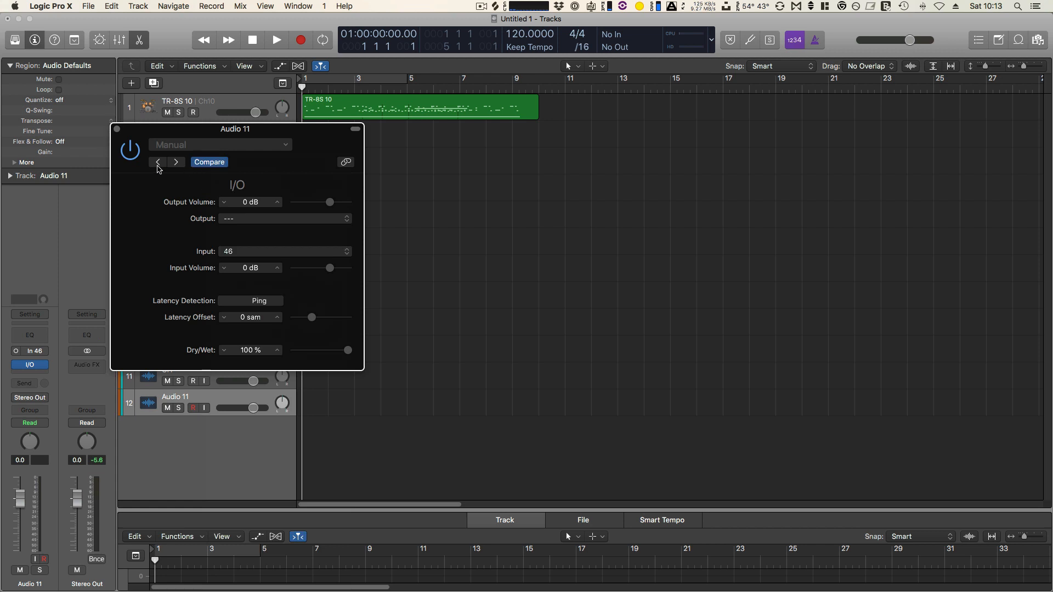
- Close the I/O plug-in window and rename the Audio 11 track as CC
click(117, 130)
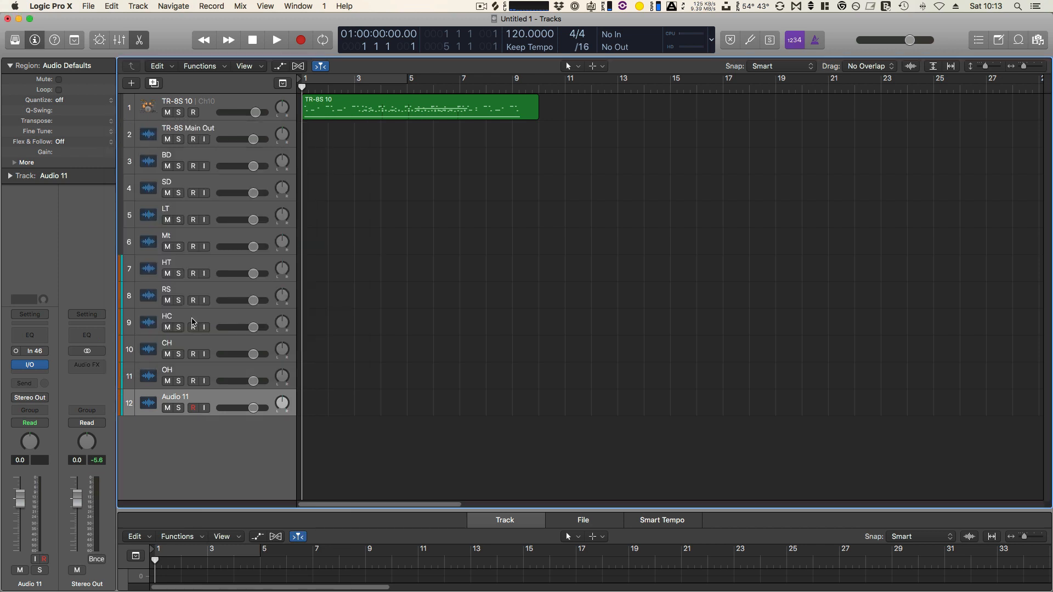
double_click(175, 397)
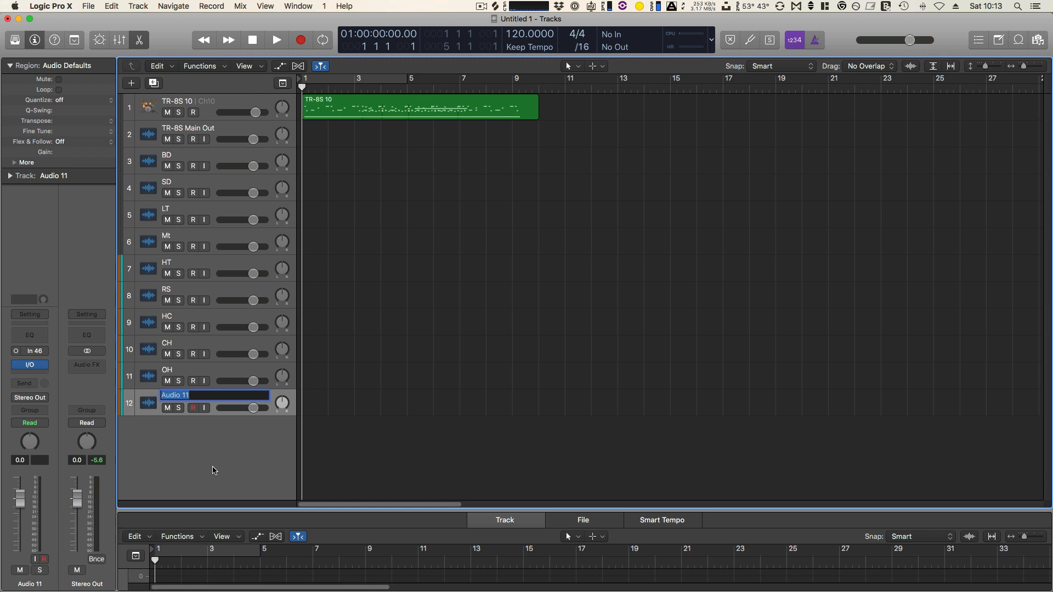
text(CC)
key(Return)
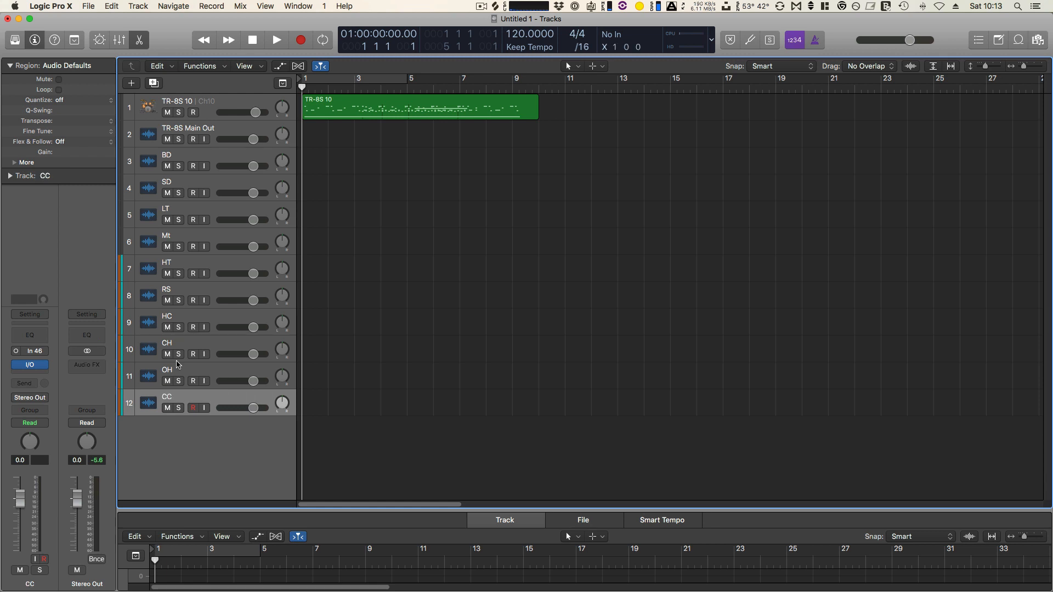
- Create one mono audio track with its input set to Input 47 and output to Output 1 + 2
click(131, 83)
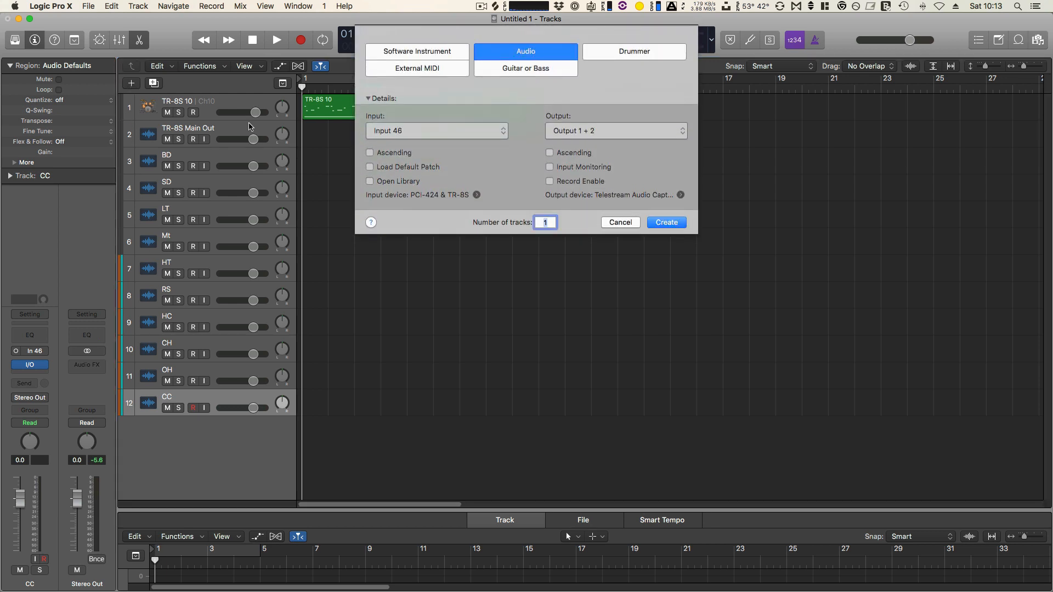
click(432, 133)
click(430, 138)
click(675, 223)
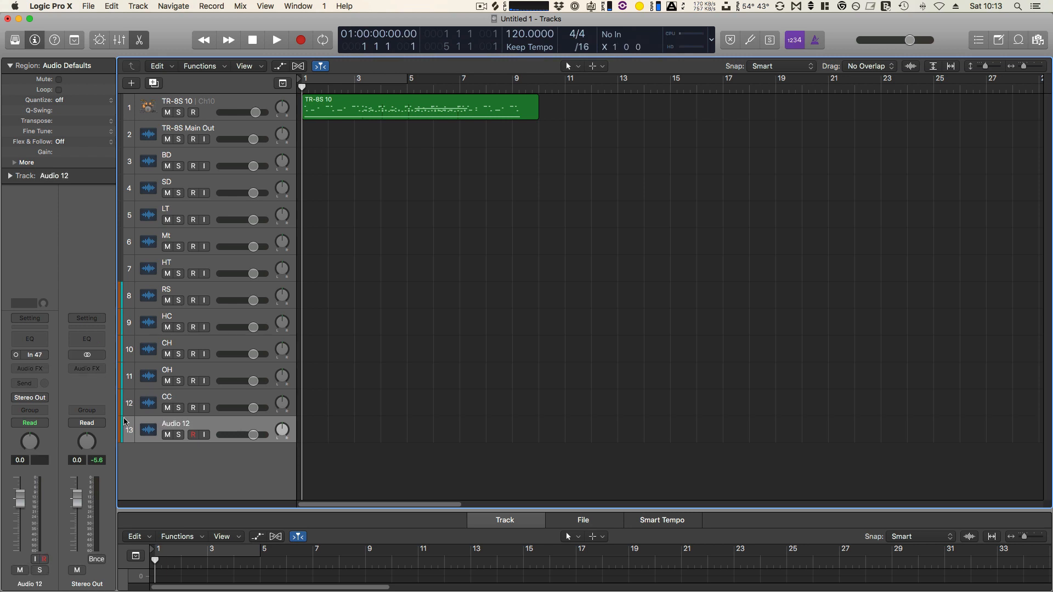
- Insert a mono I/O plug-in on the Audio 12 track with its input set to 47
click(42, 368)
mouse_move(44, 391)
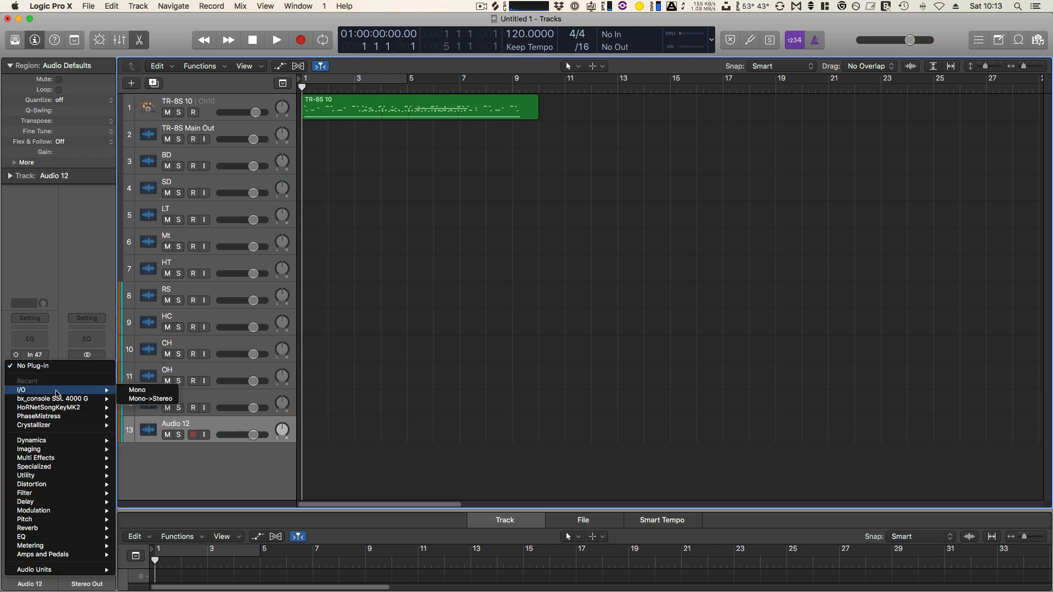
click(208, 391)
click(261, 260)
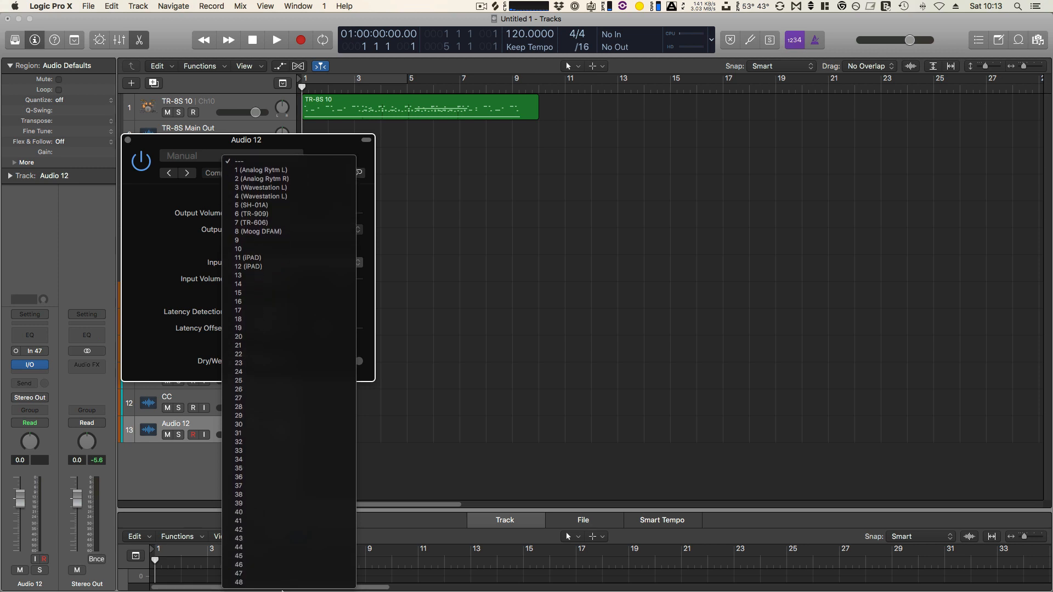
click(256, 574)
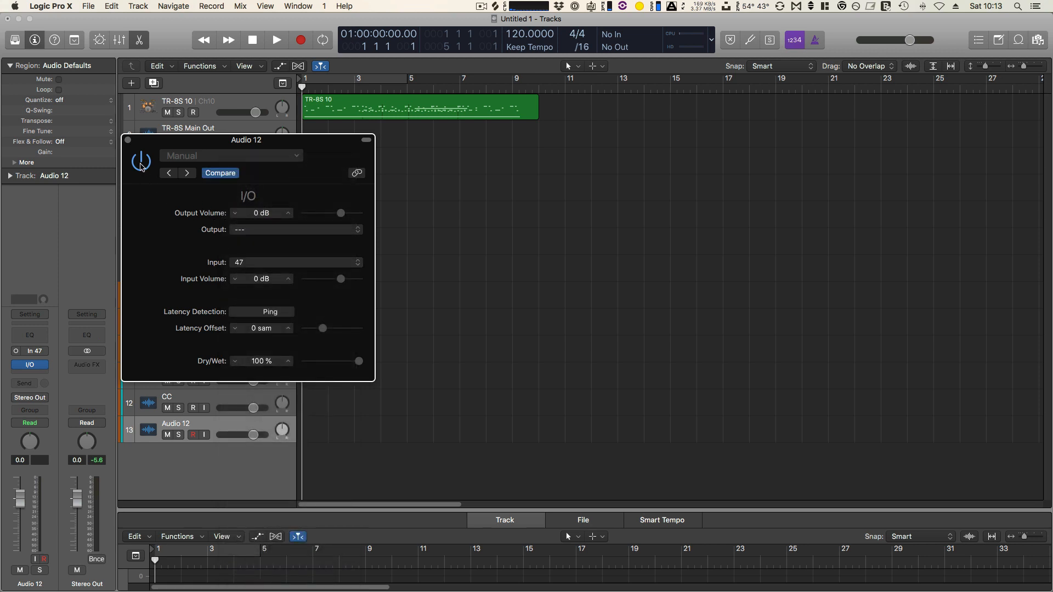
click(127, 140)
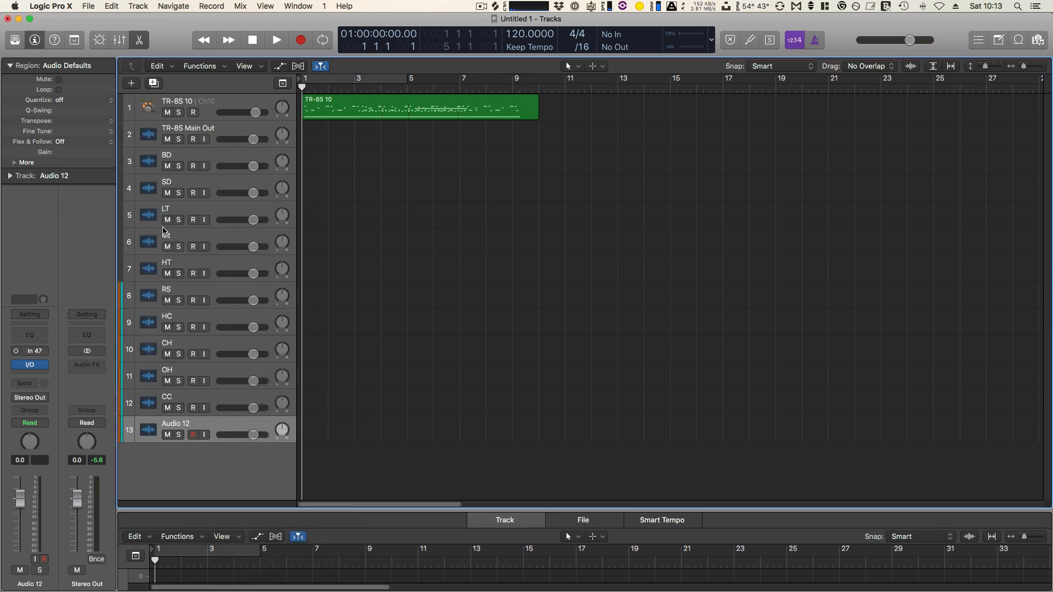
- Rename the Audio 12 track as RC
double_click(184, 426)
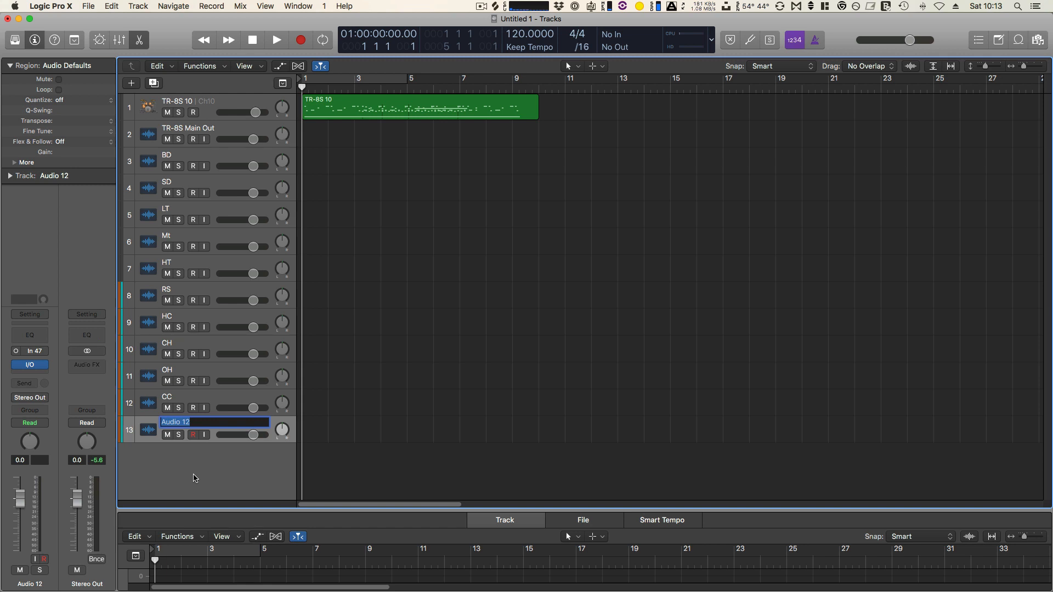
text(RC)
key(Return)
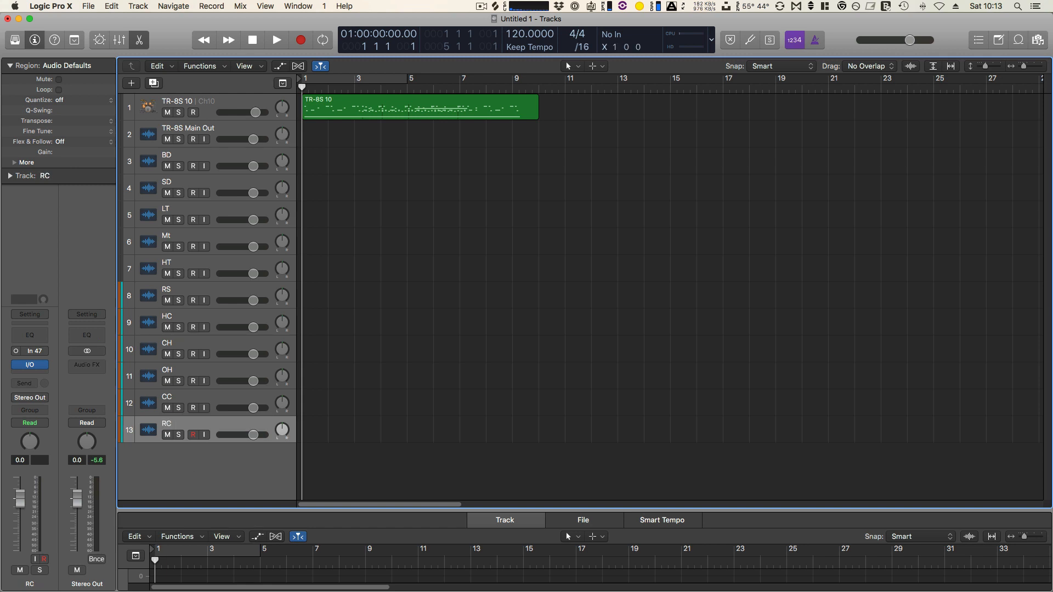
- Create one mono audio track with its input set to Input 48 and output to Output 1 + 2
click(133, 83)
click(406, 131)
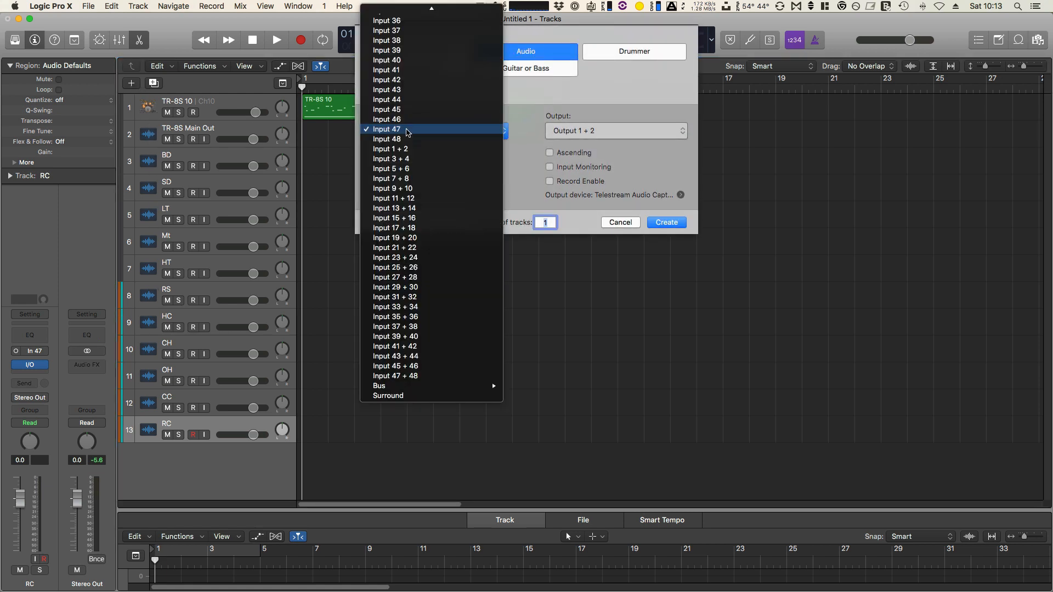
click(409, 140)
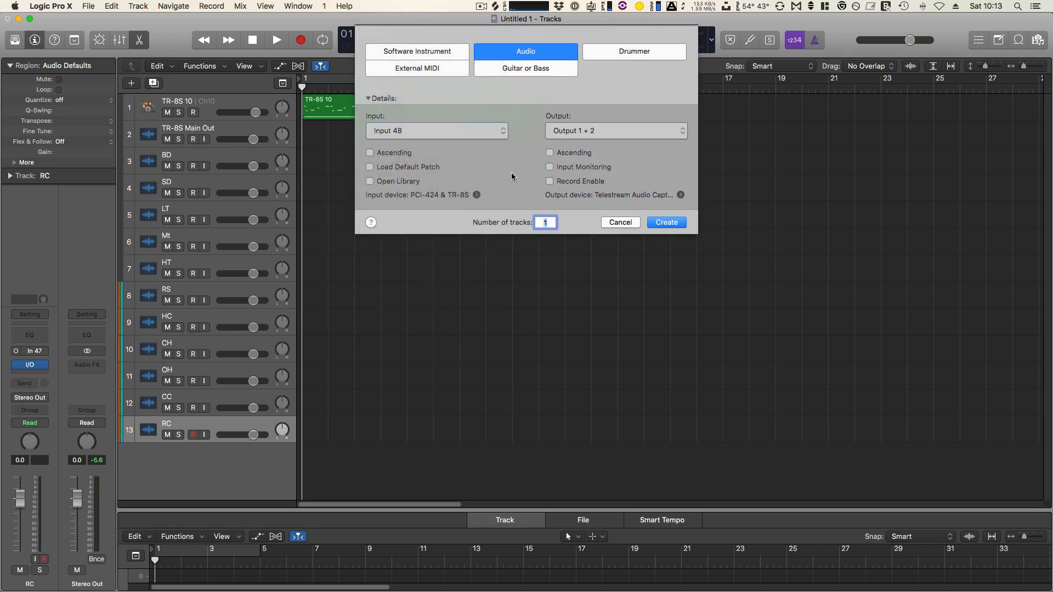
click(664, 222)
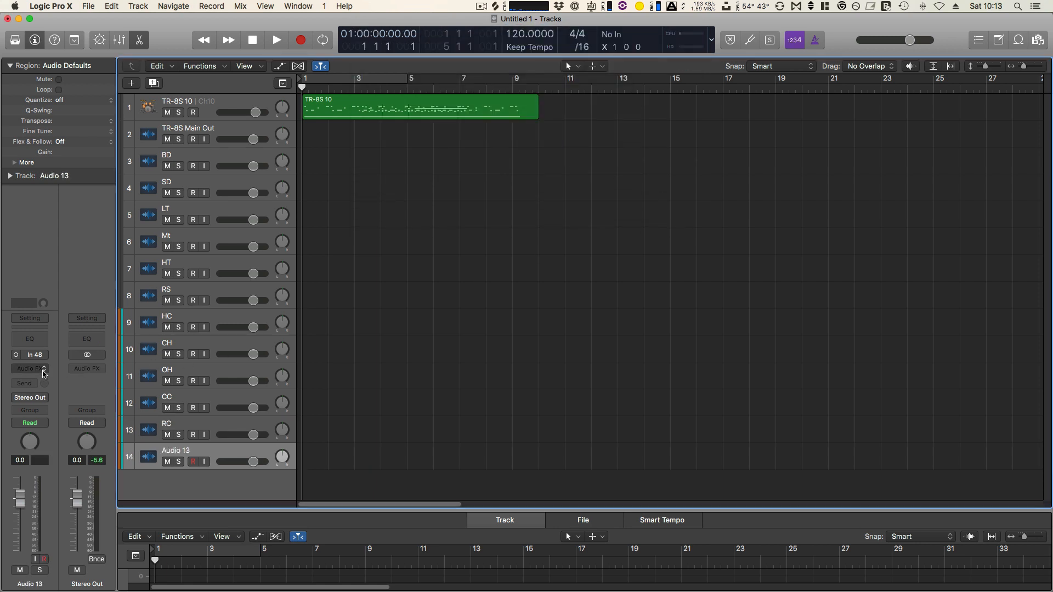
- Insert a mono I/O plug-in on the Audio 13 track with its input set to 48
click(44, 370)
mouse_move(45, 391)
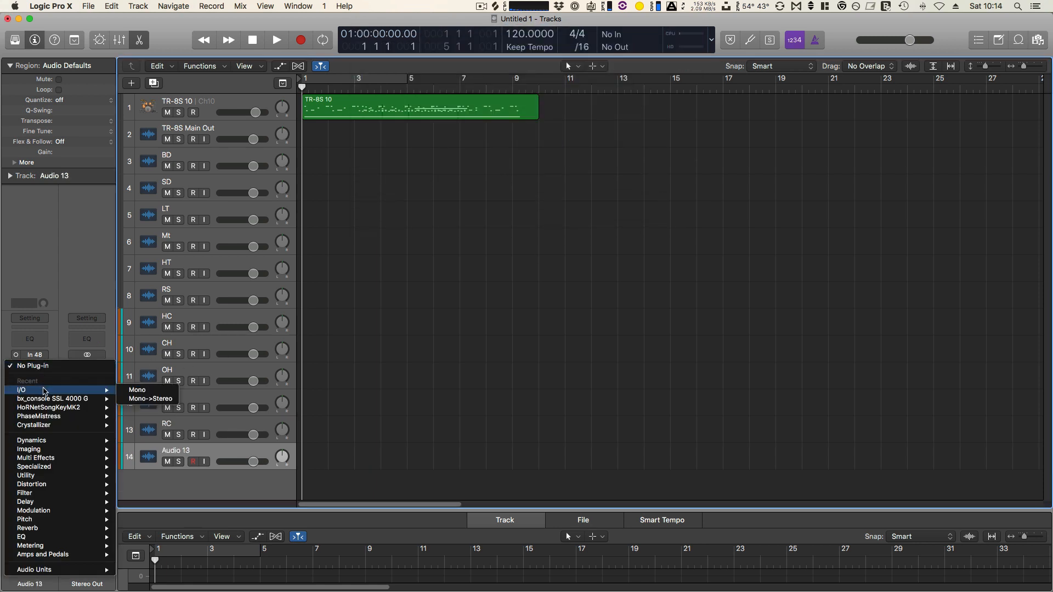
click(126, 393)
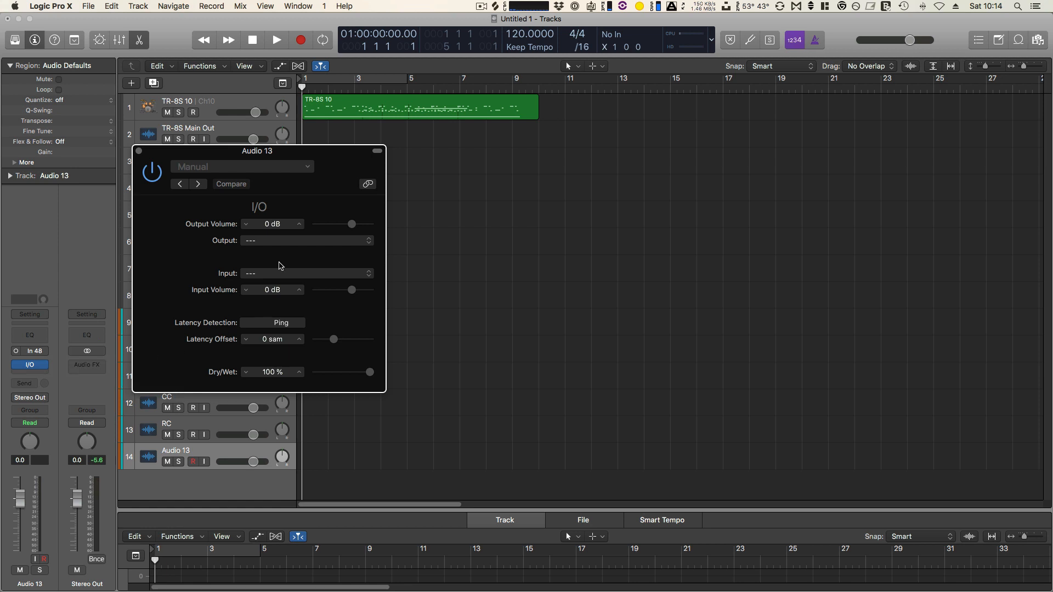
click(280, 273)
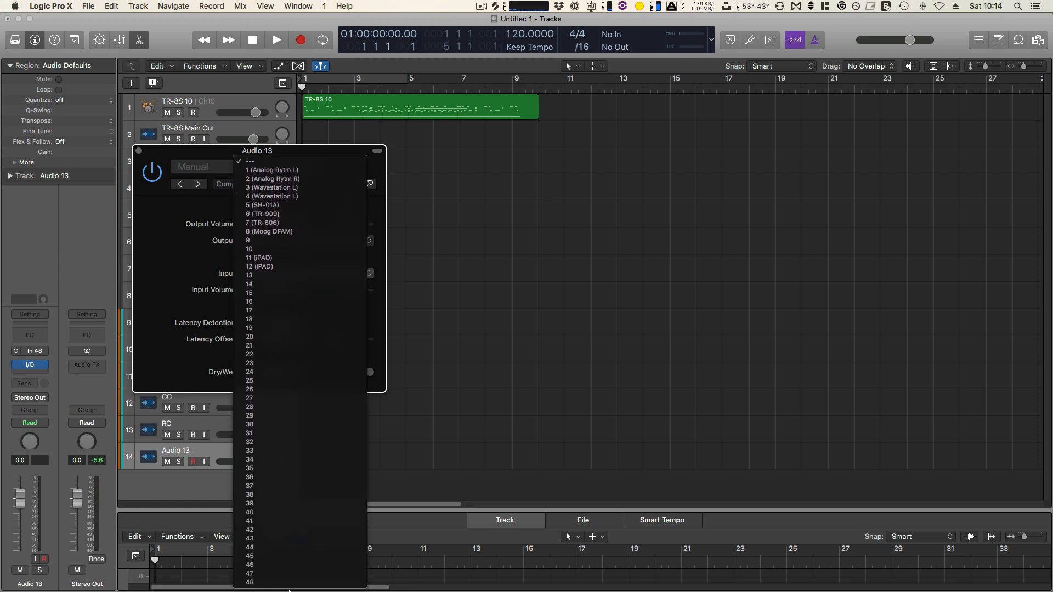
click(268, 583)
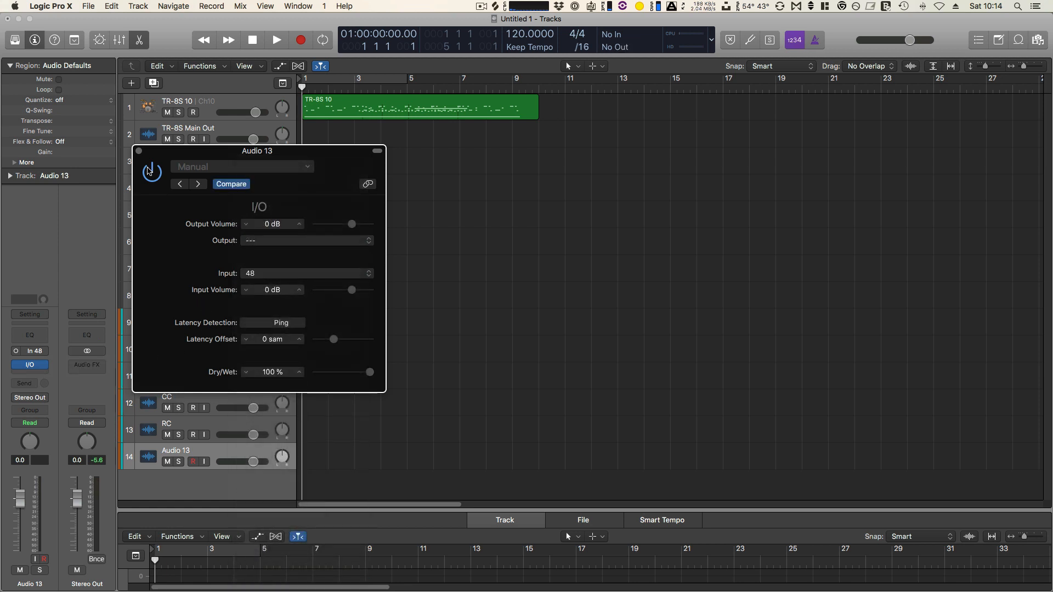
click(139, 152)
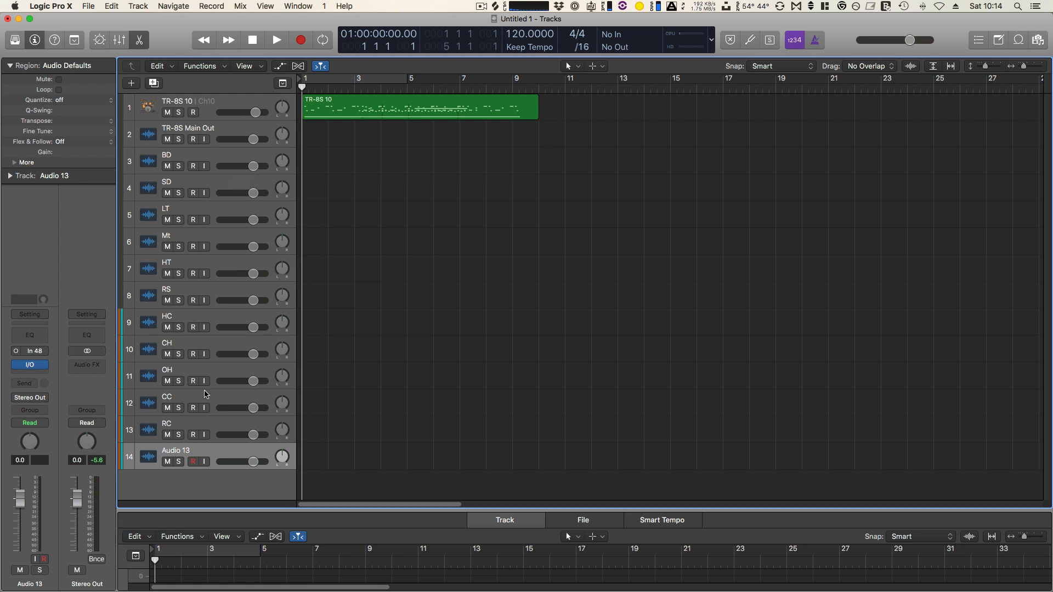
- Rename the Audio 13 track as External Input
double_click(183, 453)
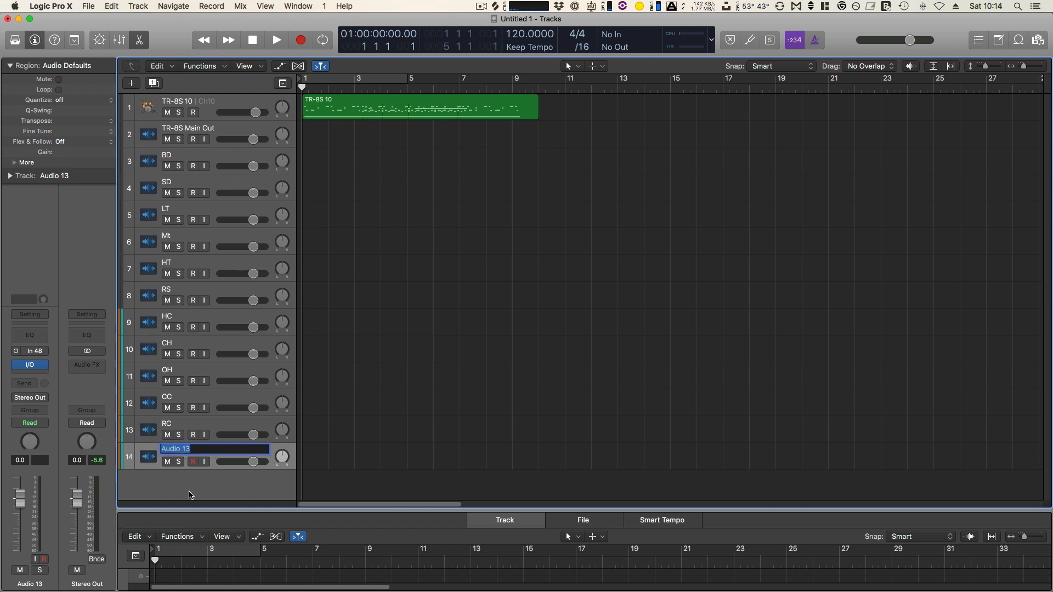
text(External Input)
key(Return)
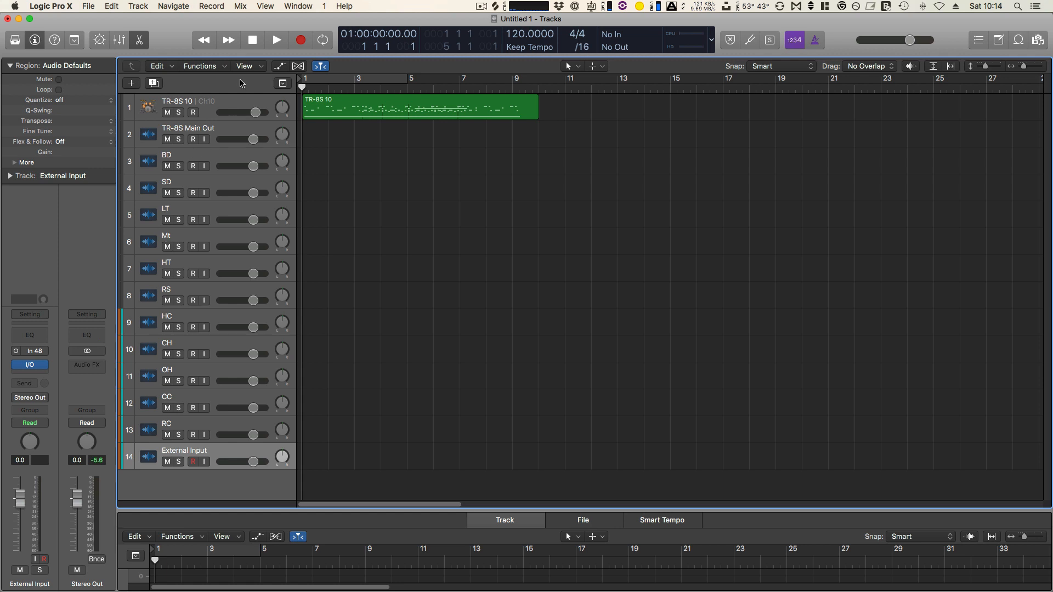
- Enable input monitoring on the audio tracks from TR-8S Main Out through RC and play the TR-8S 10 pattern to test them
click(276, 40)
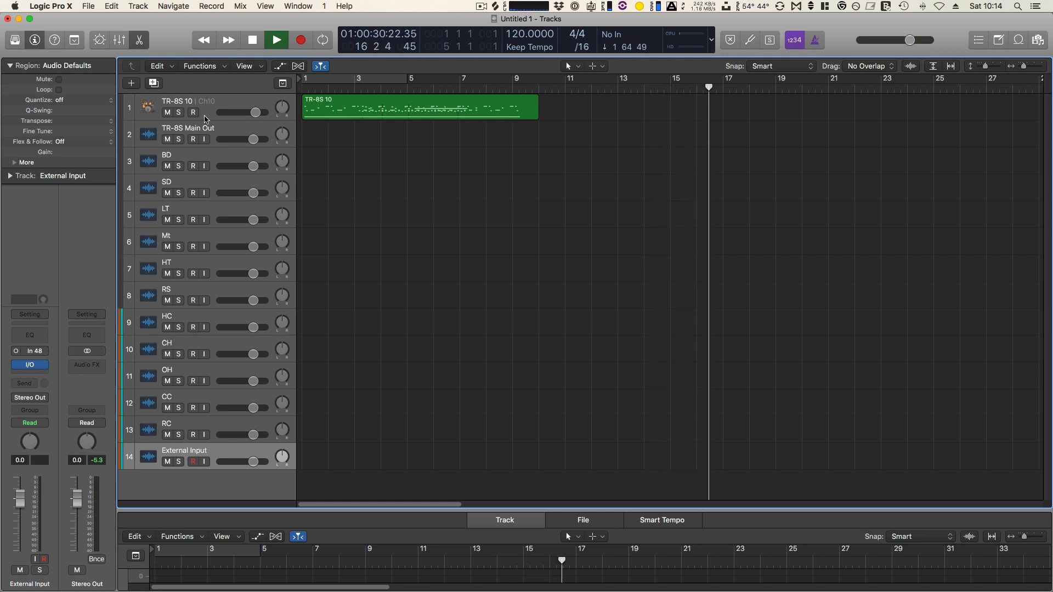
double_click(252, 40)
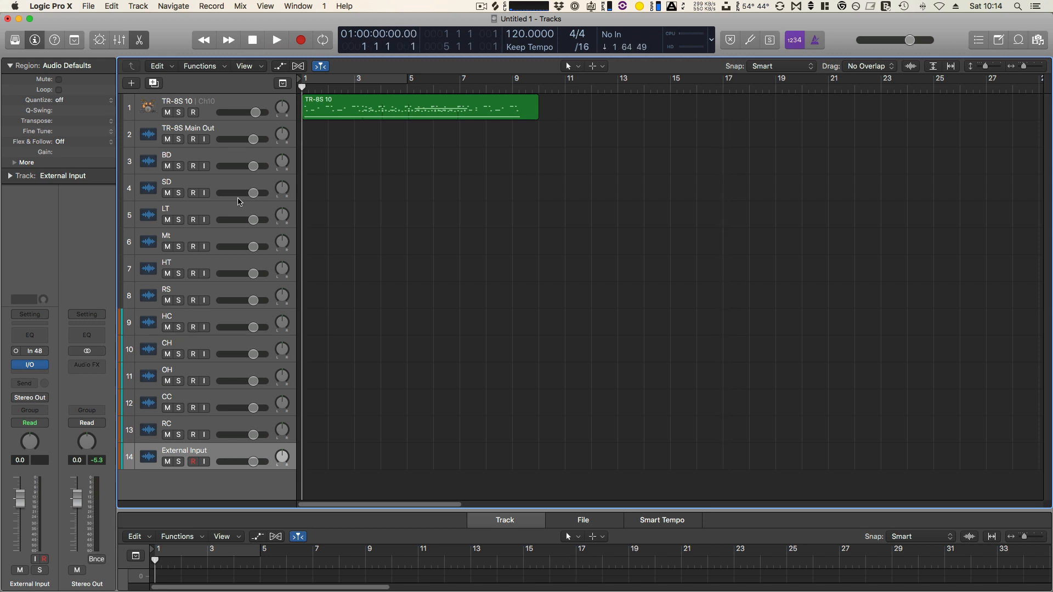
click(204, 139)
drag(204, 193, 207, 384)
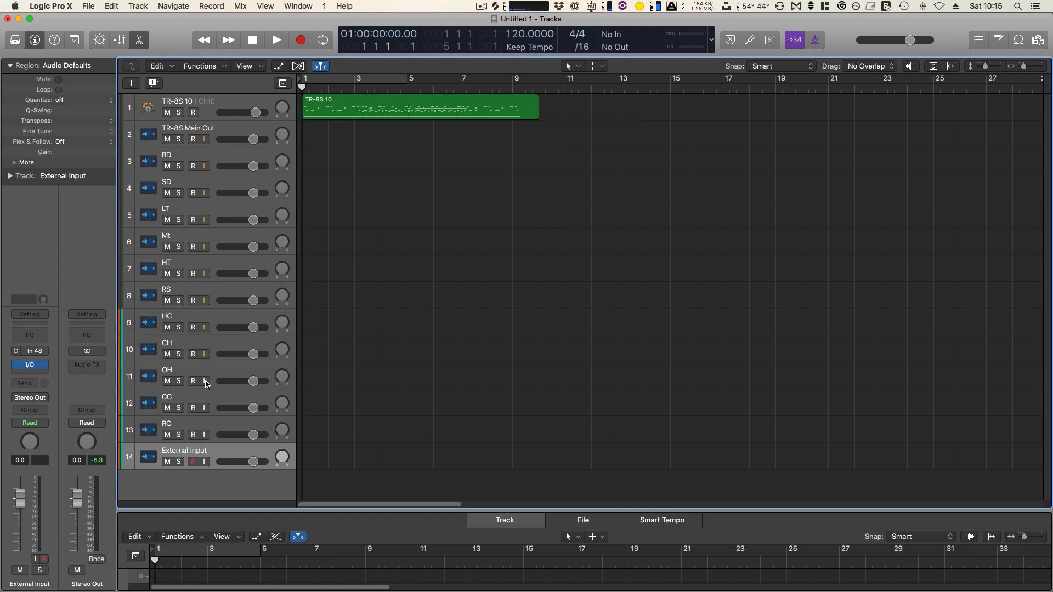
click(277, 40)
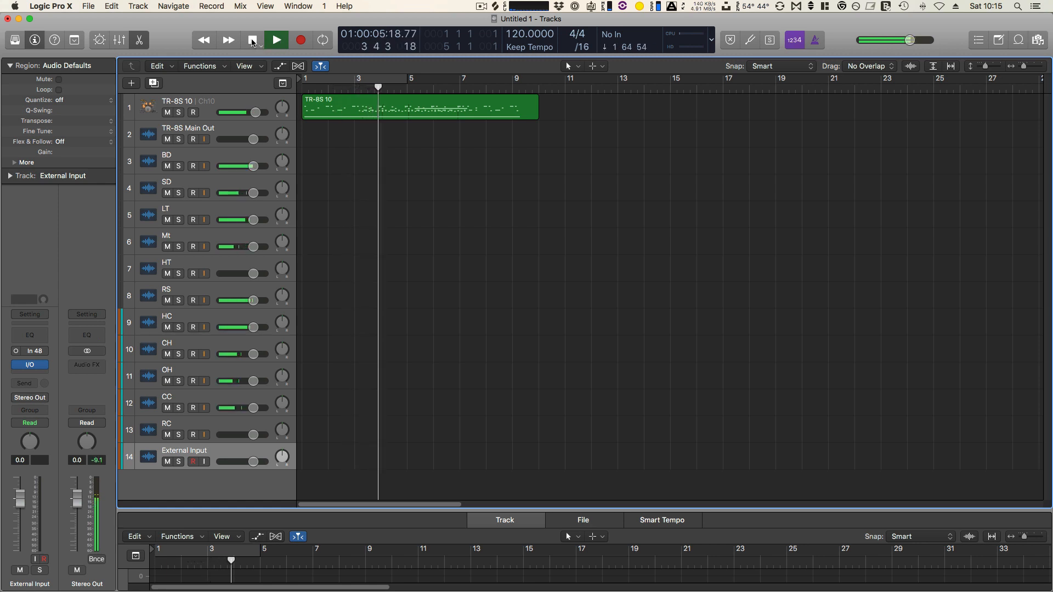
click(252, 40)
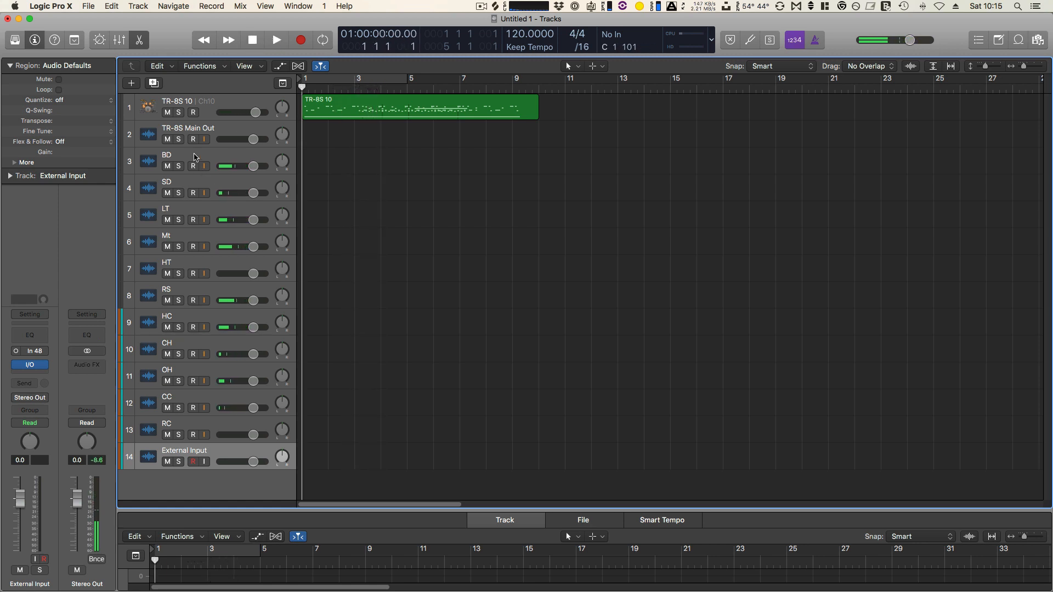
- Record-enable all audio tracks from TR-8S Main Out to External Input and record the TR-8S 10 pattern onto them from bar 1 past bar 10
click(194, 193)
click(193, 247)
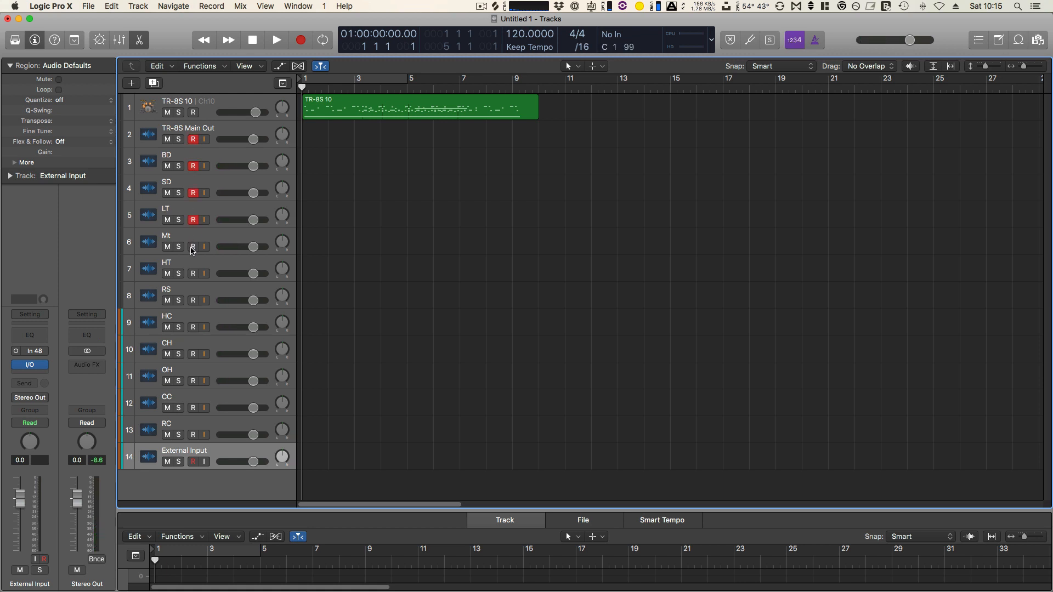
click(194, 301)
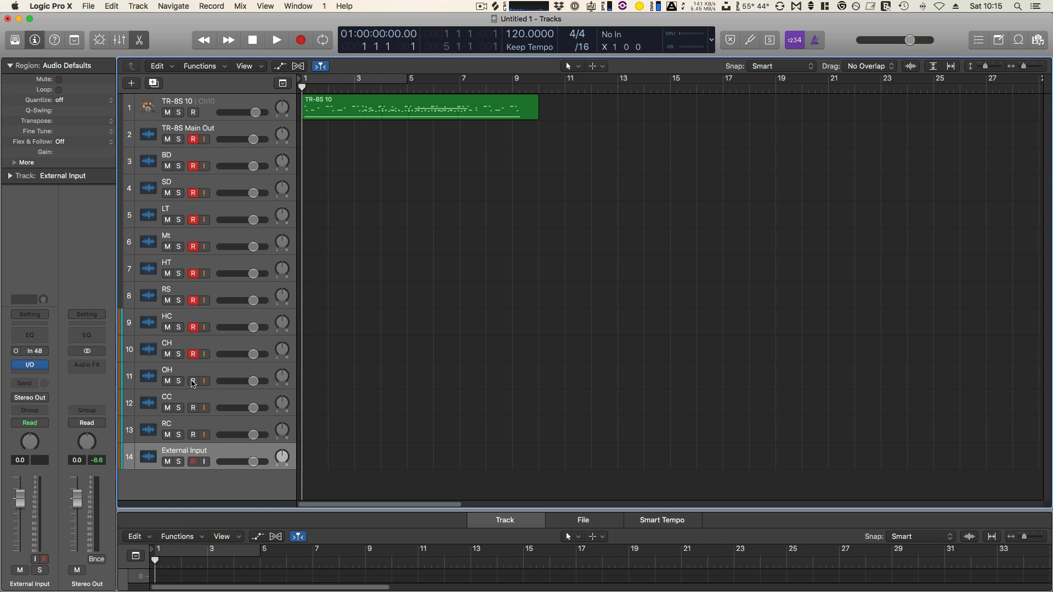
click(192, 435)
click(193, 462)
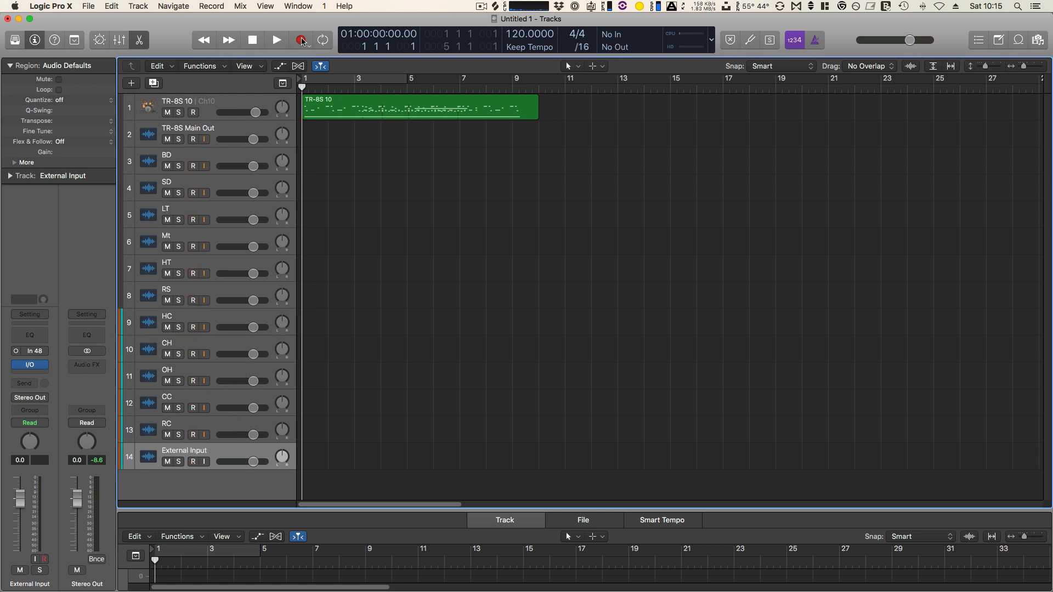
click(302, 41)
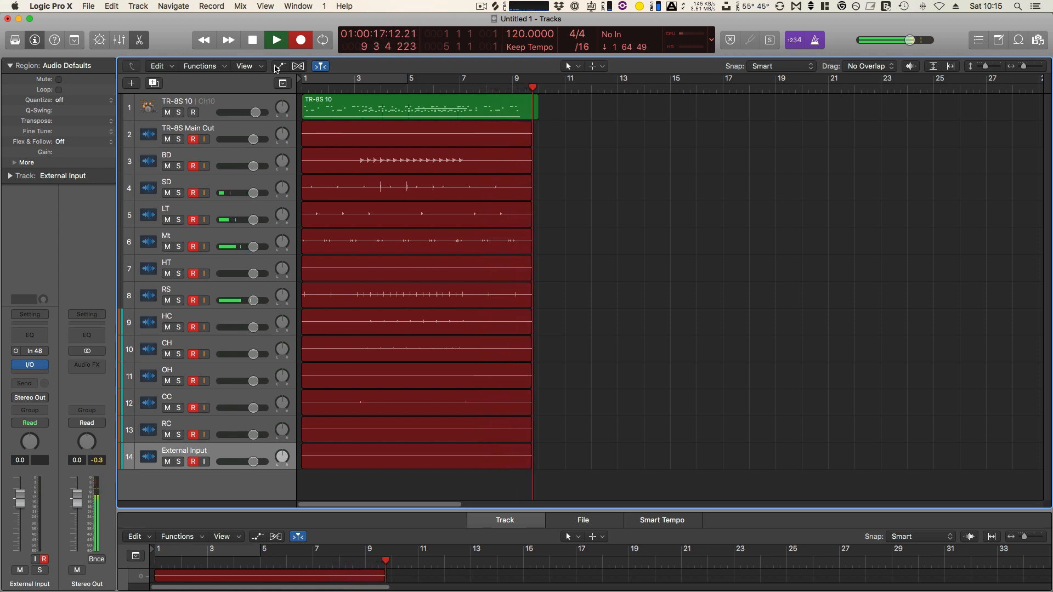
click(254, 40)
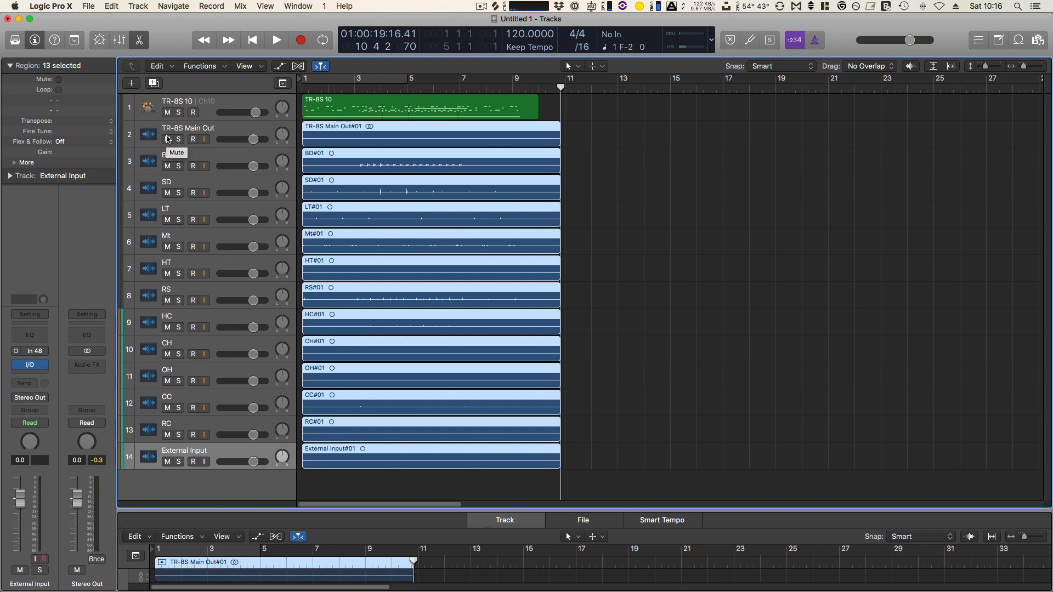
click(167, 113)
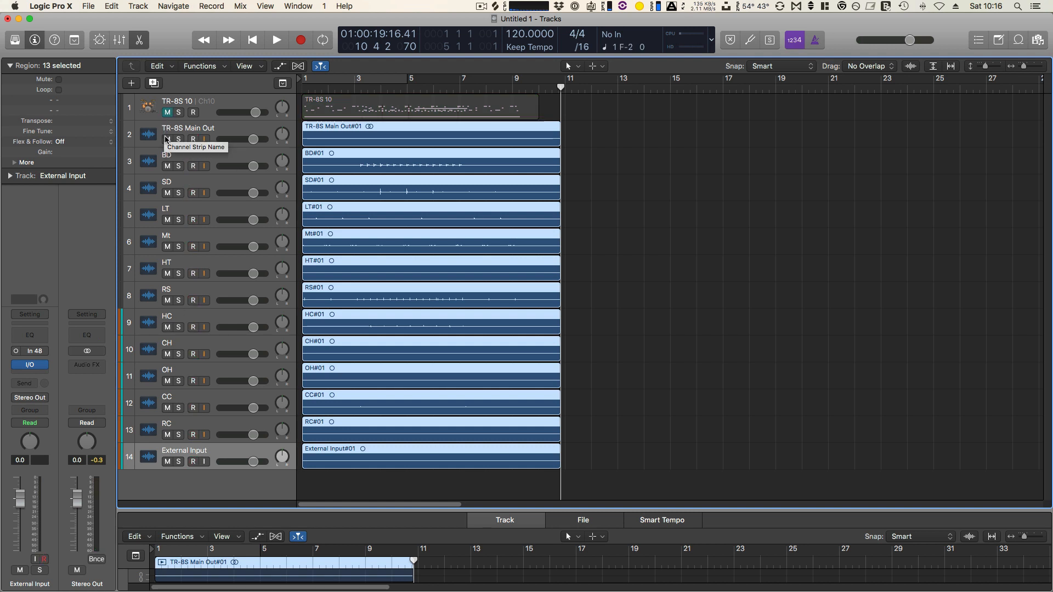
click(167, 139)
click(167, 166)
click(166, 139)
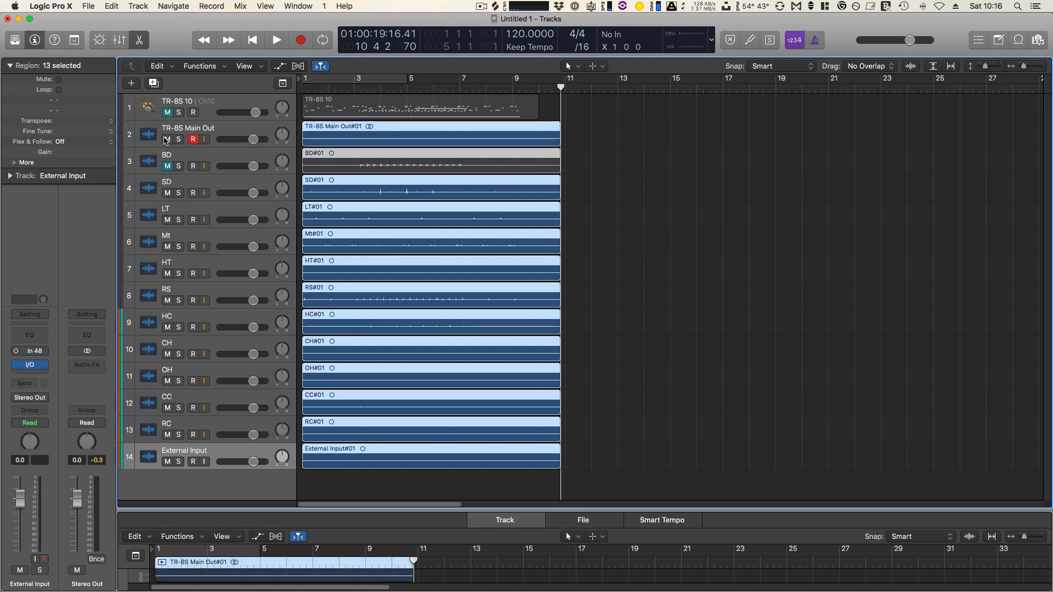
click(168, 166)
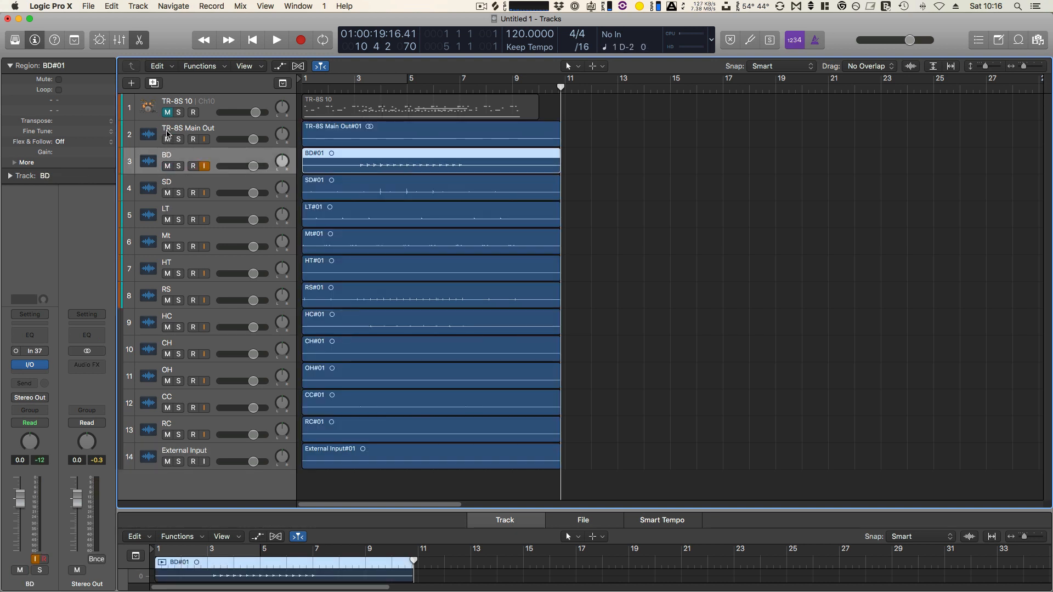
click(168, 113)
- Group the tracks from TR-8S Main Out to External Input into a Summing Stack
click(197, 131)
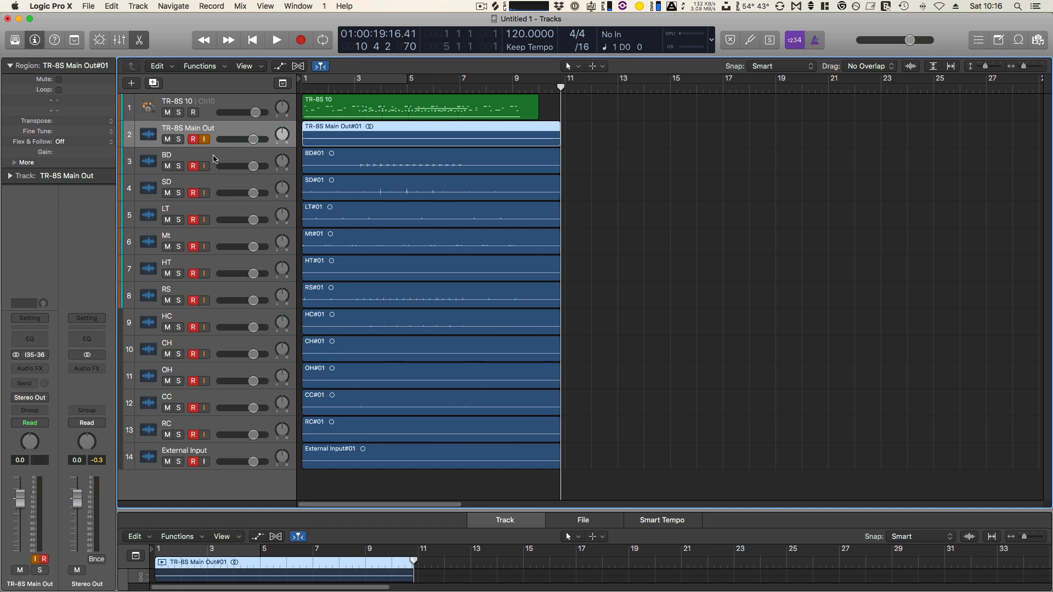
shift+click(228, 454)
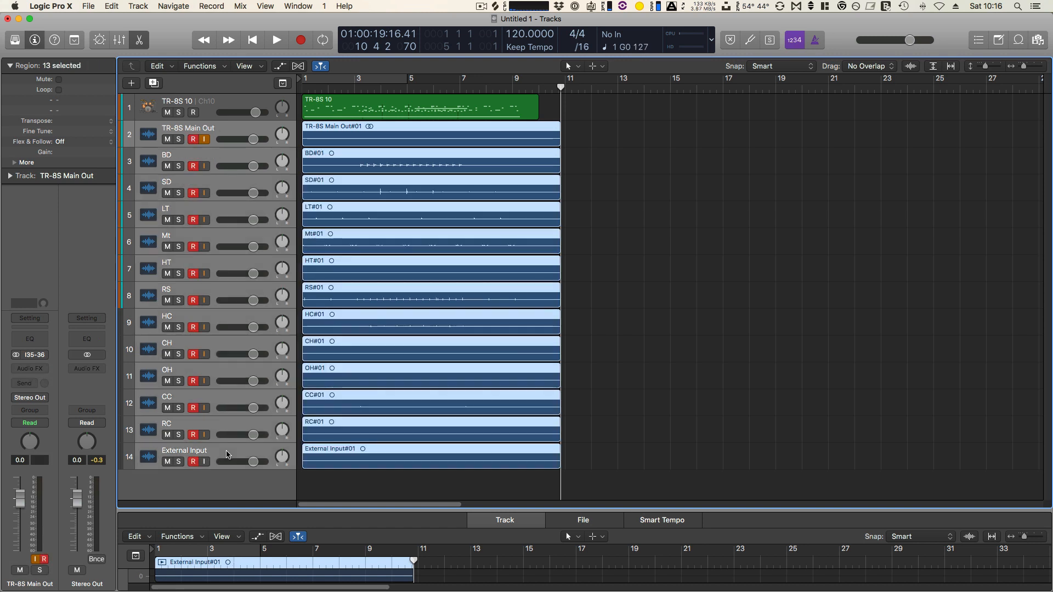
right_click(228, 454)
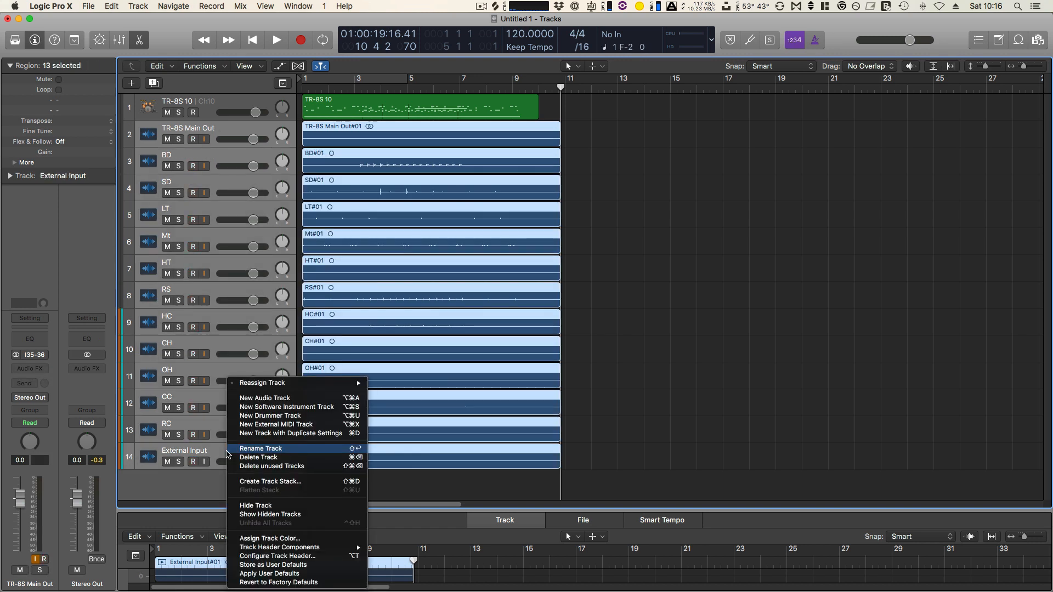
click(285, 483)
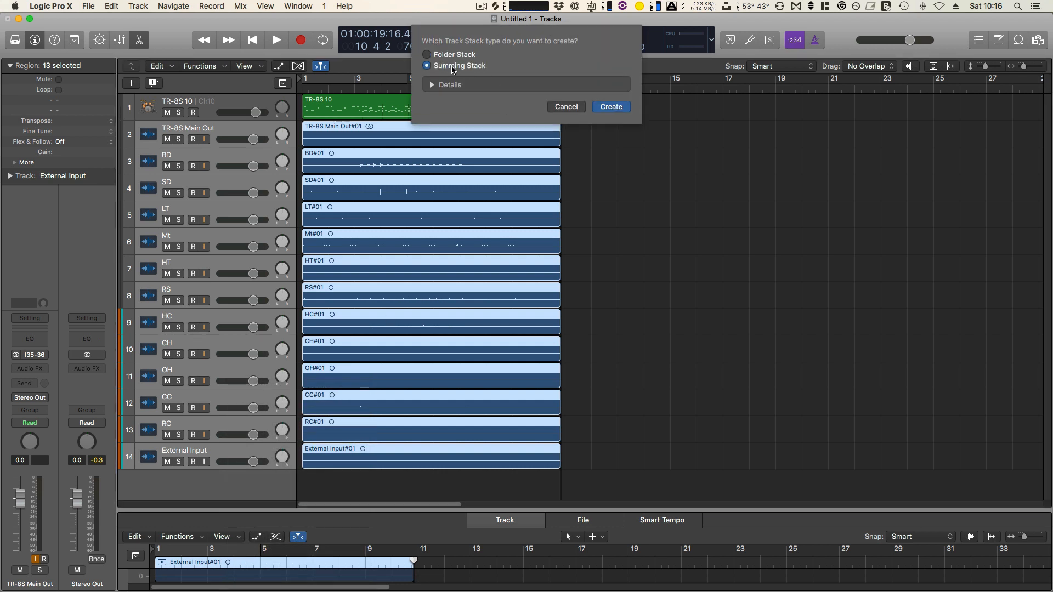
click(600, 108)
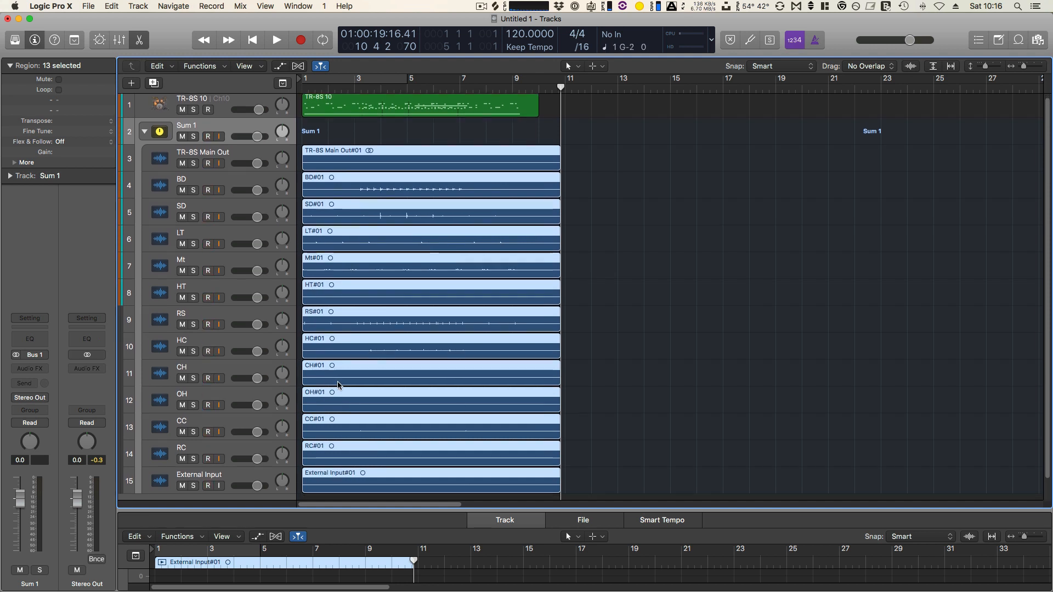
- Create a new audio track below the External Input track
scroll(338, 385, down, 1)
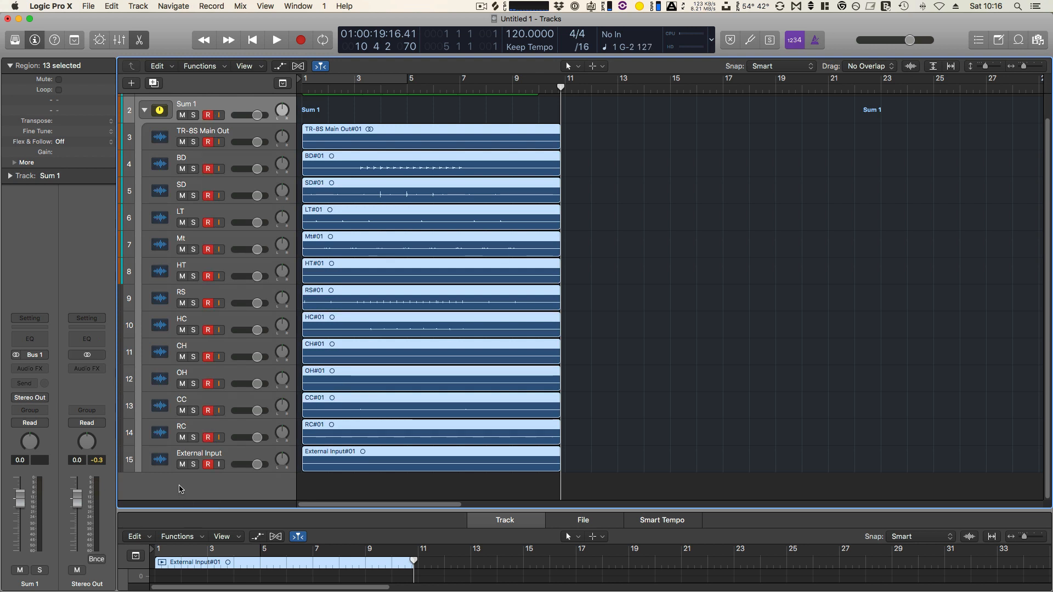
right_click(180, 489)
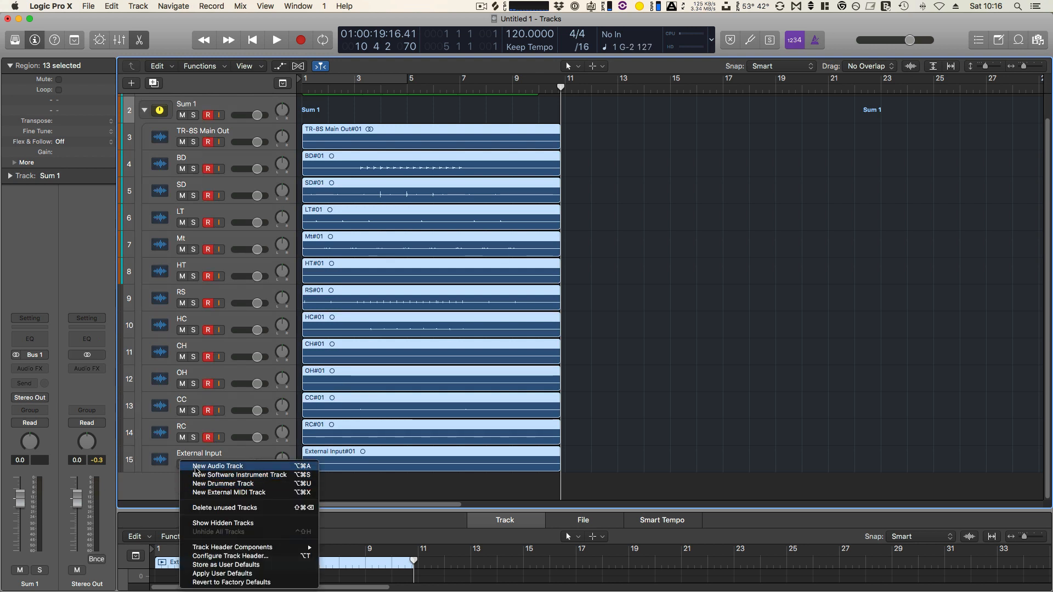
click(307, 489)
double_click(312, 480)
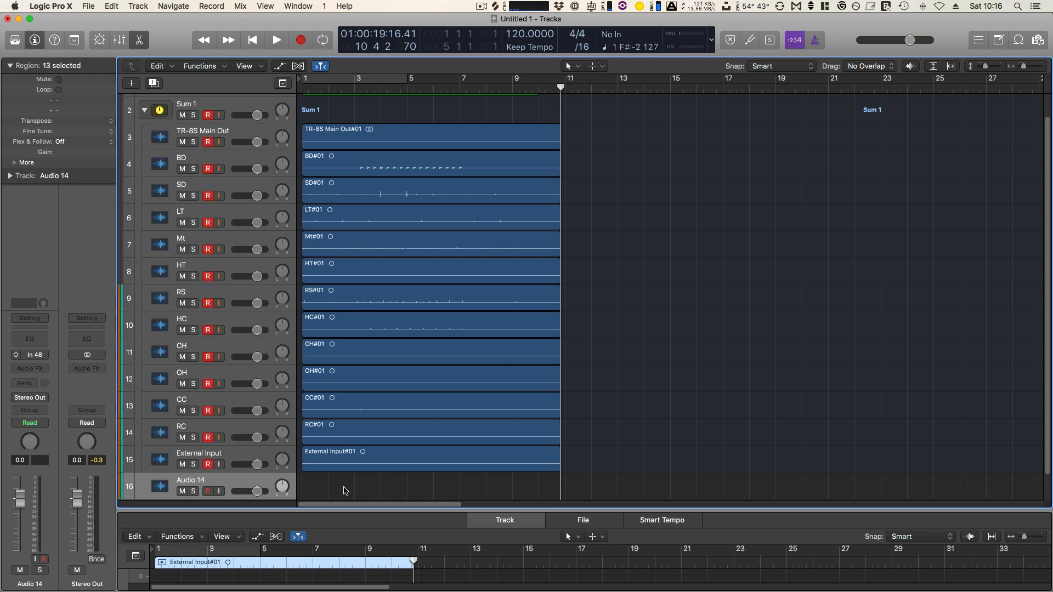
- Rename the Audio 14 track as BD
double_click(193, 481)
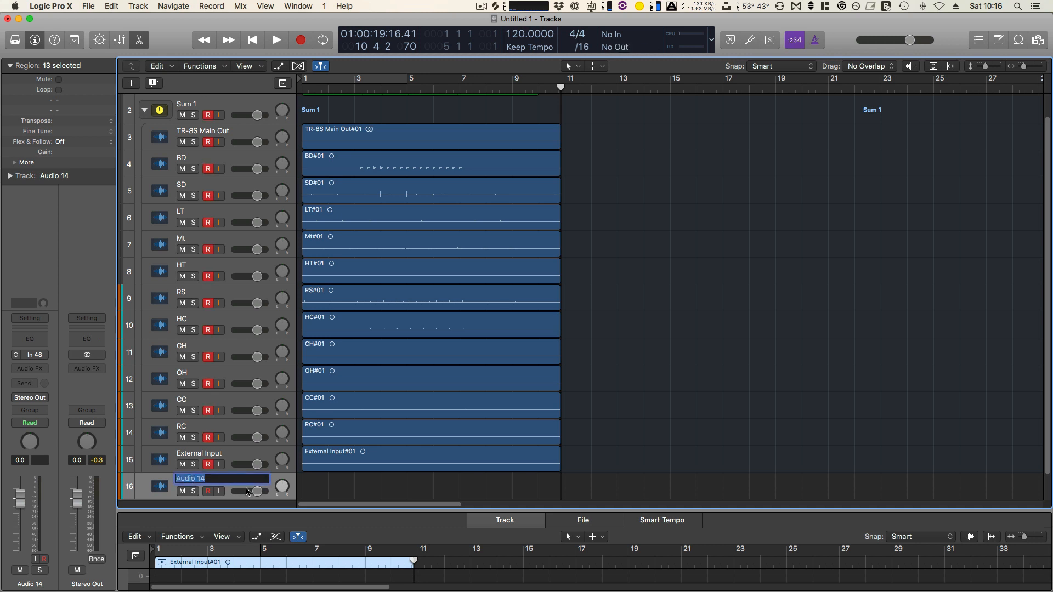
text(BD)
key(Return)
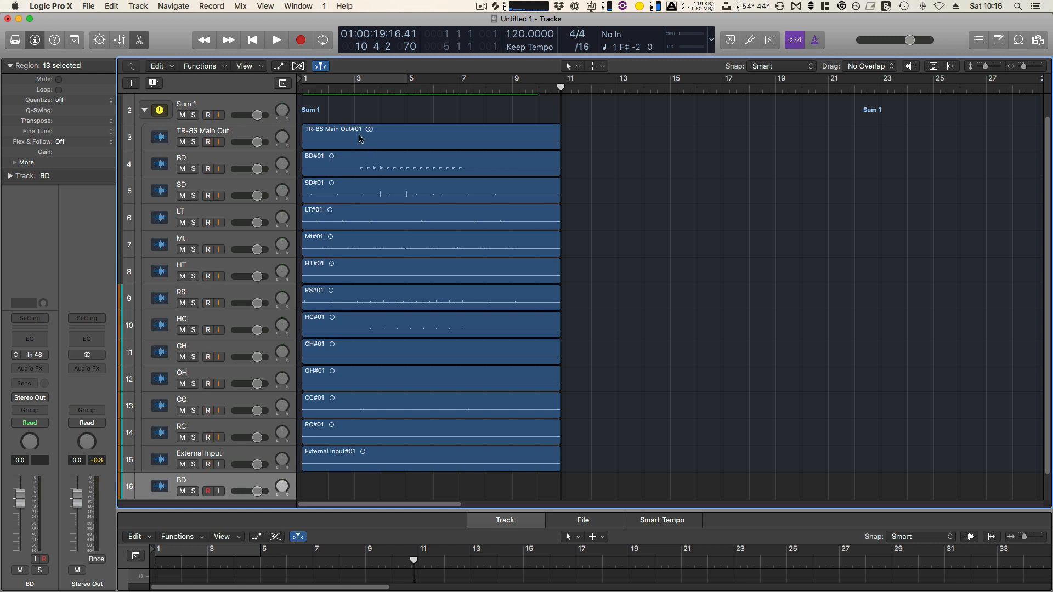
- Move the TR-8S Main Out#01 region onto the new track below External Input and rename that track as Stereo Outs
drag(359, 138, 361, 491)
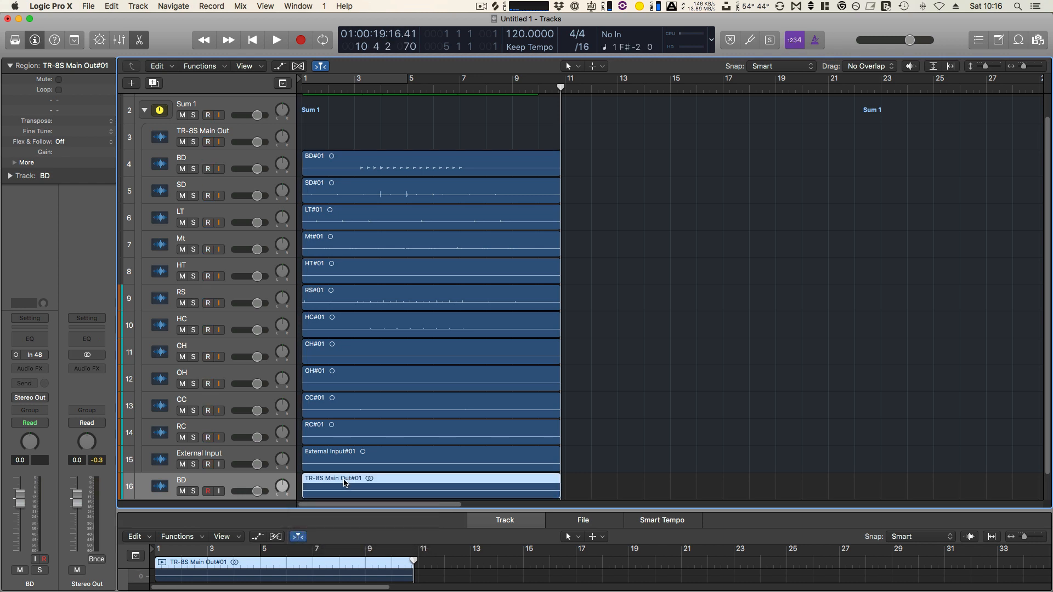
double_click(181, 480)
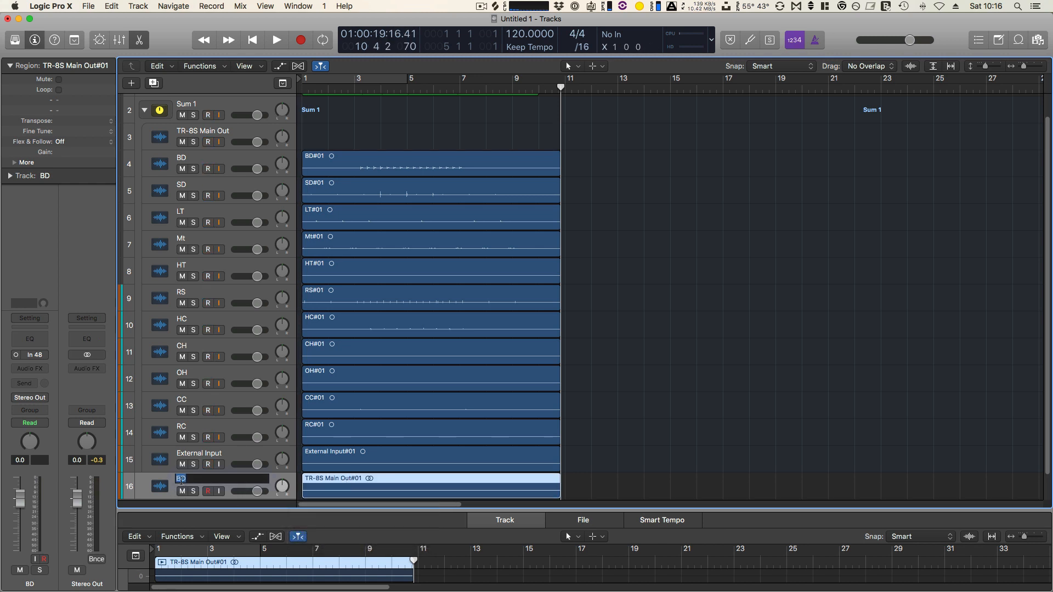
text(Ste)
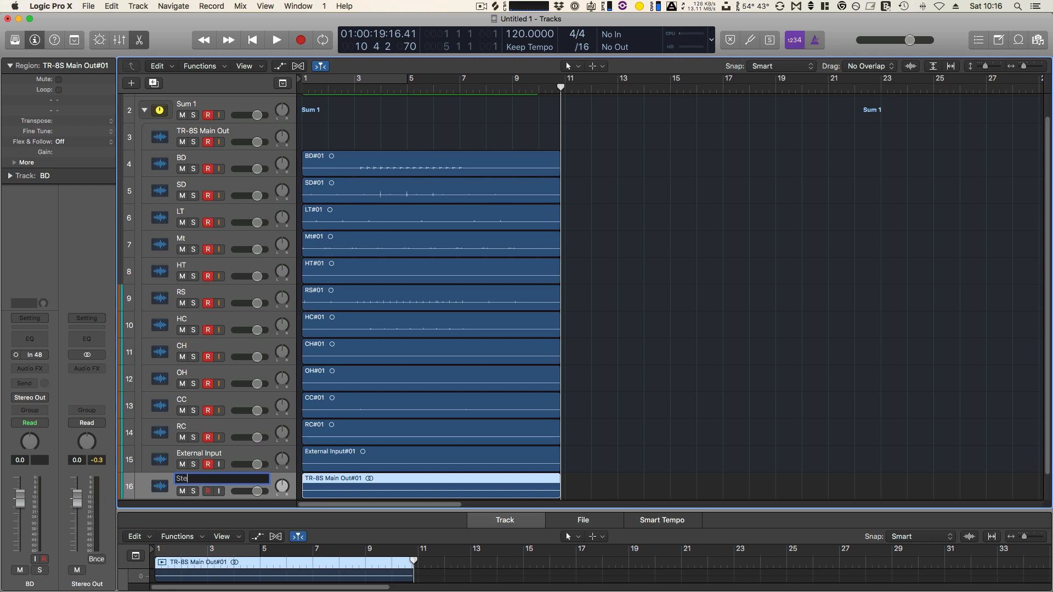
text(ro)
key(Return)
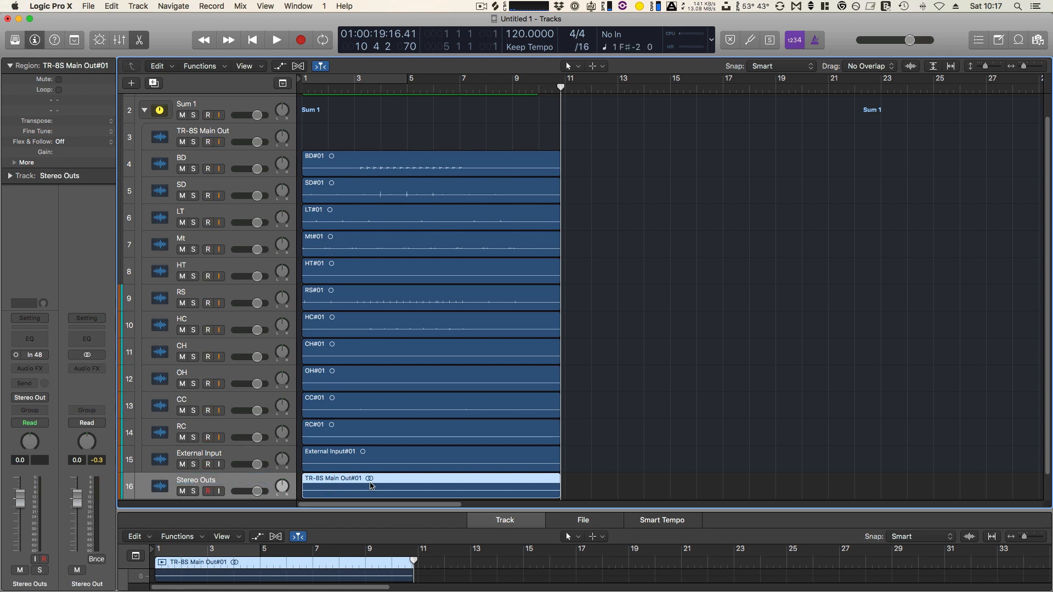
- Create an audio track named BD below Stereo Outs and move the BD#01 region onto it
scroll(191, 505, down, 2)
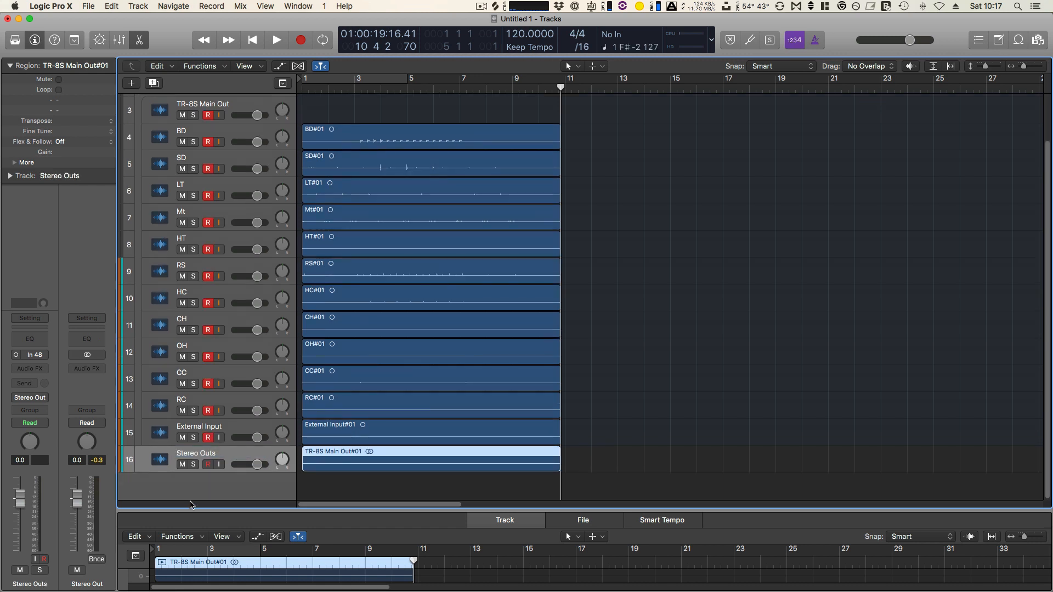
right_click(184, 489)
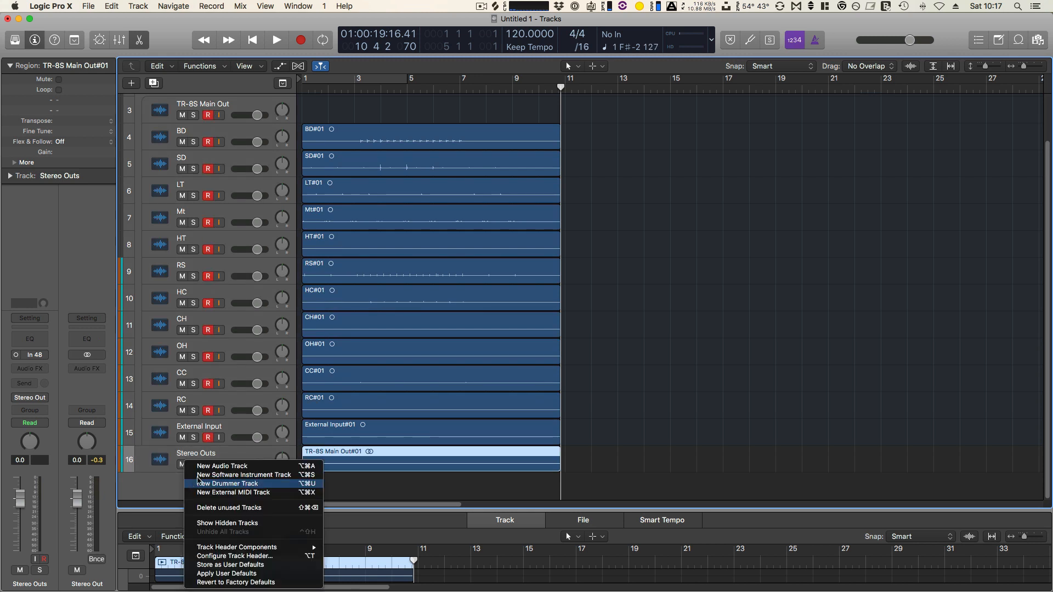
click(202, 467)
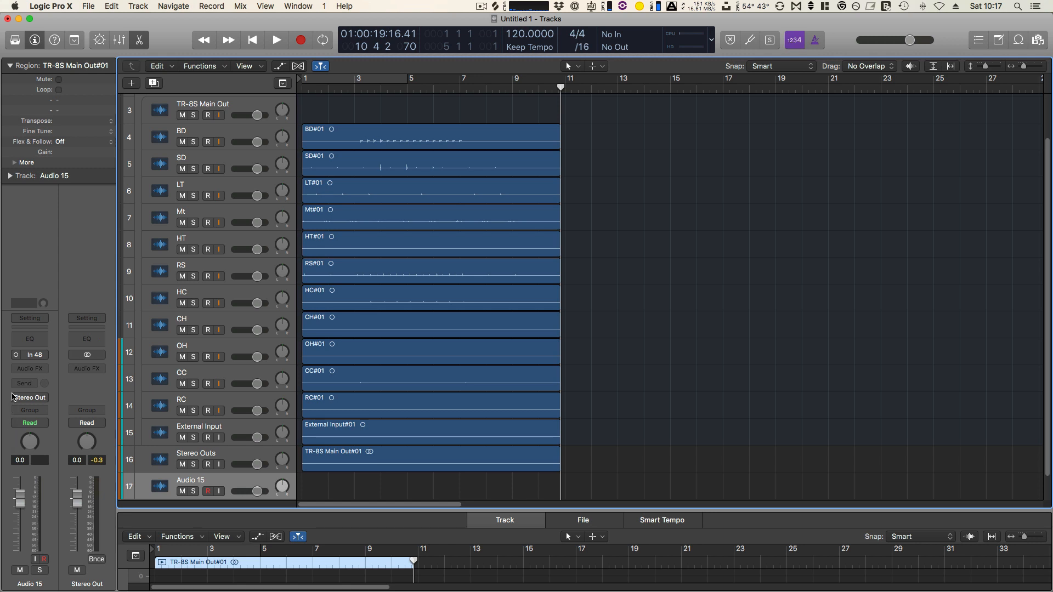
double_click(195, 480)
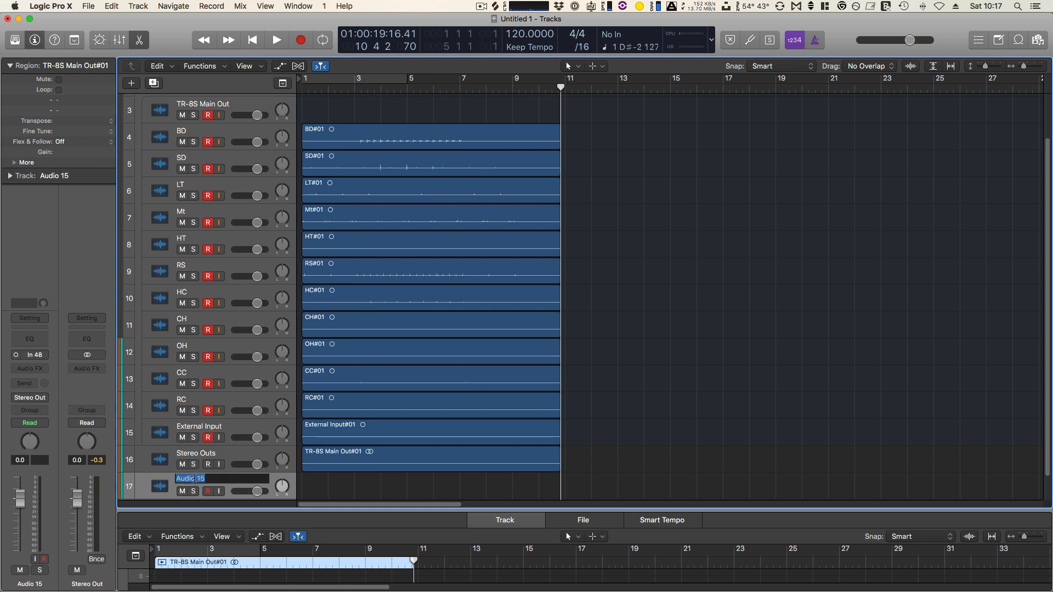
text(BD)
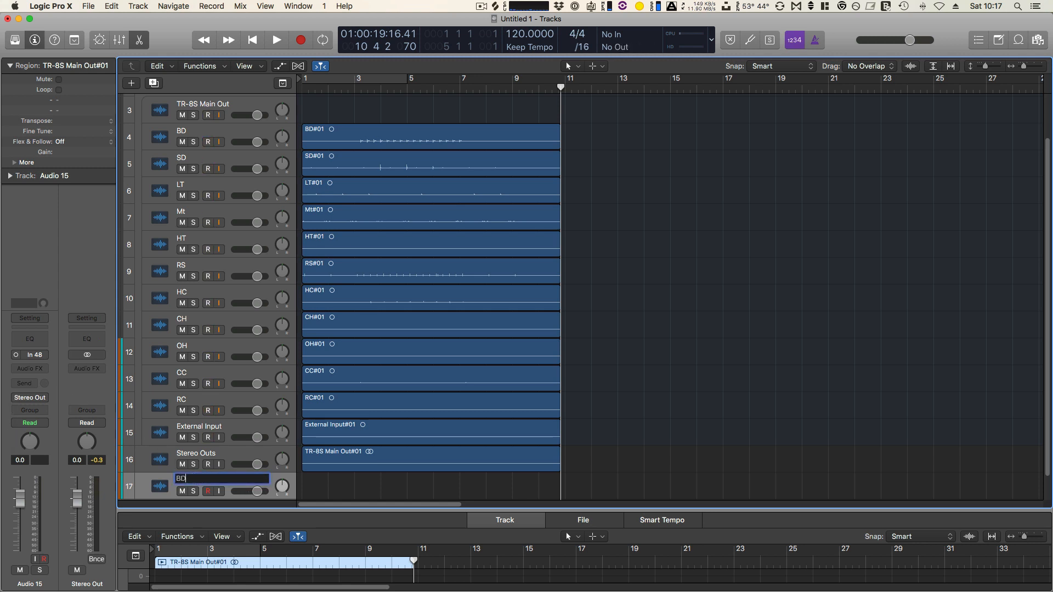
key(Return)
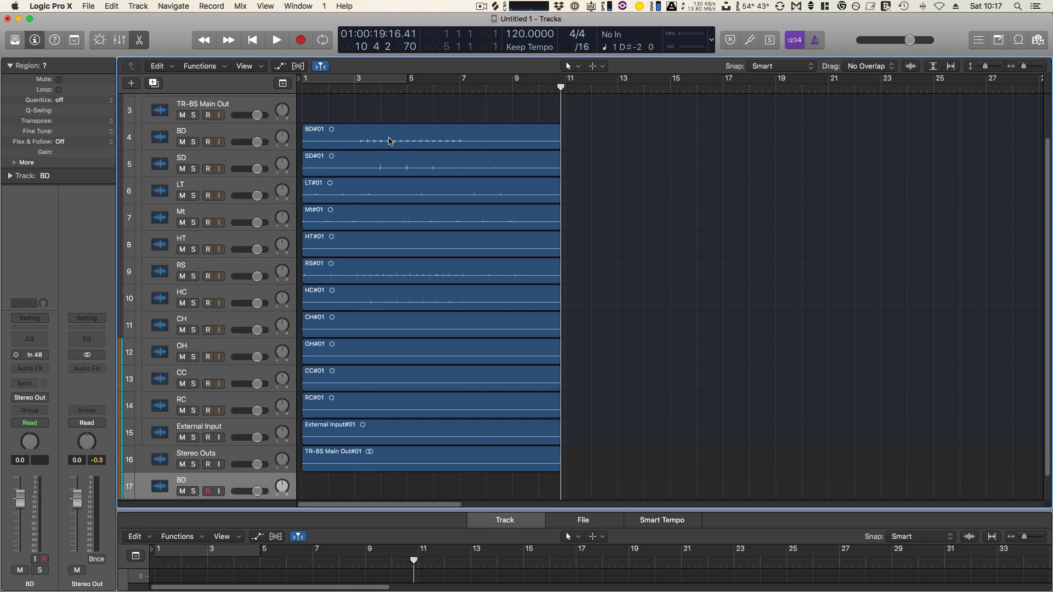
click(356, 137)
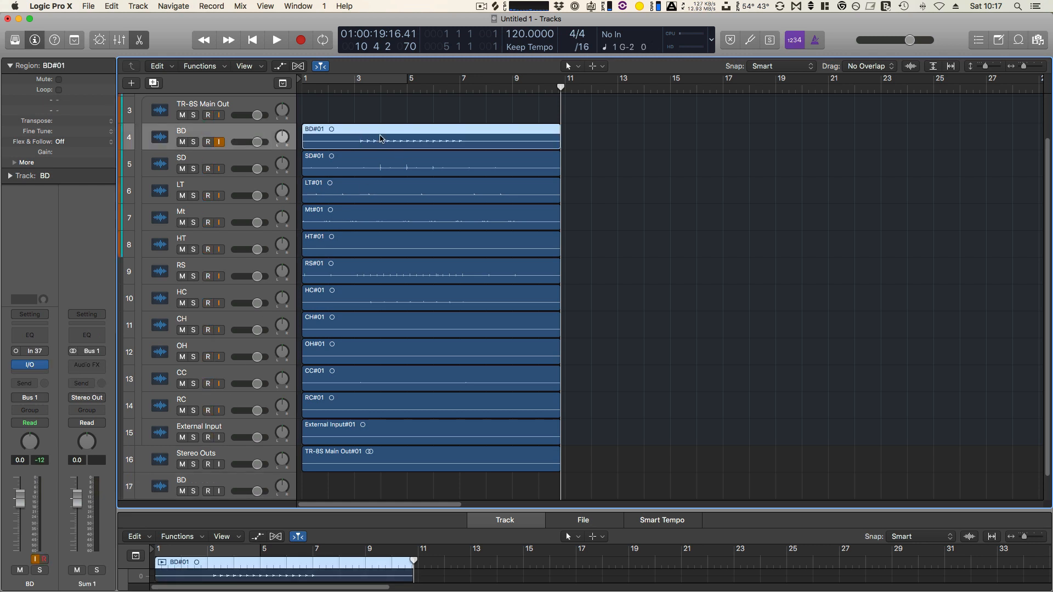
drag(372, 130, 371, 486)
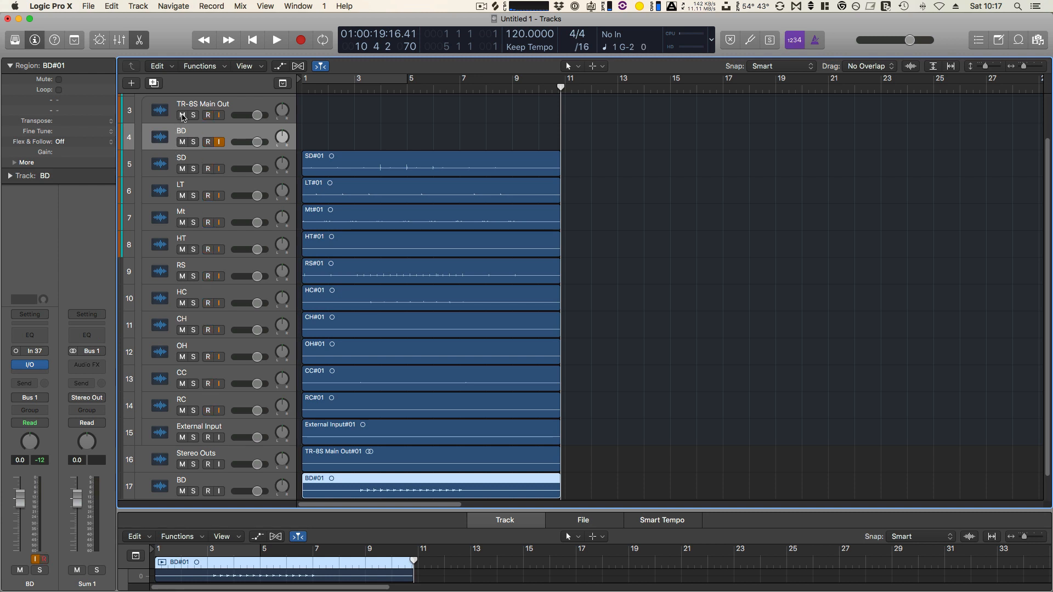
- Mute the stack's tracks from BD through External Input and play the project from the beginning
drag(182, 143, 187, 446)
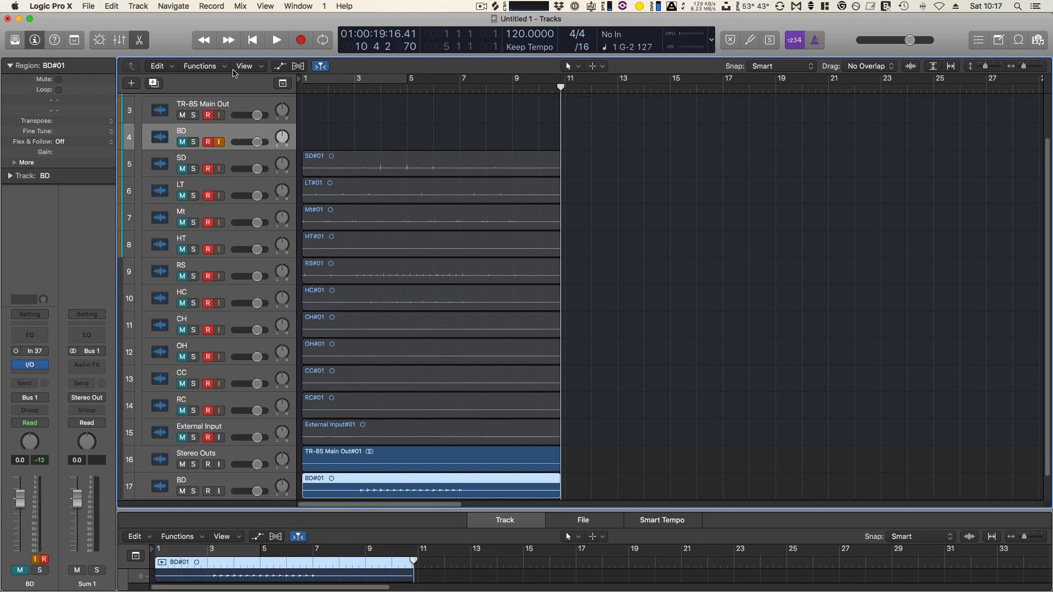
click(252, 40)
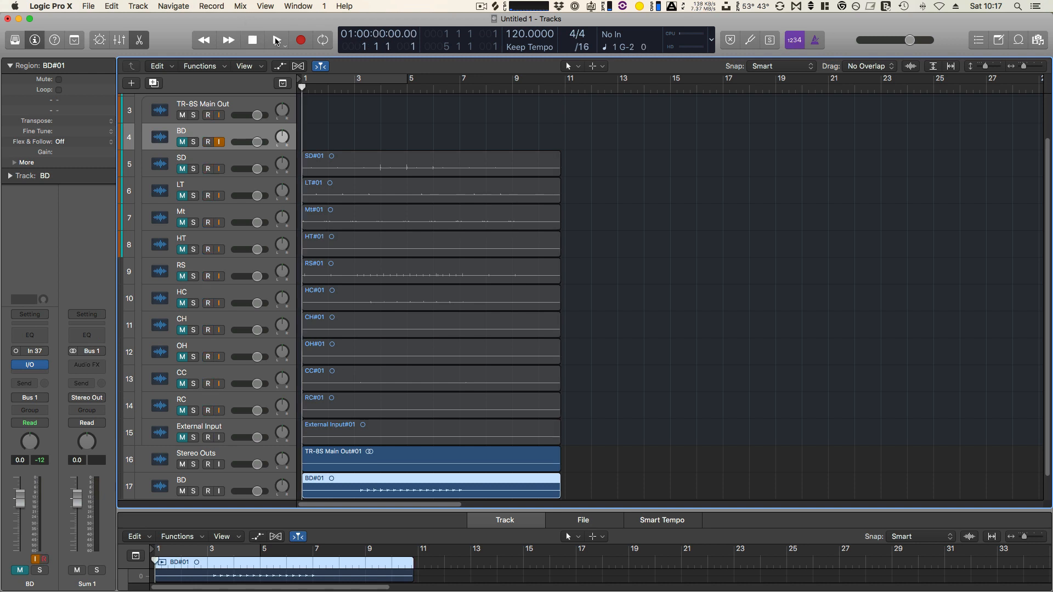
click(277, 40)
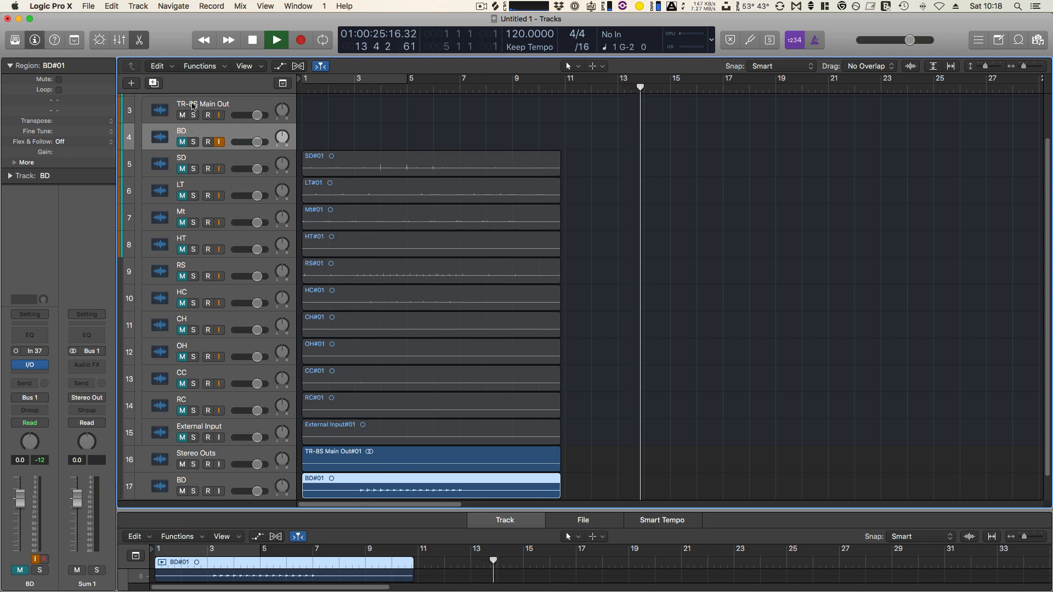
- Collapse the Sum 1 stack and mute it
scroll(192, 106, up, 3)
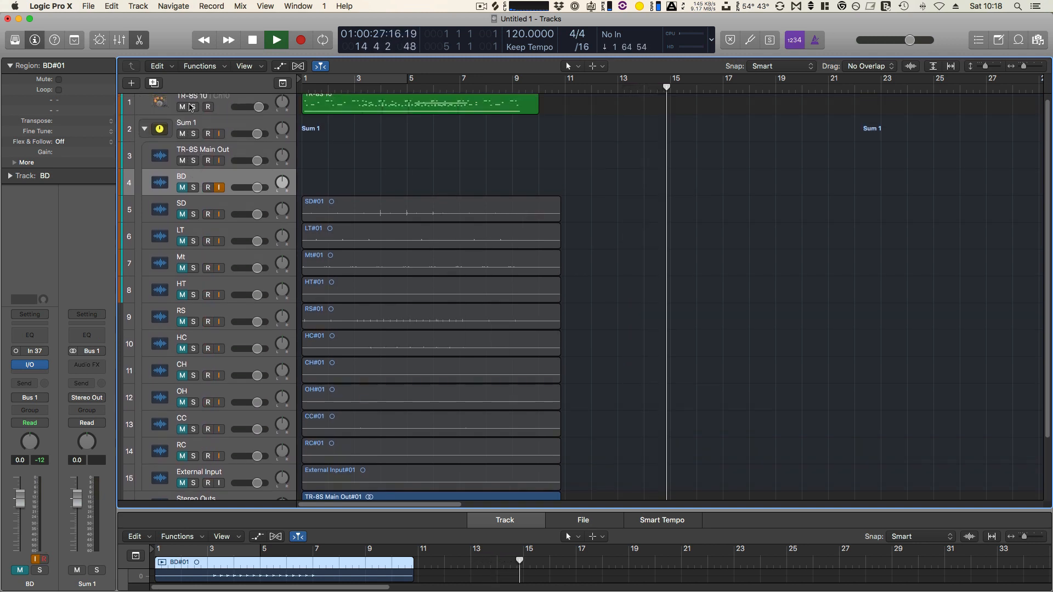
click(144, 128)
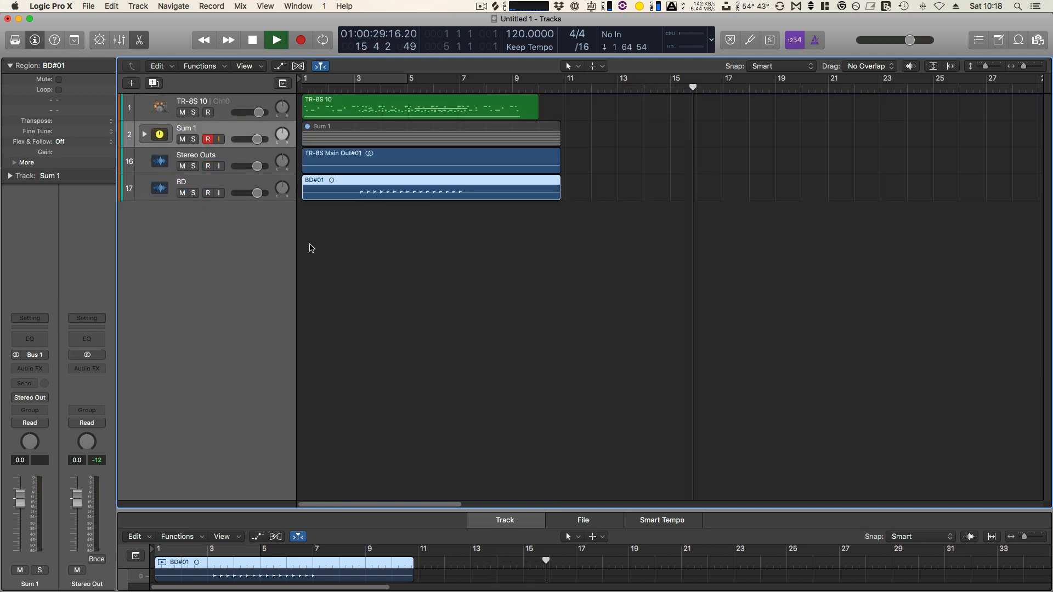
click(184, 140)
click(208, 139)
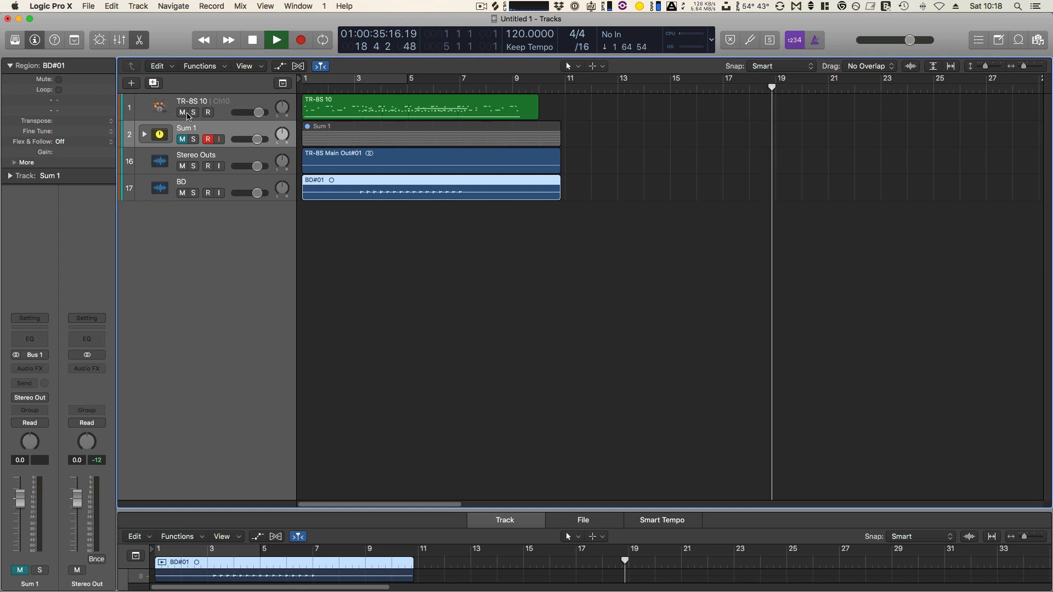
- Rename the Sum 1 stack as TR-8S recording
click(189, 129)
double_click(189, 128)
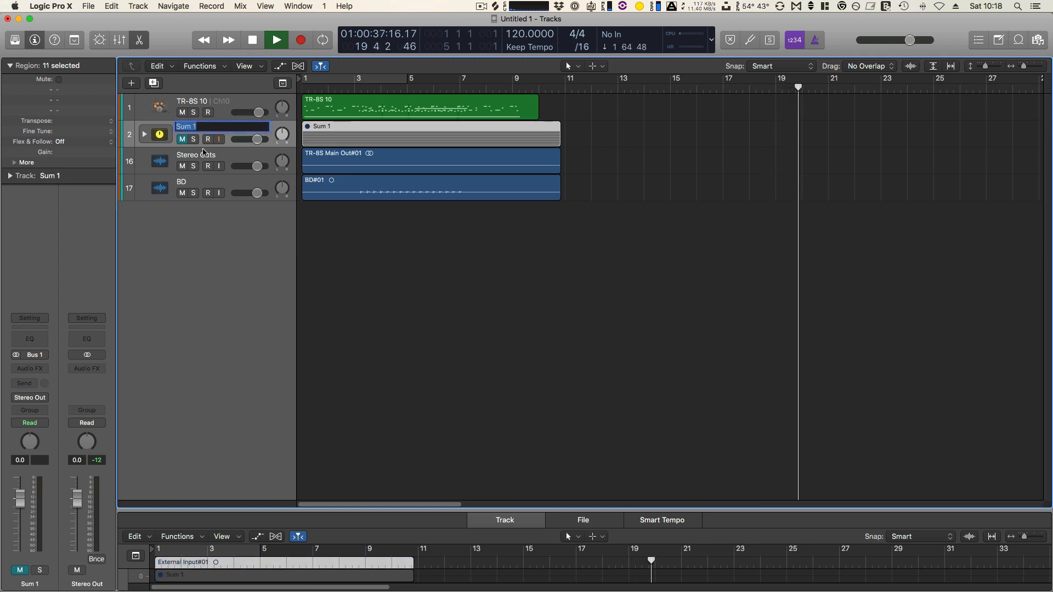
text(TR)
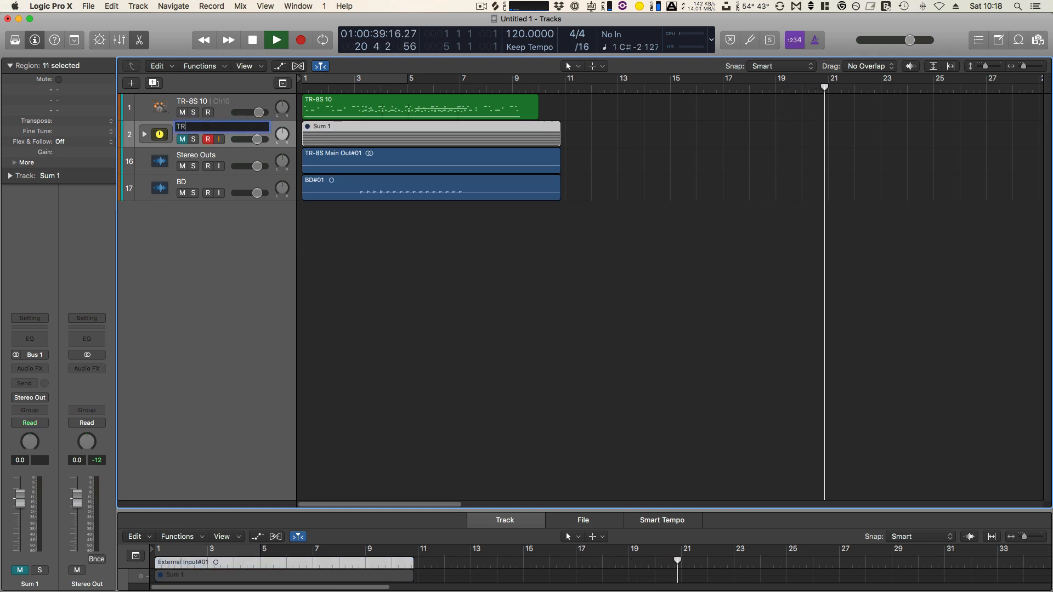
text(-8S reco)
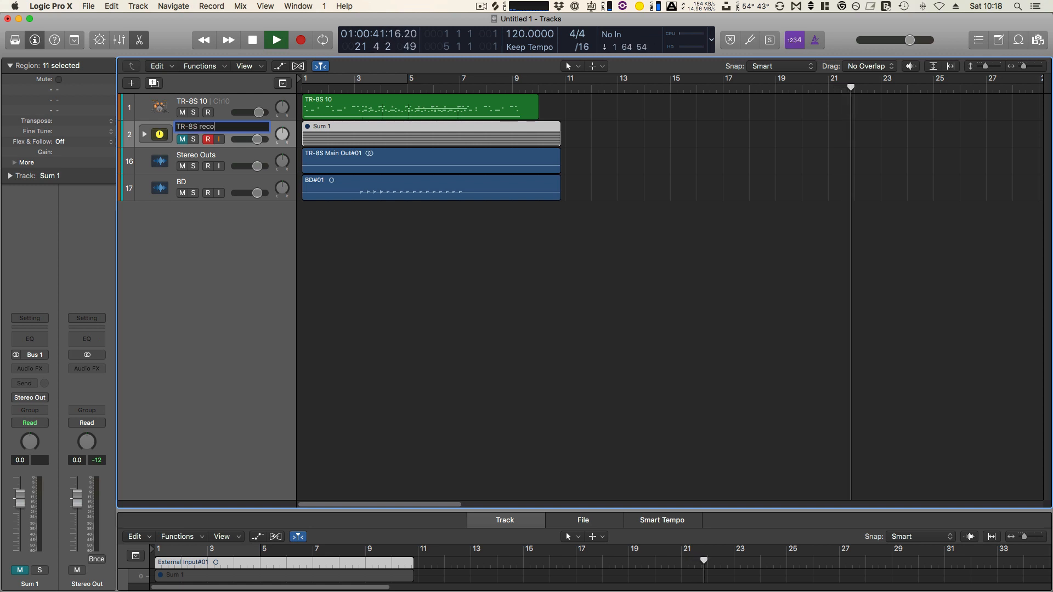
text(rding)
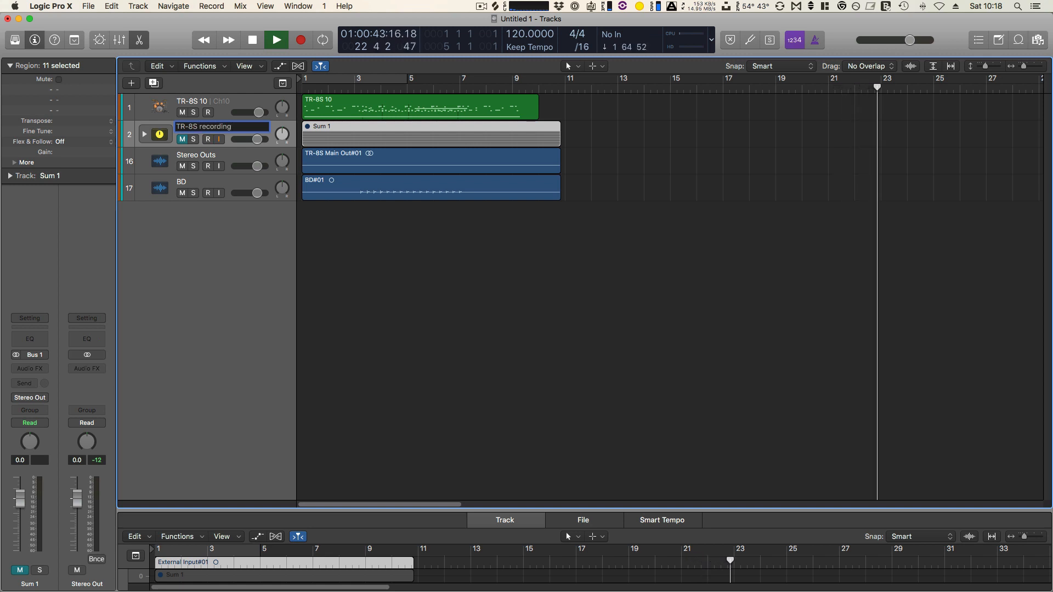
key(Return)
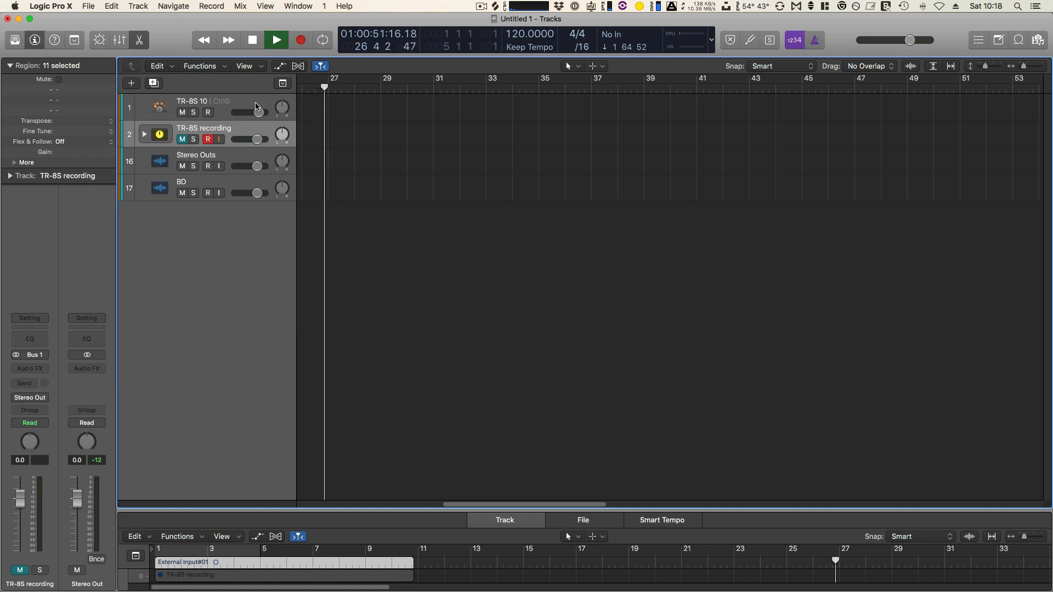
- Stop playback, return to the project start, and examine the TR-8S 10 MIDI region's notes in an enlarged Piano Roll
click(255, 42)
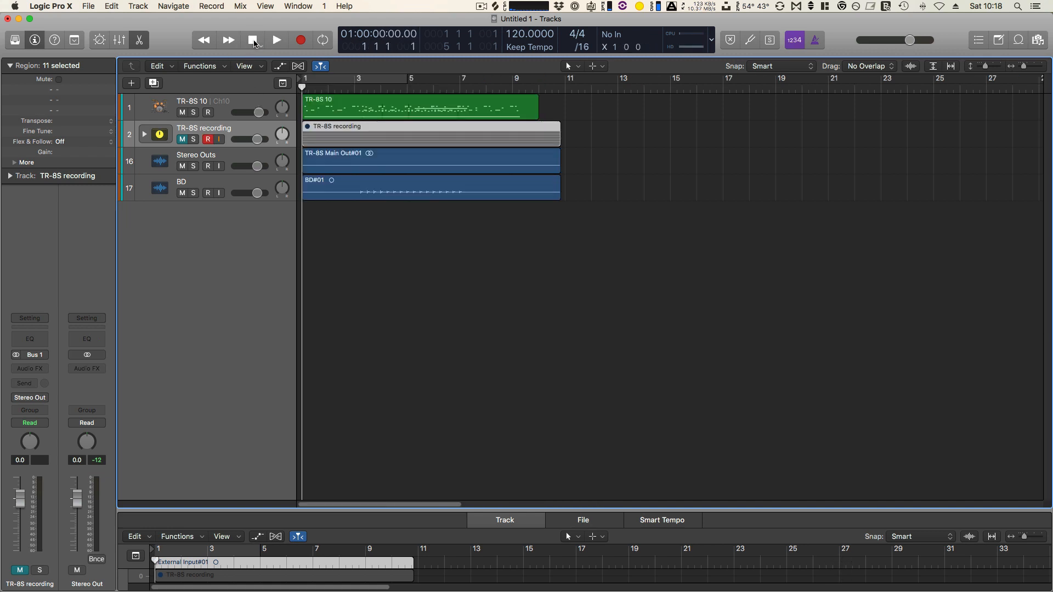
click(340, 107)
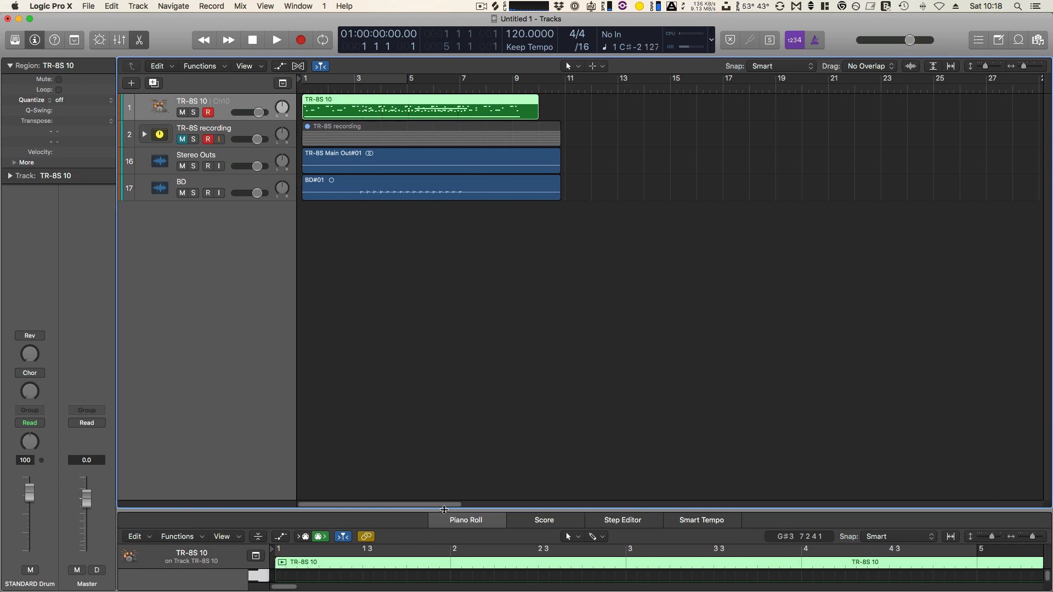
drag(445, 509, 444, 263)
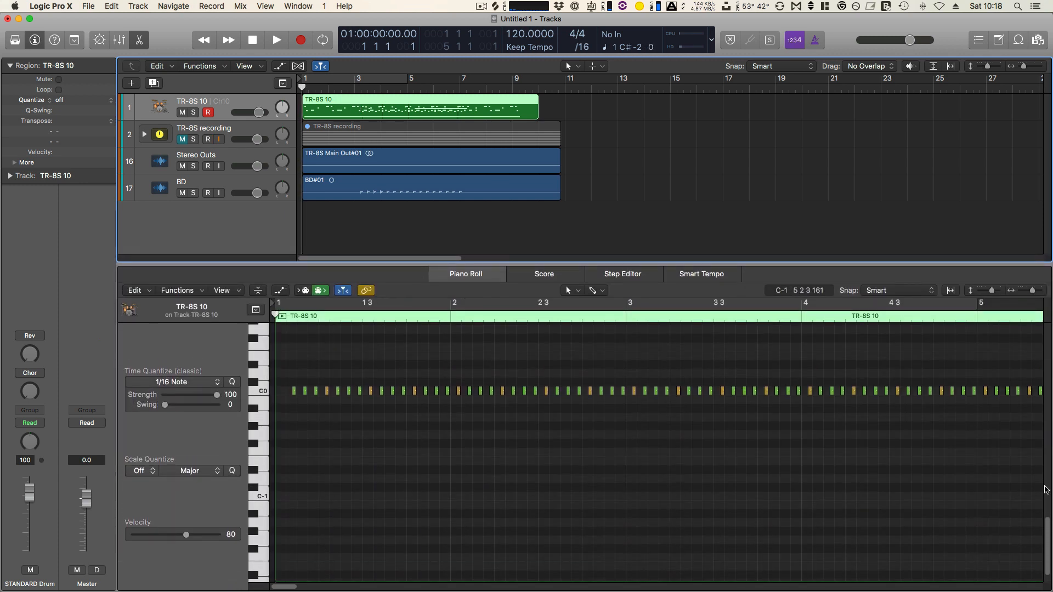
drag(1047, 529, 1049, 488)
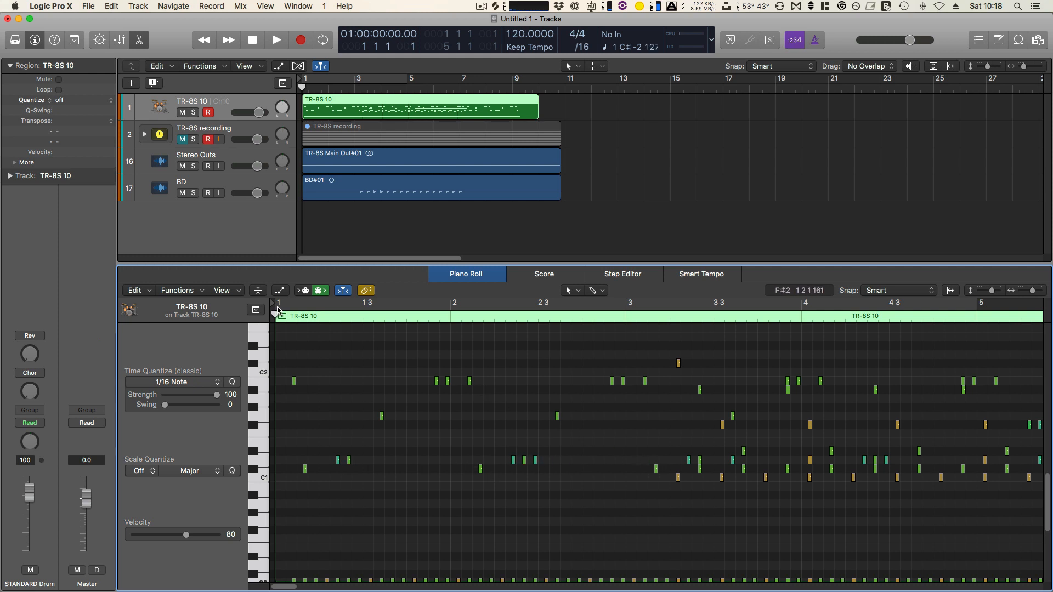
- Shrink the Piano Roll and separate the TR-8S 10 MIDI region by note pitch
drag(307, 267, 320, 548)
right_click(377, 105)
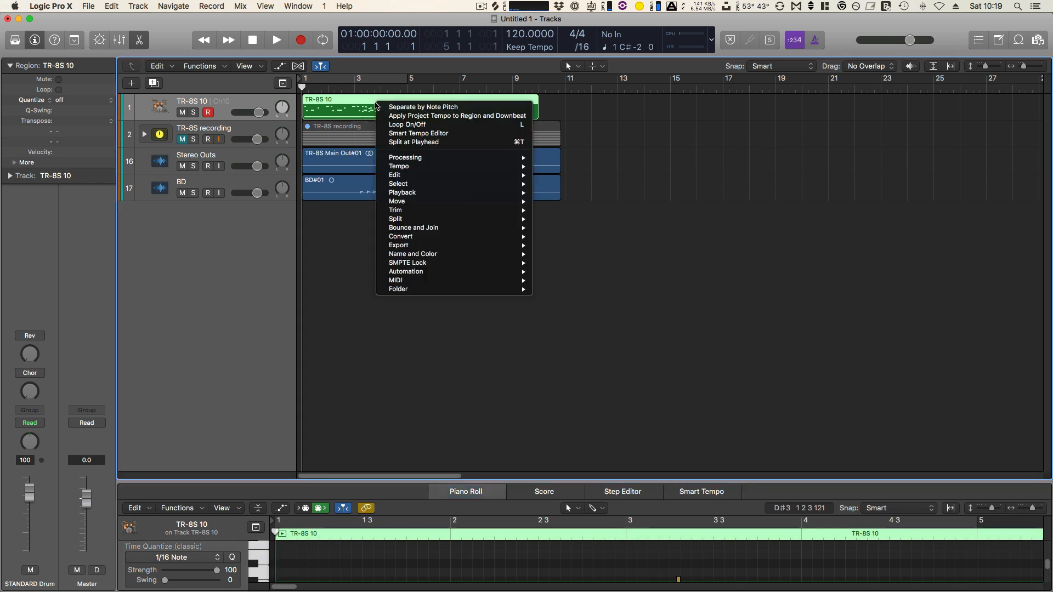
mouse_move(429, 282)
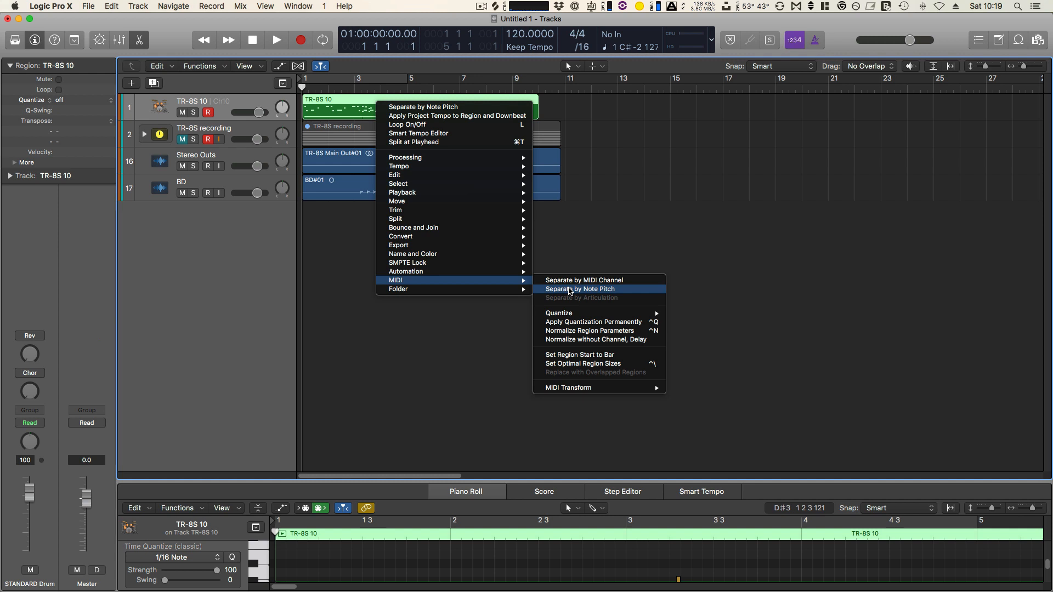
click(571, 290)
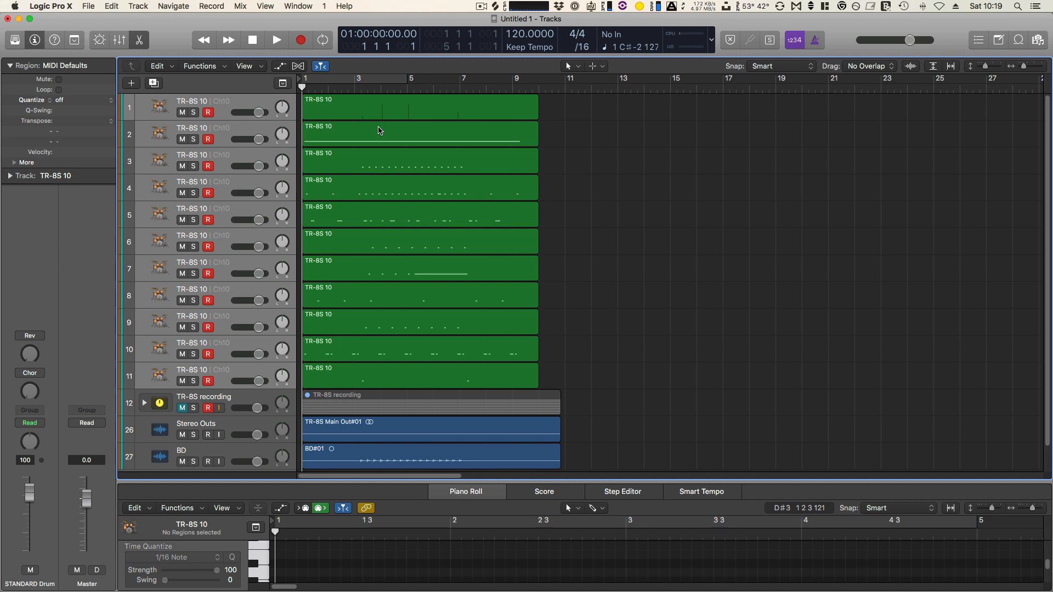
- Examine the notes of each separated TR-8S 10 region on tracks 2 through 11 in the Piano Roll
click(355, 133)
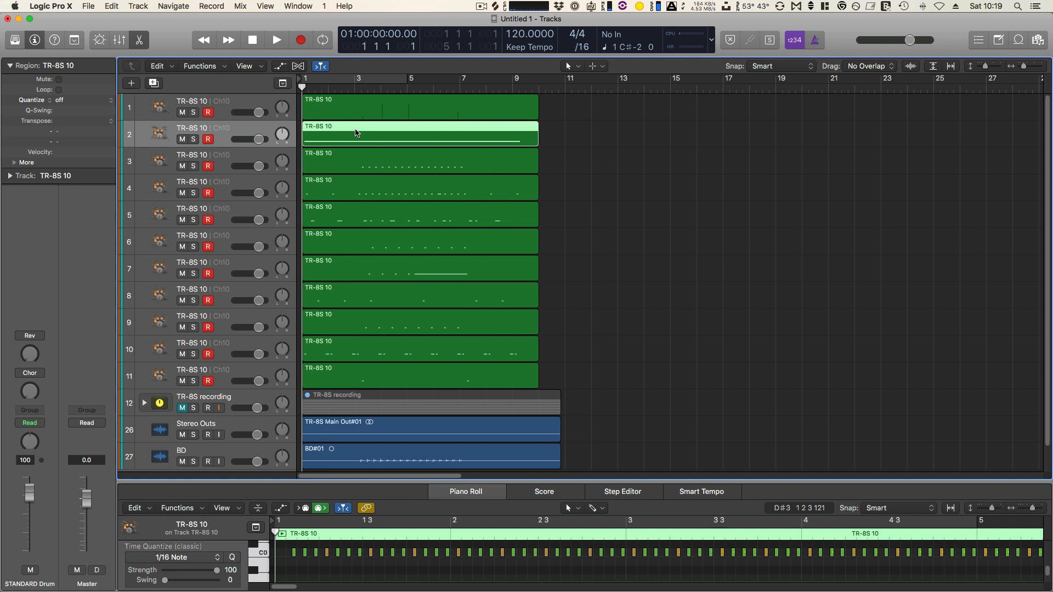
click(356, 159)
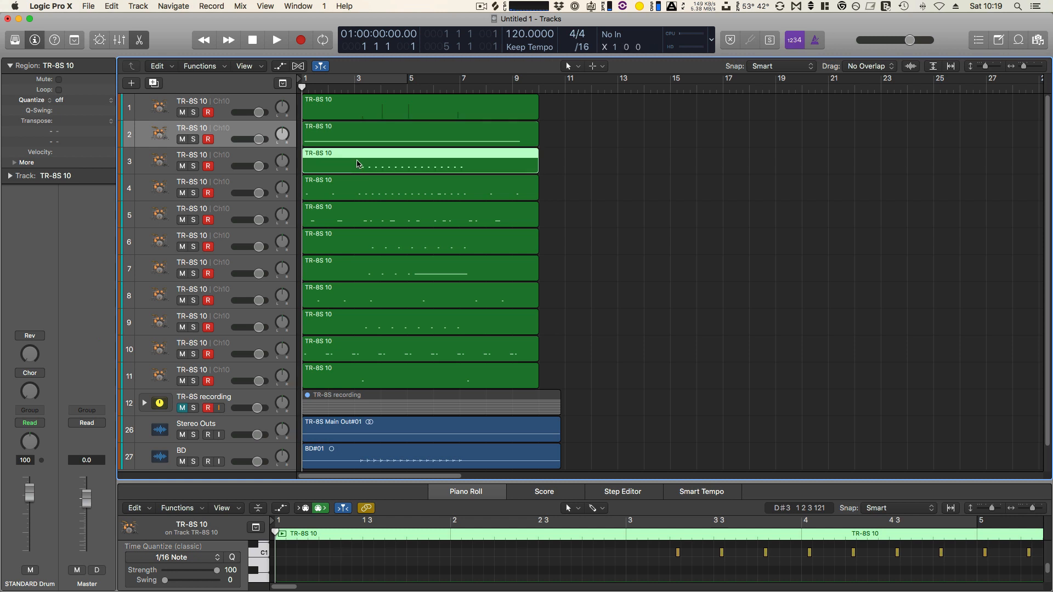
click(360, 189)
click(360, 212)
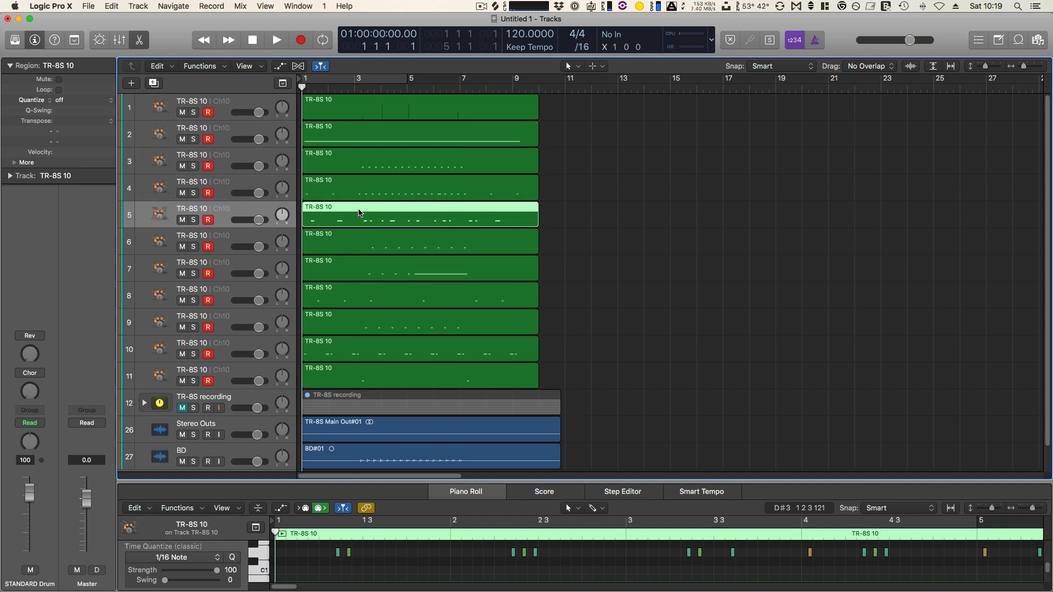
click(361, 253)
click(364, 277)
click(364, 301)
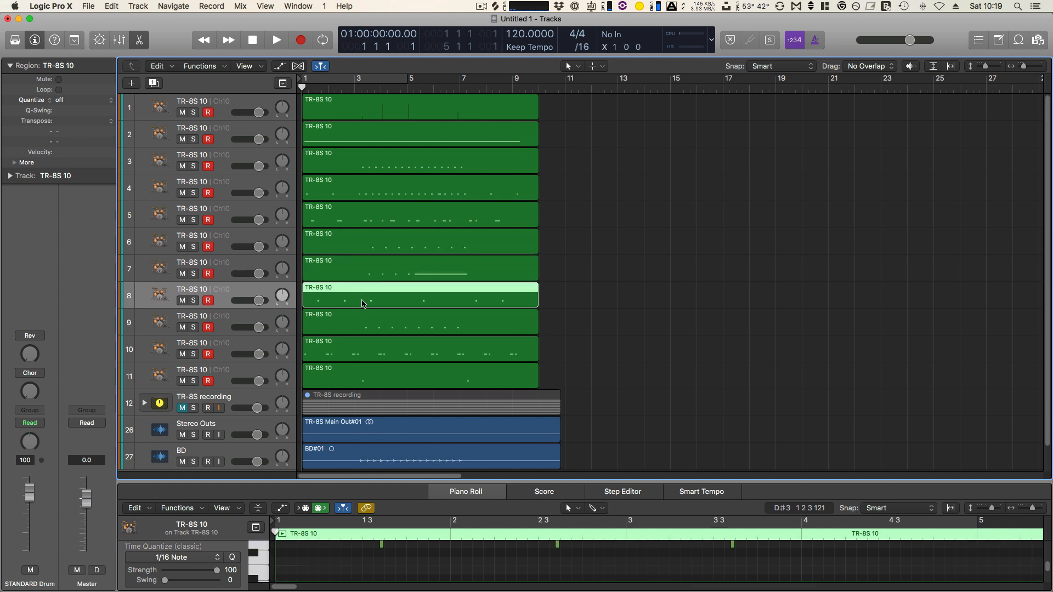
click(362, 324)
click(364, 354)
click(368, 377)
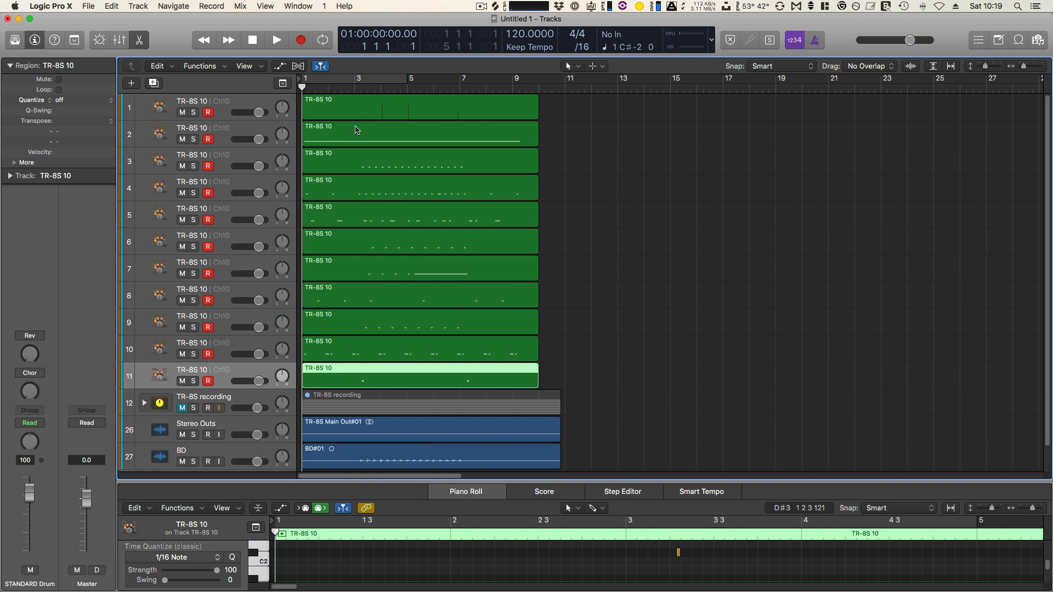
- Compare the note patterns of the separated regions on tracks 3, 4 and 5, and review the remaining tracks
click(361, 168)
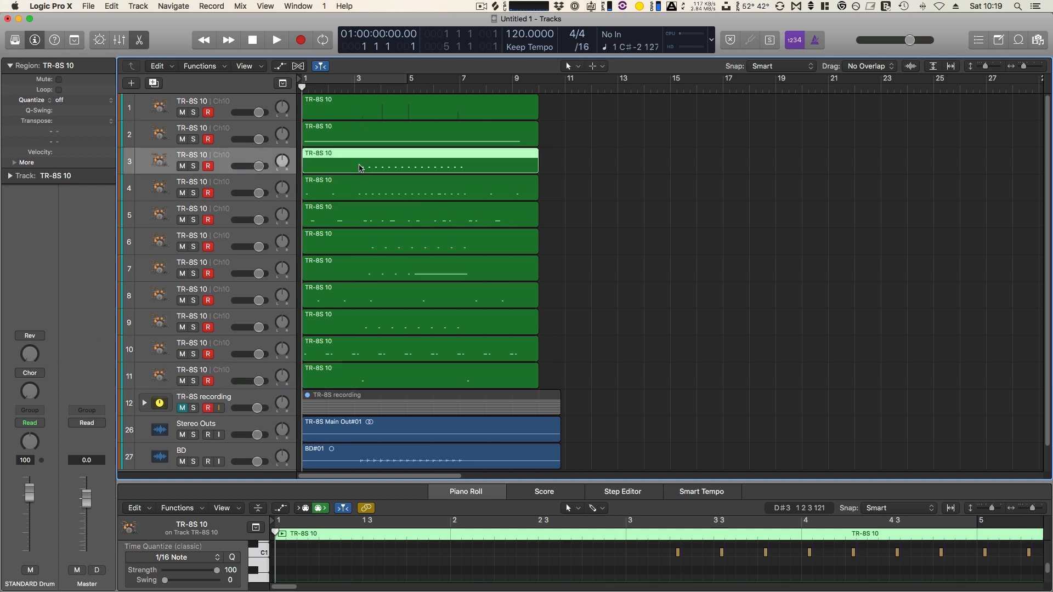
click(361, 189)
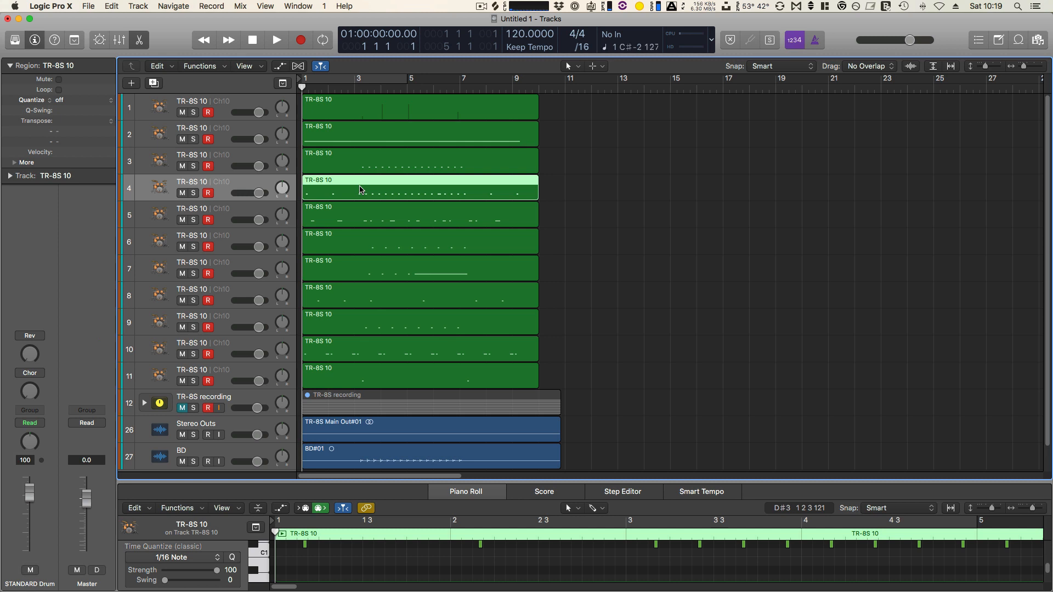
click(377, 212)
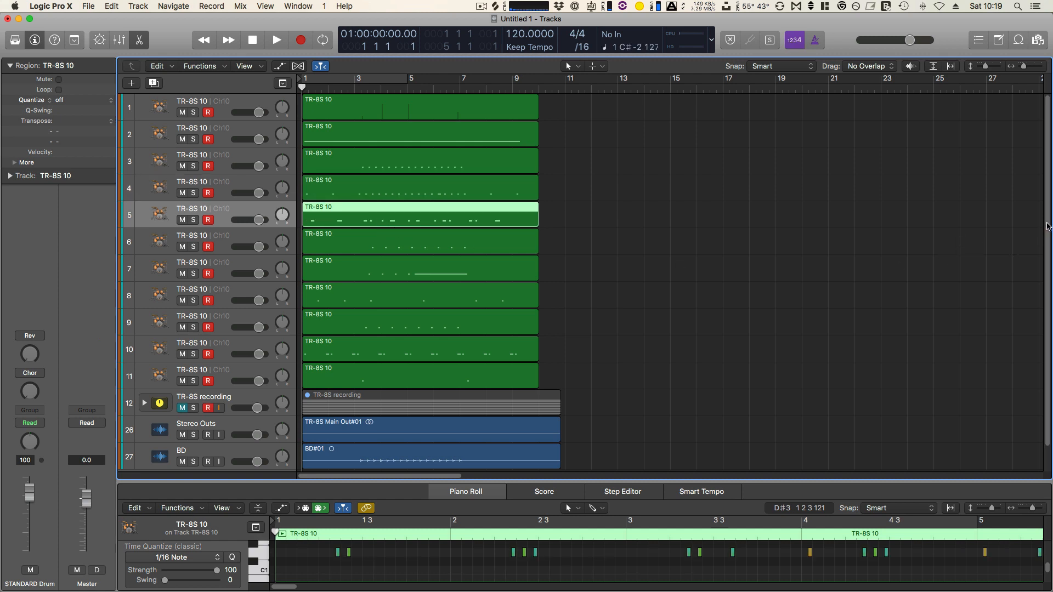
scroll(1048, 228, down, 2)
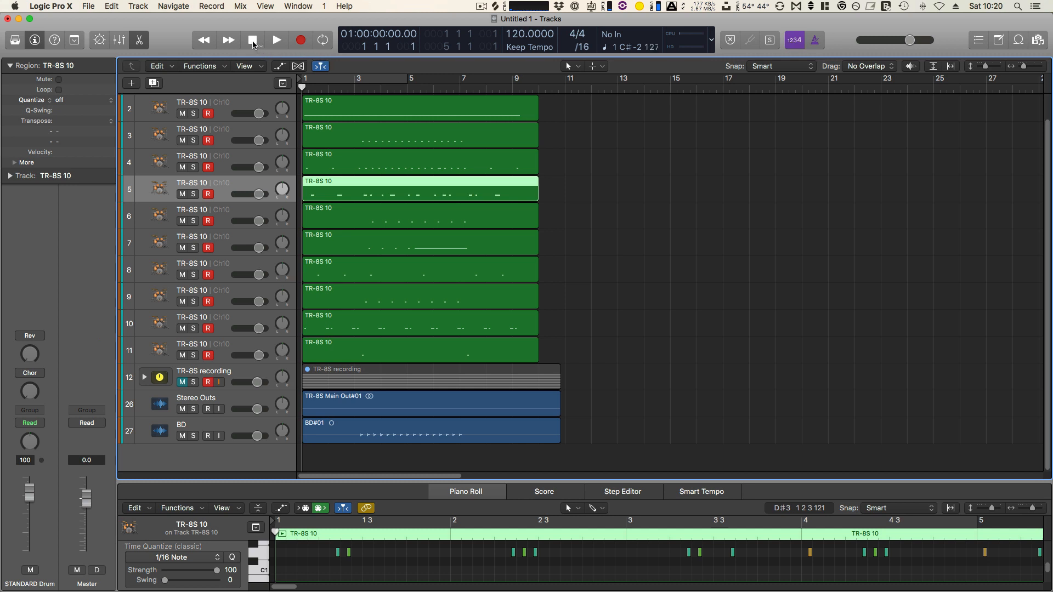
click(253, 42)
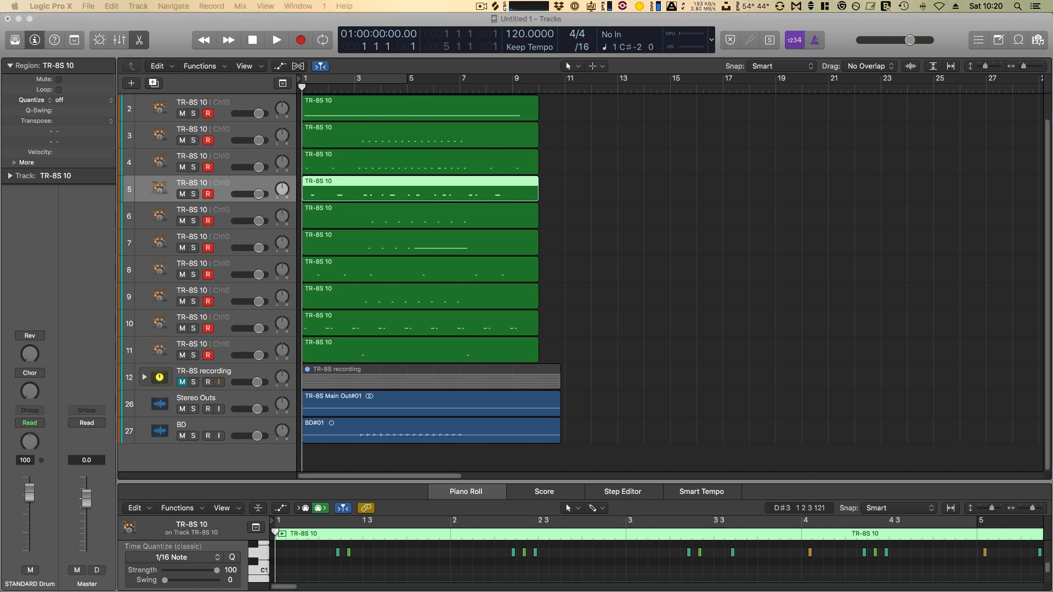